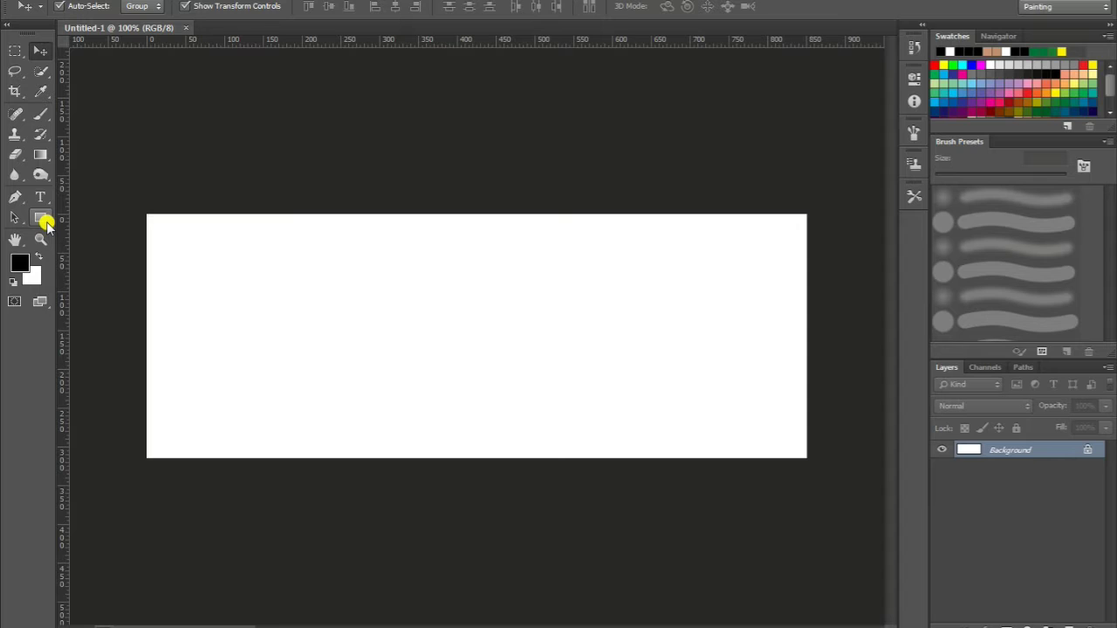
Draw a black square about 47 × 47 px on the canvas and remove its stroke
{"action": "left_click", "coordinate": [42, 220]}
{"action": "key", "text": "ctrl+0"}
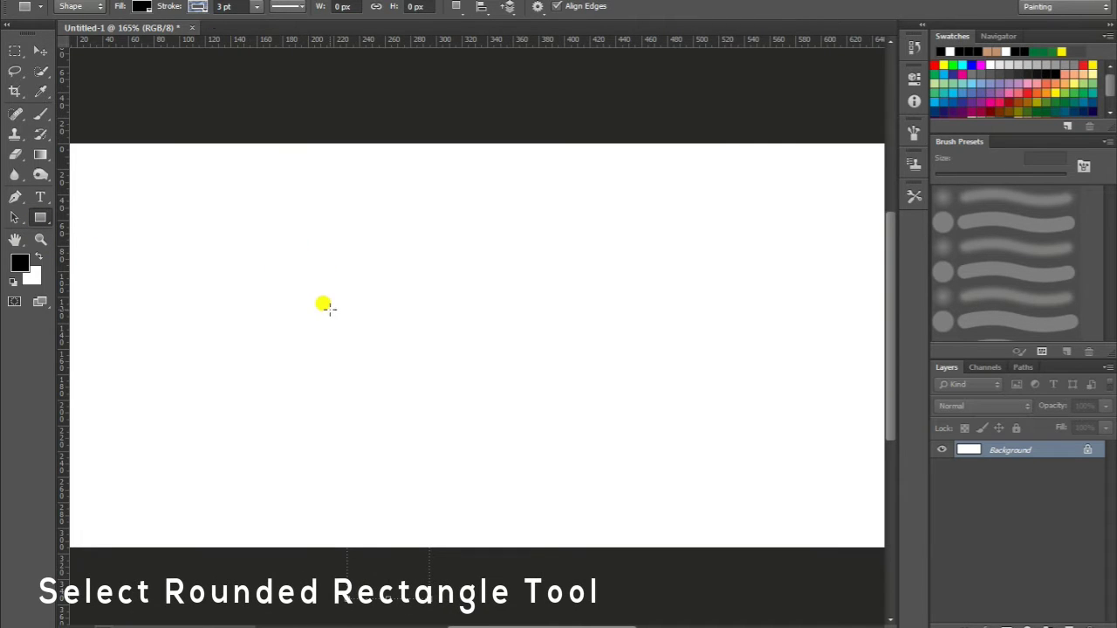
{"action": "left_click_drag", "start_coordinate": [351, 333], "coordinate": [390, 384]}
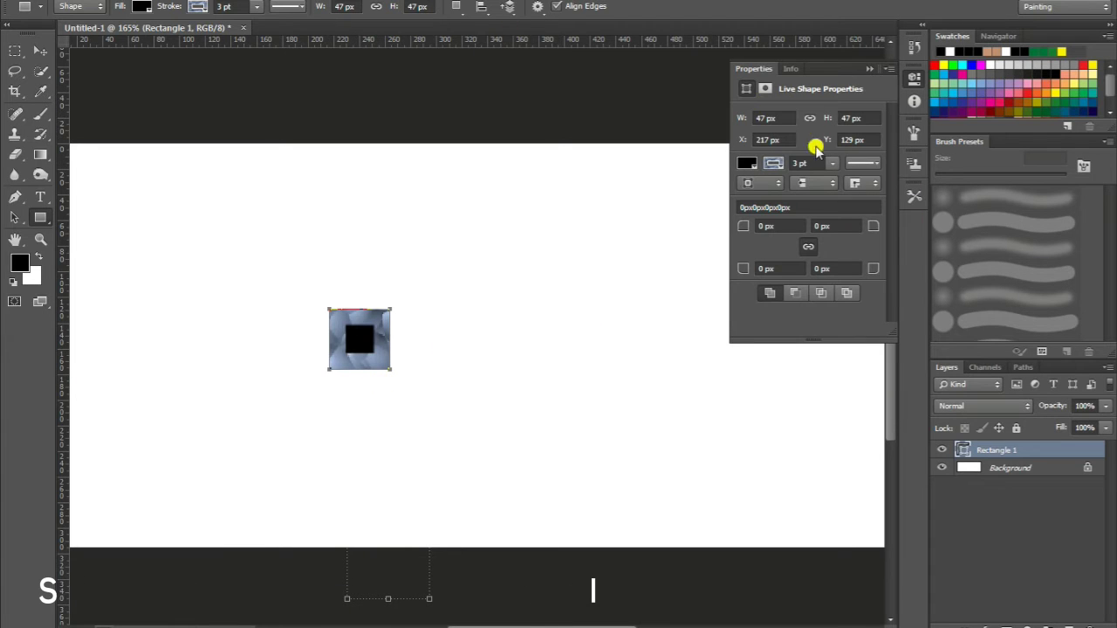
{"action": "left_click", "coordinate": [785, 166]}
{"action": "left_click", "coordinate": [757, 193]}
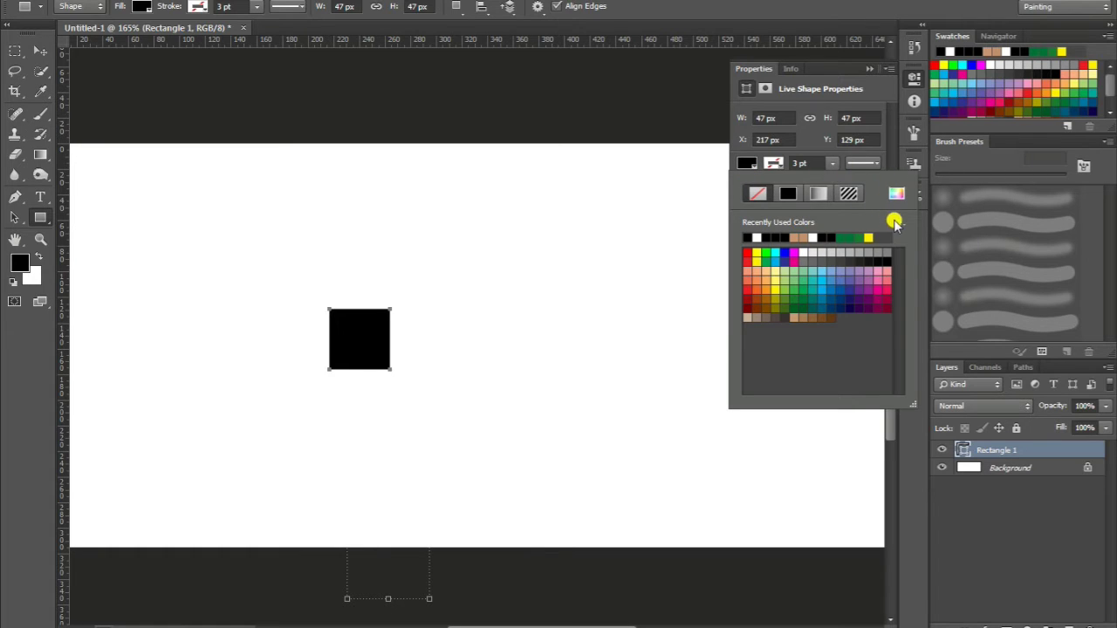
Round all four corners of the square to 7 px and move it up near the canvas's upper edge
{"action": "left_click", "coordinate": [764, 89]}
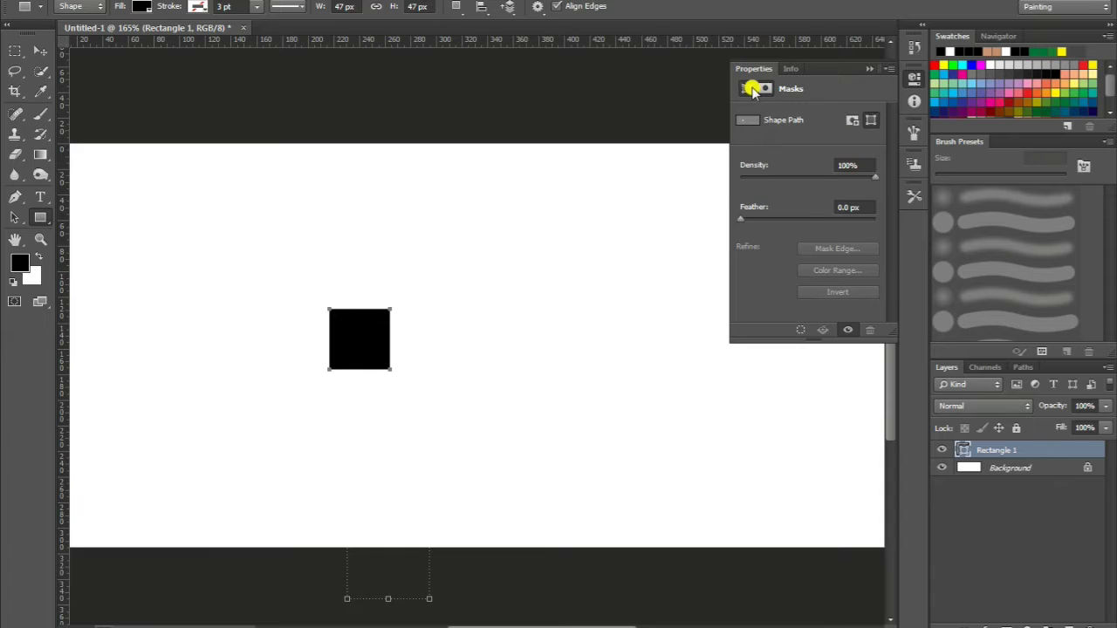
{"action": "left_click", "coordinate": [749, 89]}
{"action": "left_click", "coordinate": [838, 226]}
{"action": "type", "text": "5"}
{"action": "key", "text": "Return"}
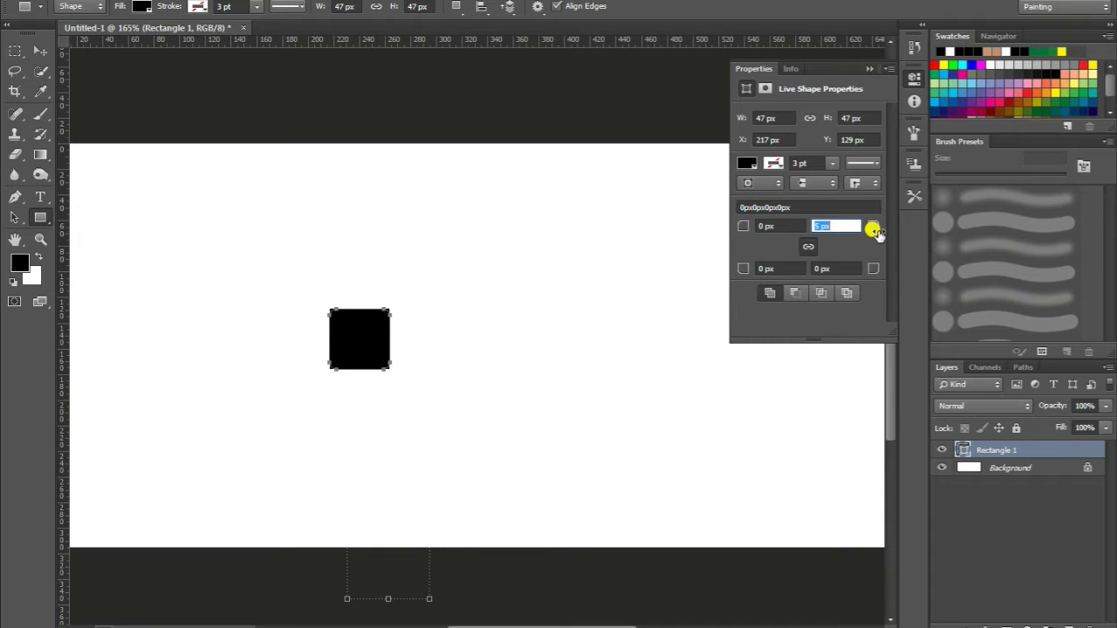
{"action": "type", "text": "7"}
{"action": "key", "text": "Return"}
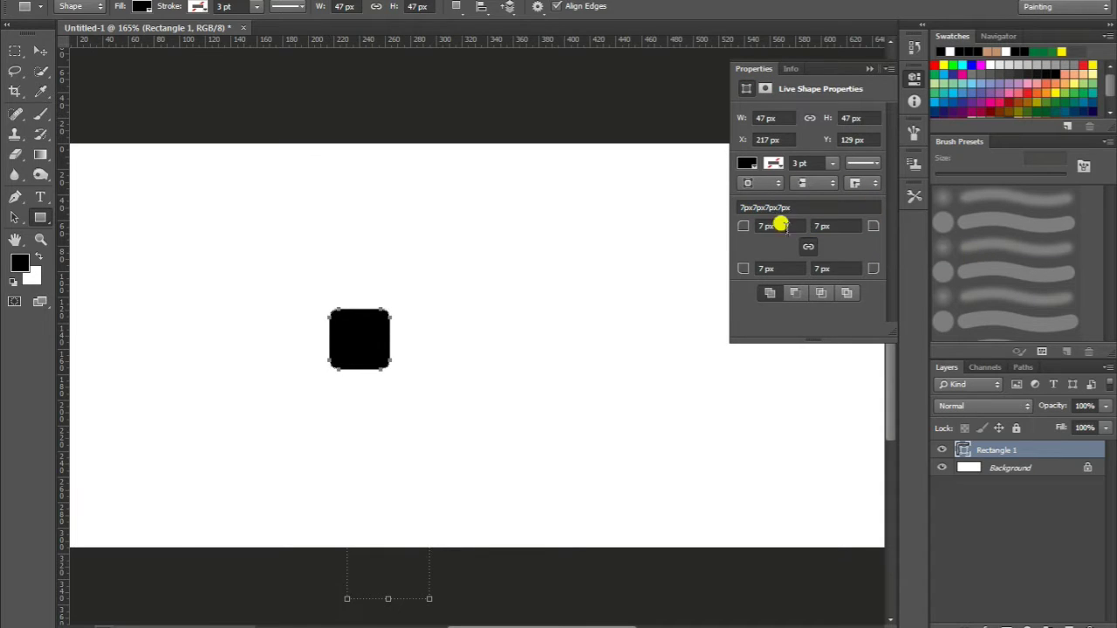
{"action": "left_click", "coordinate": [35, 51]}
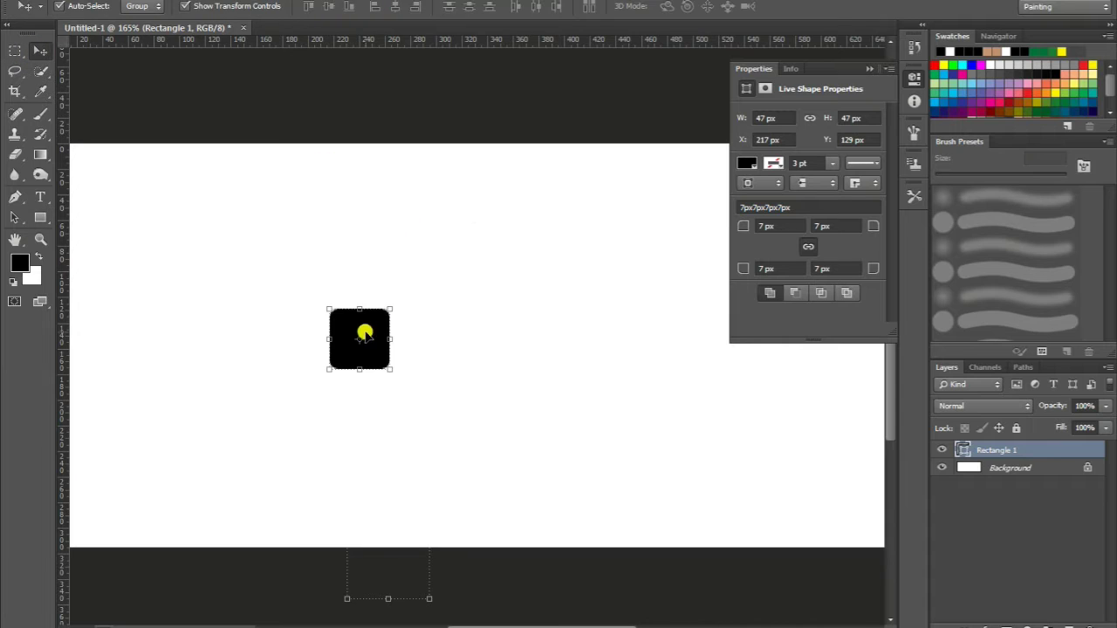
{"action": "left_click_drag", "start_coordinate": [372, 327], "coordinate": [322, 200]}
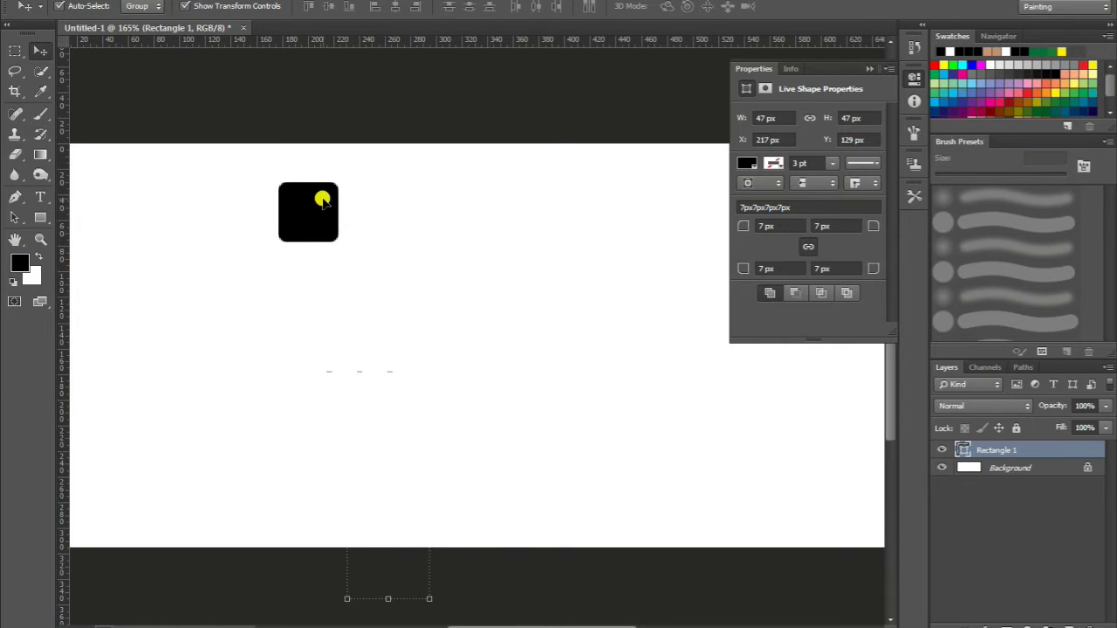
Duplicate the rounded square's layer and place the copy directly below the original with a narrow gap
{"action": "right_click", "coordinate": [1021, 449]}
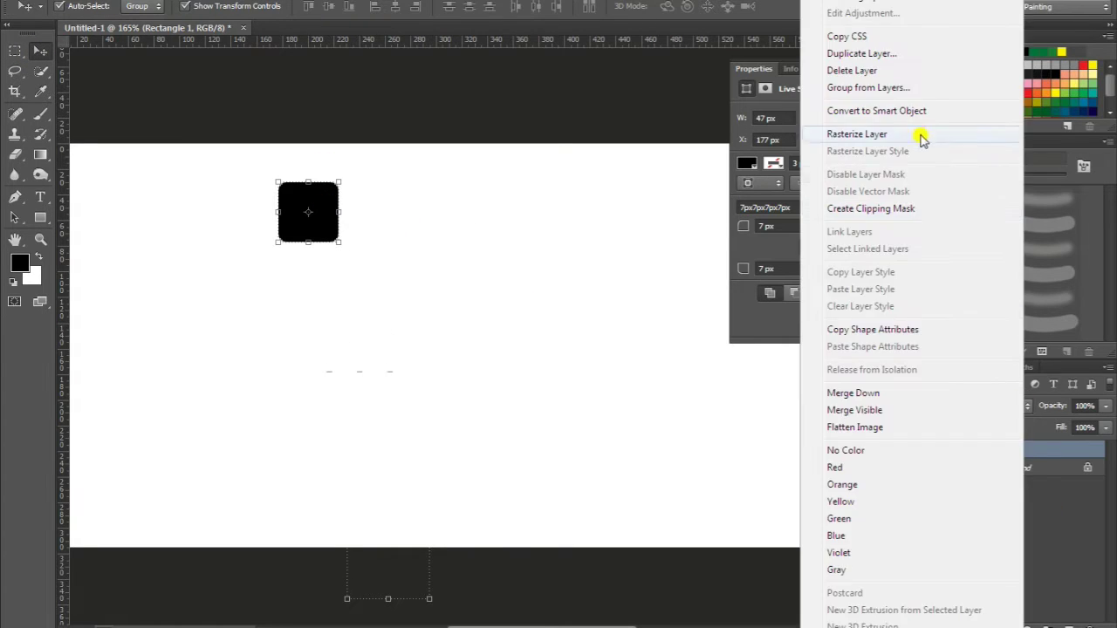
{"action": "left_click", "coordinate": [868, 53]}
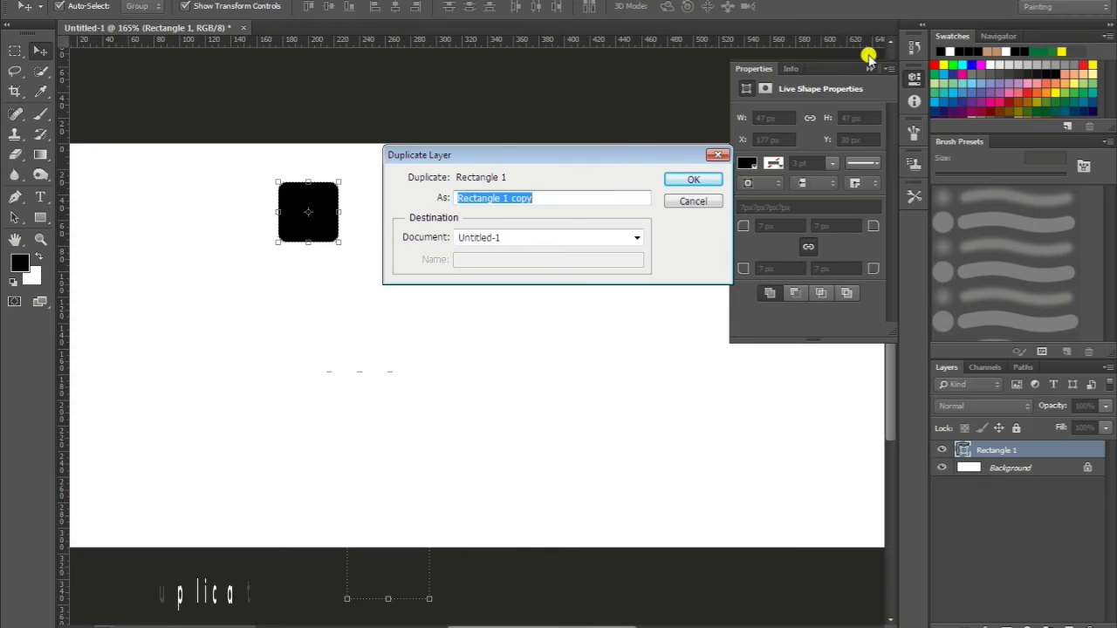
{"action": "left_click", "coordinate": [665, 180]}
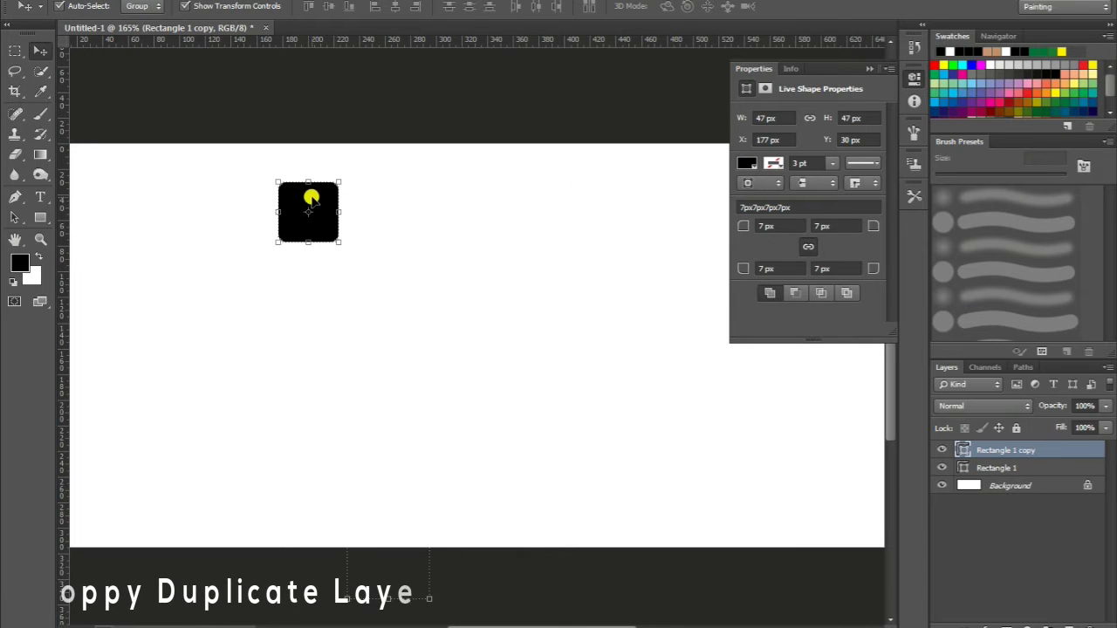
{"action": "left_click_drag", "start_coordinate": [310, 206], "coordinate": [312, 266]}
{"action": "key", "text": "Down"}
{"action": "key", "text": "Down"}
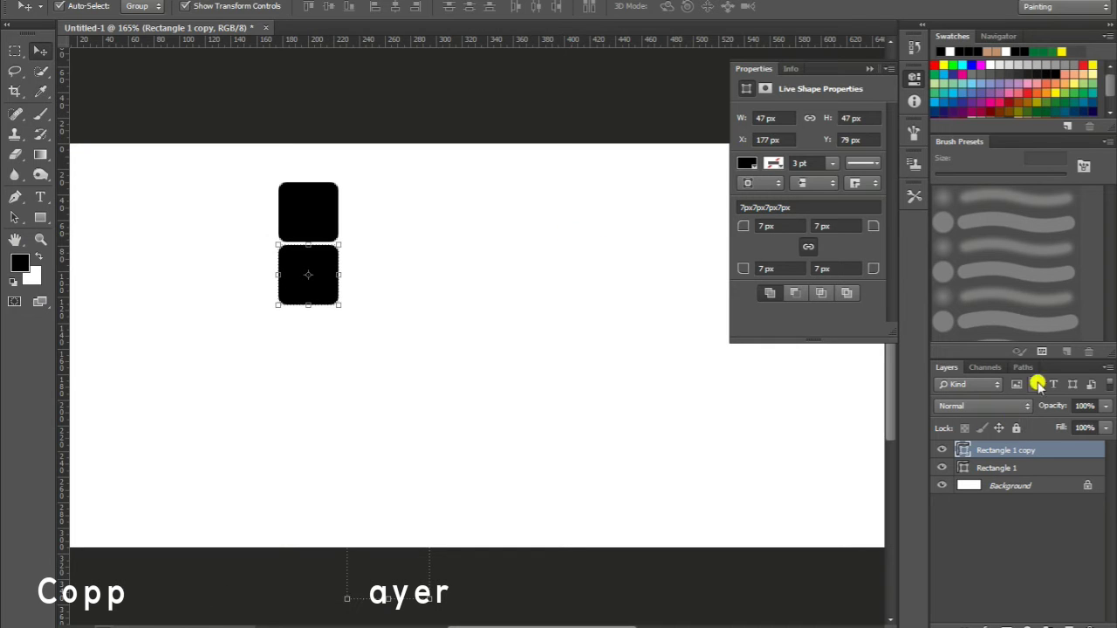
Duplicate the lower square's layer and place the copy as the third square in the column, with the same narrow gap
{"action": "right_click", "coordinate": [1050, 449]}
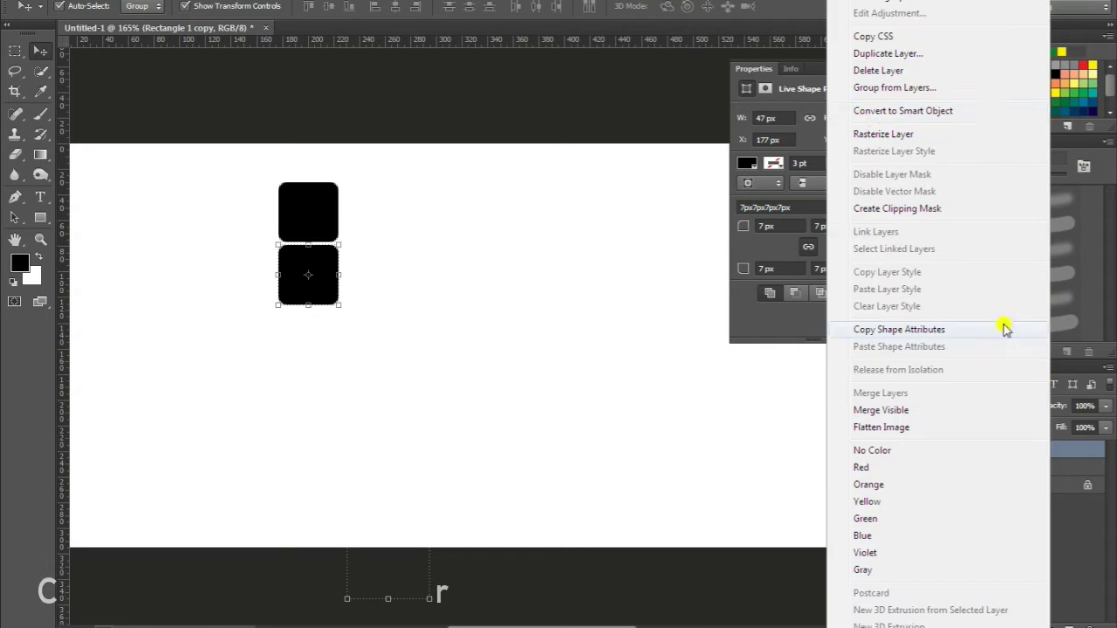
{"action": "left_click", "coordinate": [897, 55]}
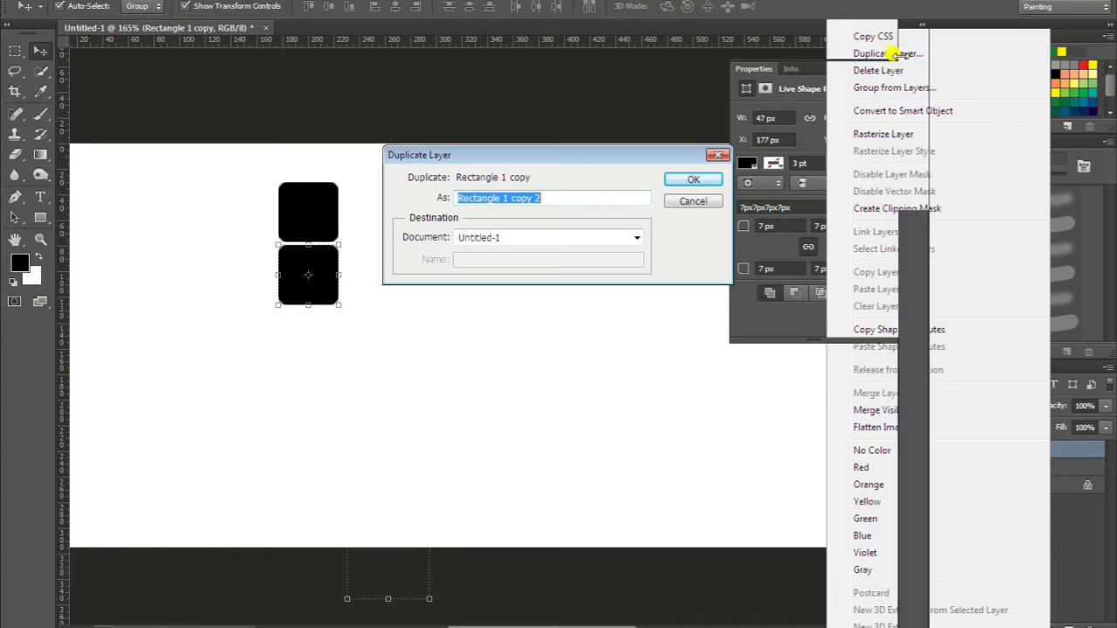
{"action": "left_click", "coordinate": [703, 179]}
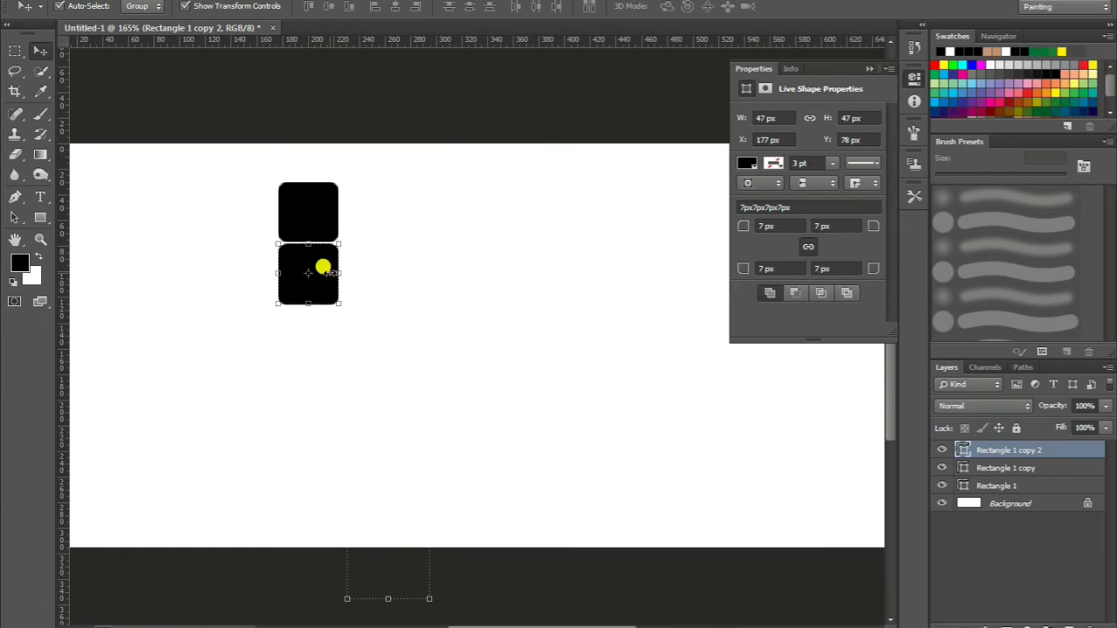
{"action": "left_click_drag", "start_coordinate": [323, 260], "coordinate": [323, 334]}
{"action": "key", "text": "Up"}
{"action": "key", "text": "Up"}
{"action": "key", "text": "Up"}
{"action": "key", "text": "Up"}
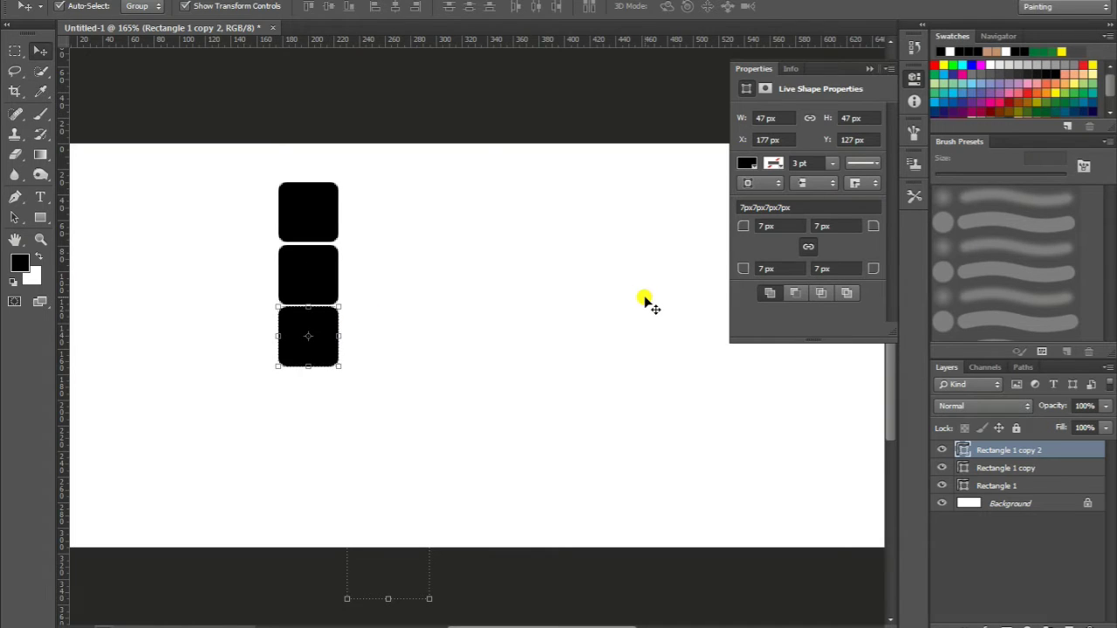
Duplicate the third square's layer and place the copy below it as the column's fourth square
{"action": "right_click", "coordinate": [1058, 450]}
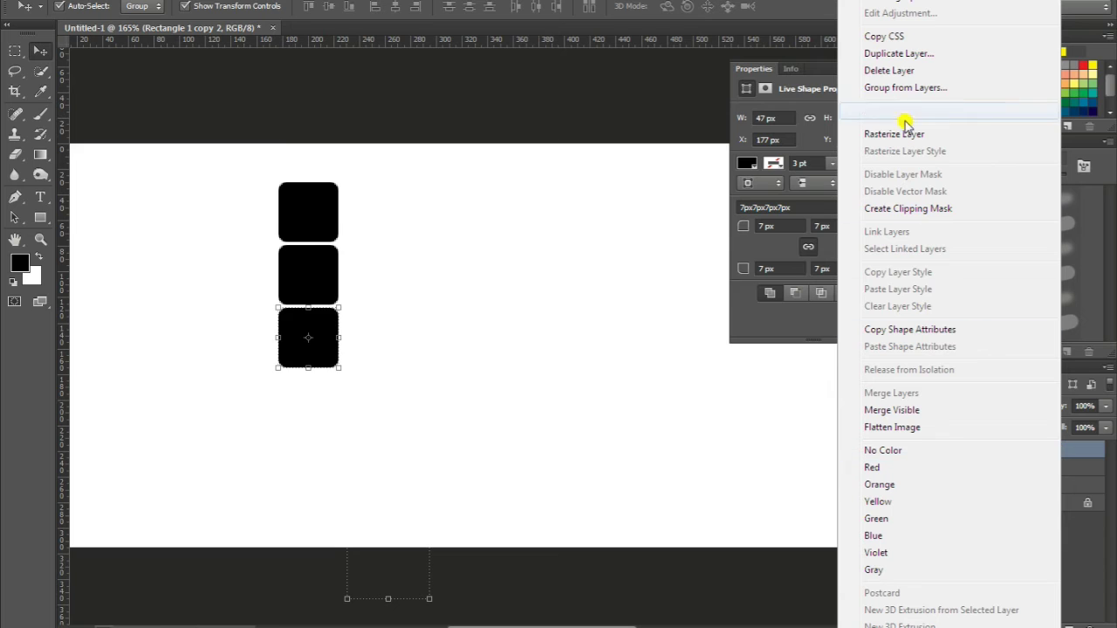
{"action": "left_click", "coordinate": [914, 53]}
{"action": "key", "text": "Return"}
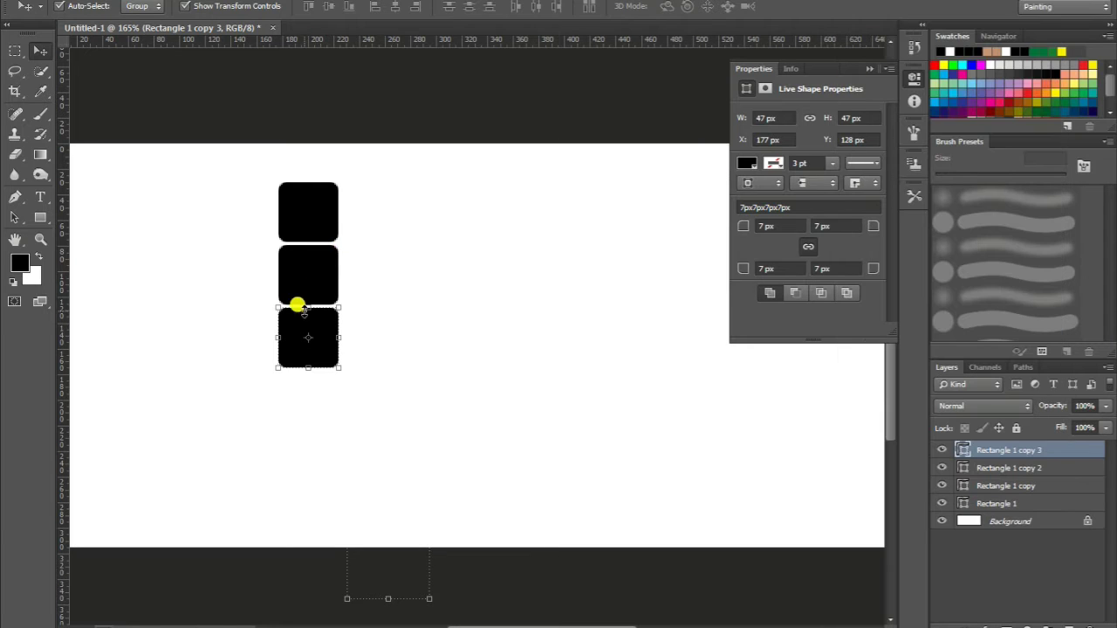
{"action": "left_click_drag", "start_coordinate": [316, 336], "coordinate": [317, 392]}
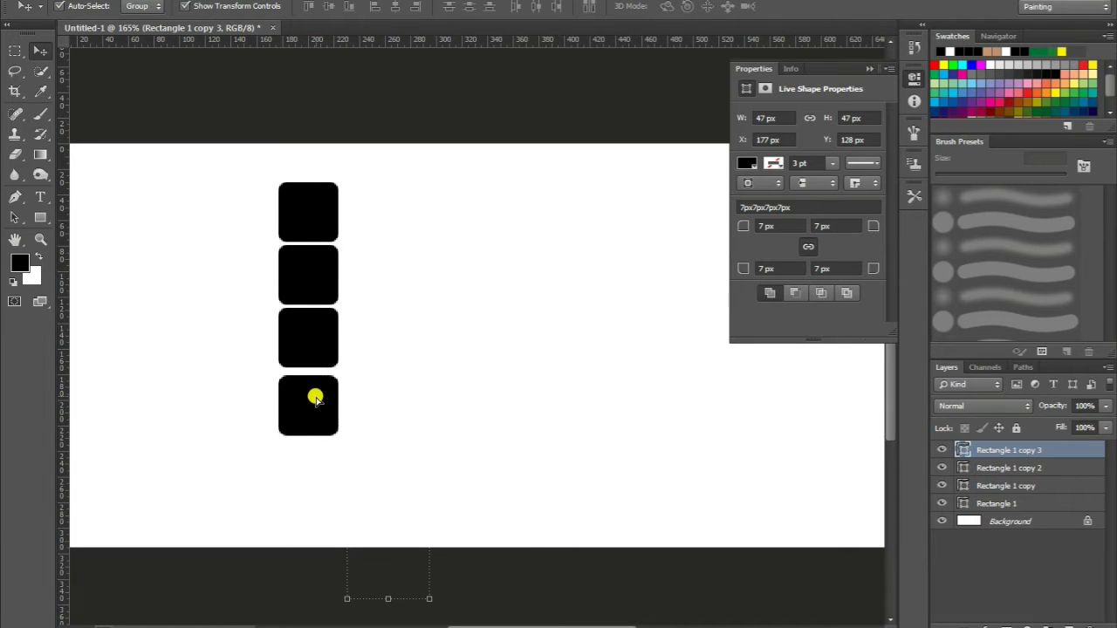
Duplicate the column's two middle squares together and place the copies beside them on the left with a narrow gap
{"action": "left_click_drag", "start_coordinate": [387, 251], "coordinate": [319, 330]}
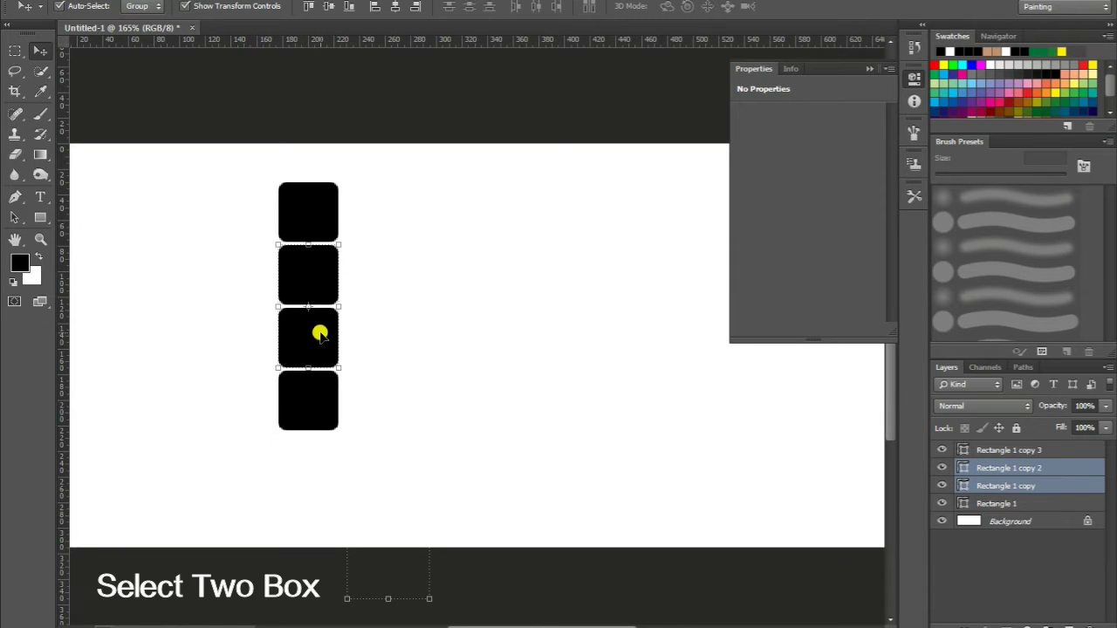
{"action": "right_click", "coordinate": [1030, 485]}
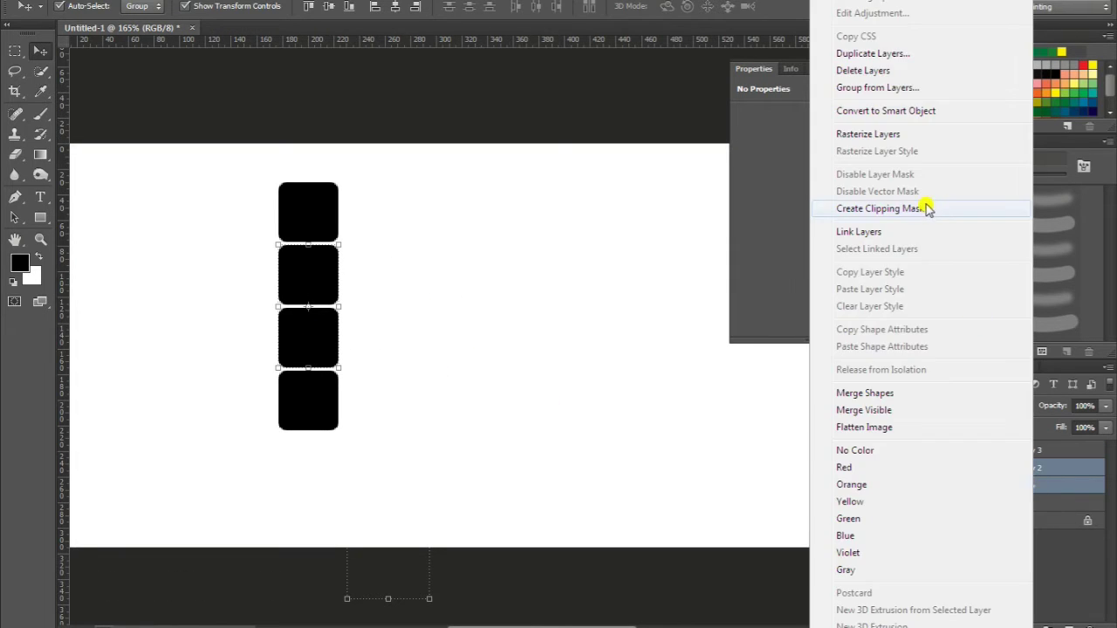
{"action": "left_click", "coordinate": [873, 53]}
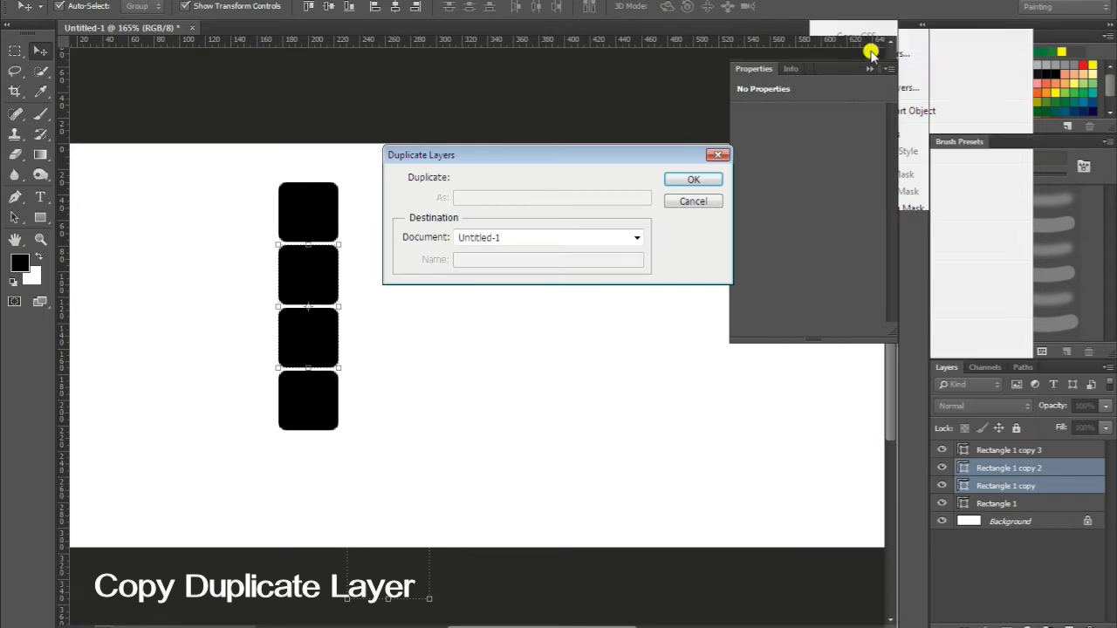
{"action": "left_click", "coordinate": [693, 180]}
{"action": "left_click_drag", "start_coordinate": [299, 286], "coordinate": [236, 292]}
{"action": "key", "text": "Left"}
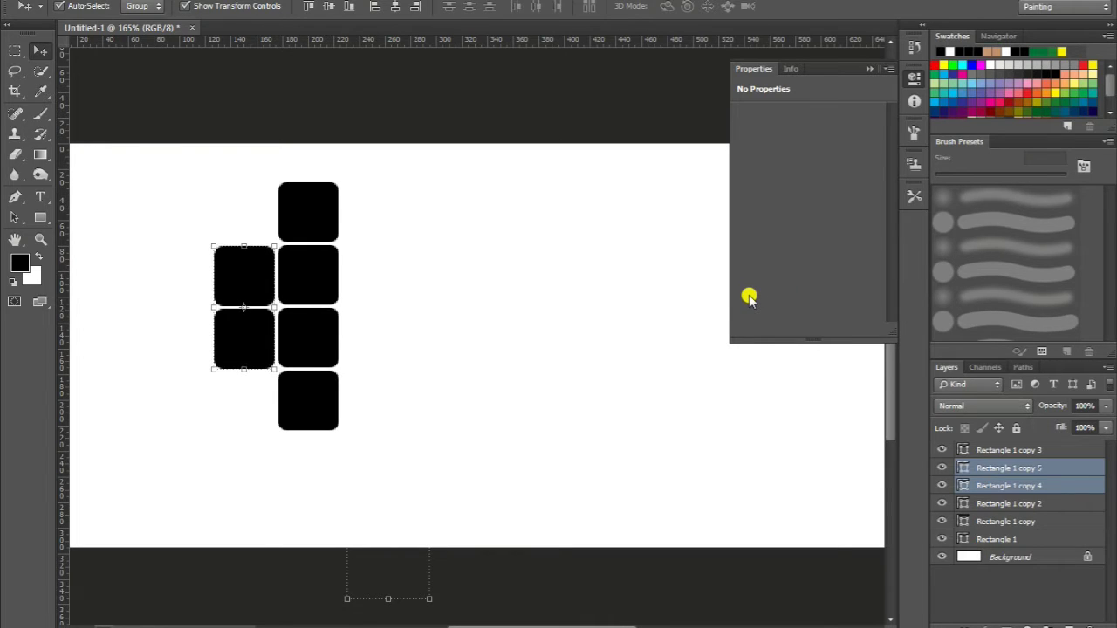
{"action": "key", "text": "Right"}
Select the four squares of the tall column and group their layers as Group 1
{"action": "left_click_drag", "start_coordinate": [409, 164], "coordinate": [319, 467]}
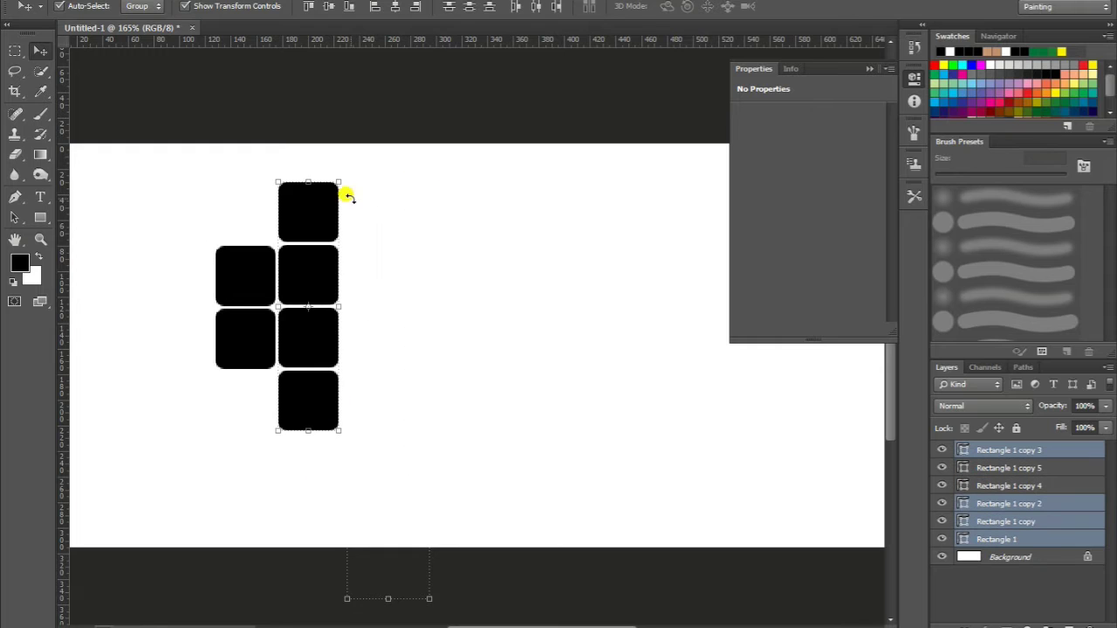
{"action": "right_click", "coordinate": [1093, 502]}
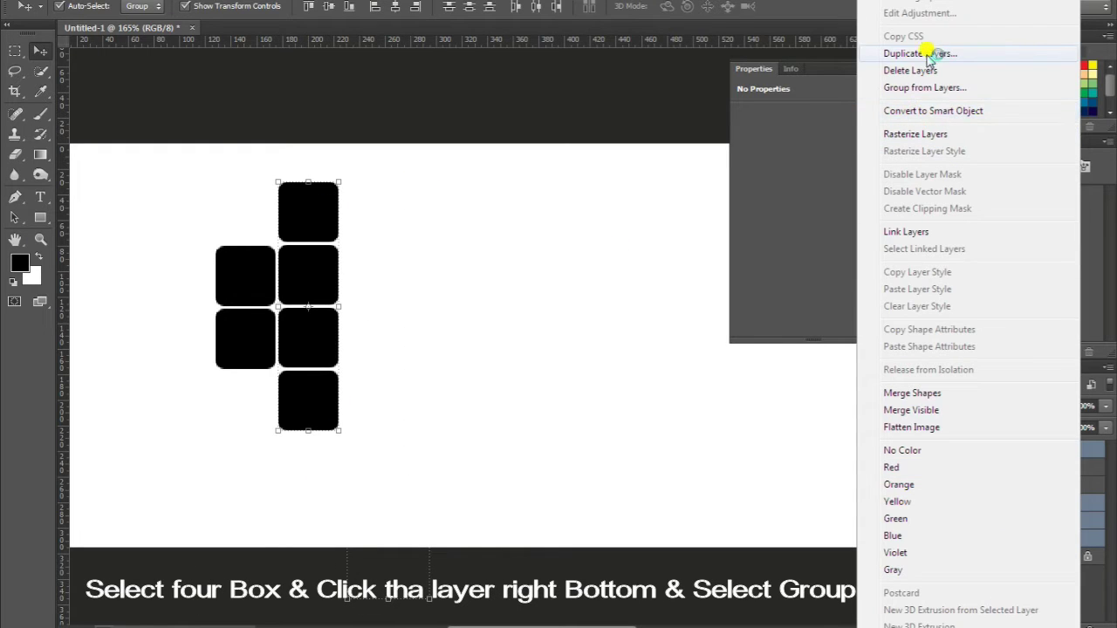
{"action": "left_click", "coordinate": [918, 88]}
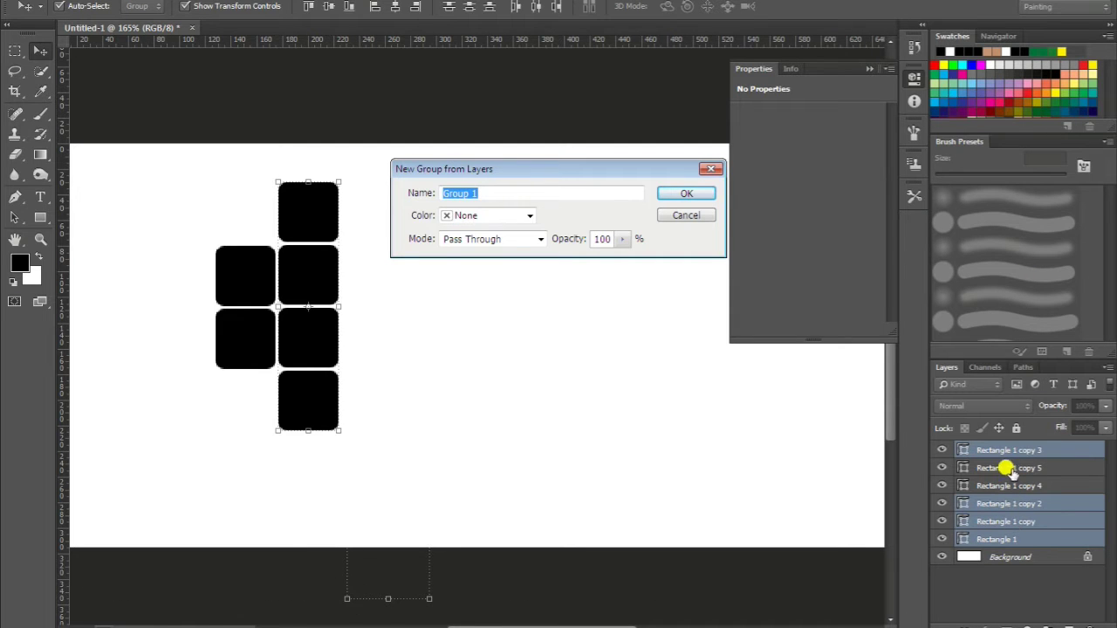
{"action": "left_click", "coordinate": [1041, 469]}
{"action": "left_click", "coordinate": [688, 193]}
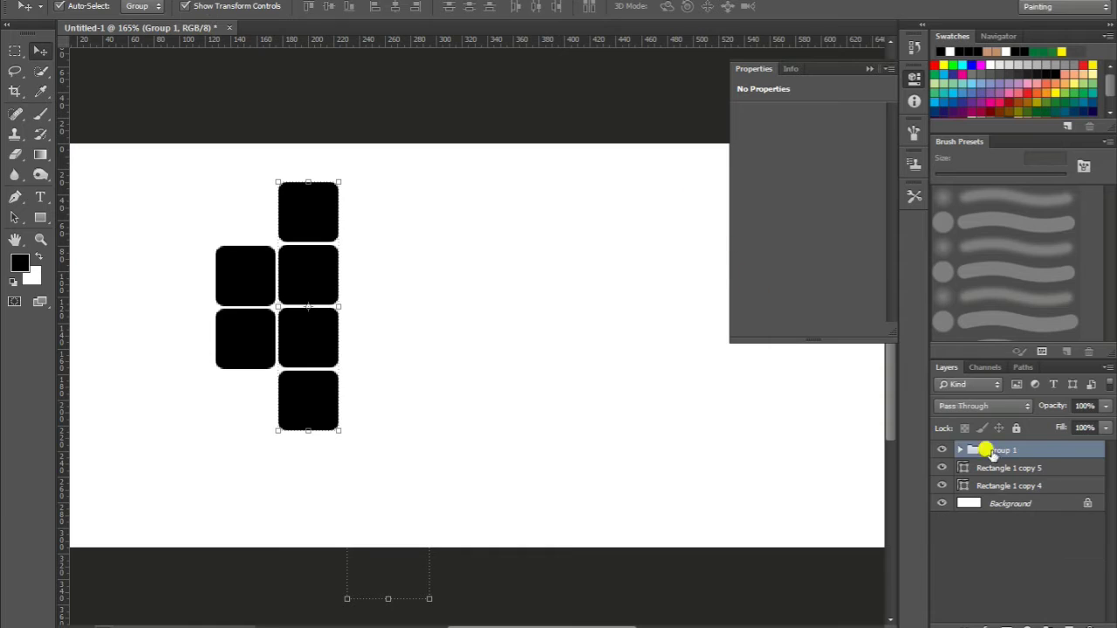
Duplicate Group 1 and place the copy as a new column to its right, one square lower, with matching narrow gaps
{"action": "right_click", "coordinate": [313, 204]}
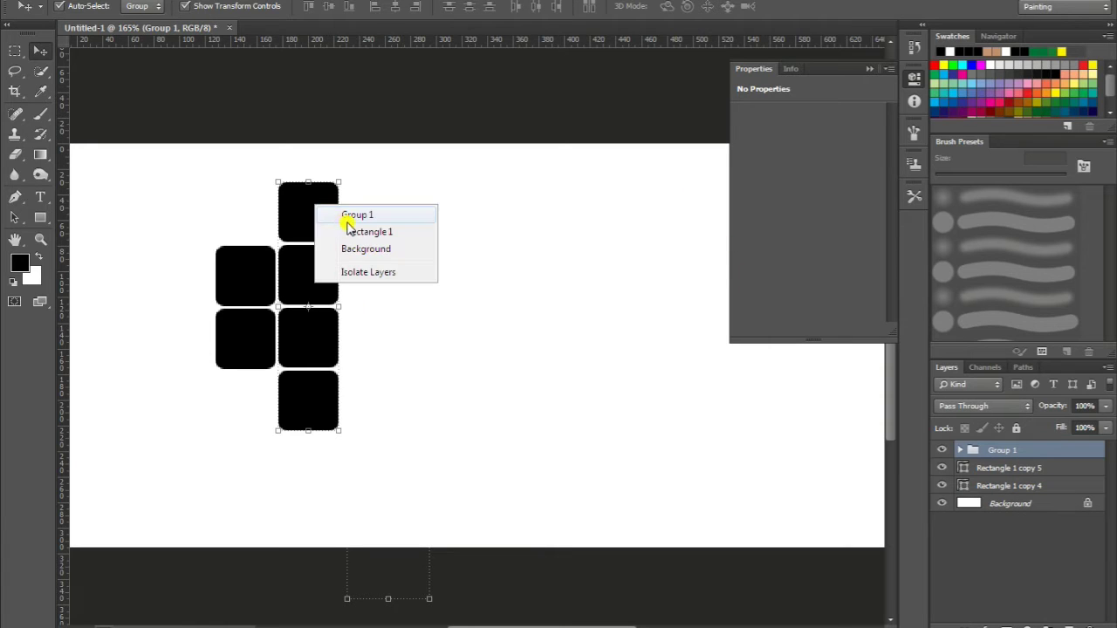
{"action": "right_click", "coordinate": [1033, 441]}
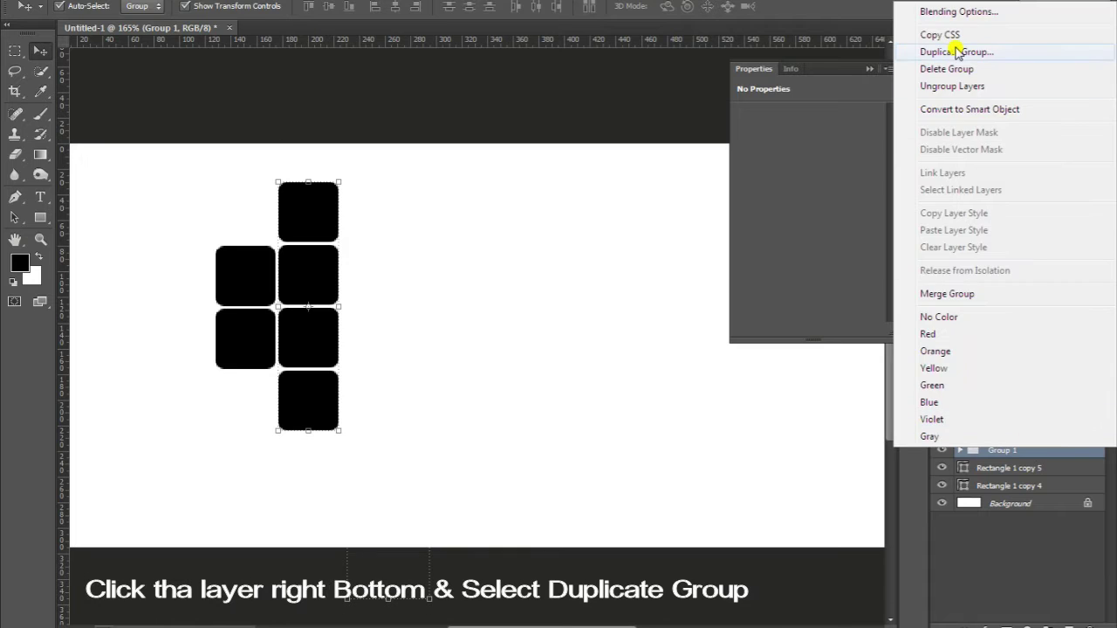
{"action": "left_click", "coordinate": [899, 53]}
{"action": "left_click", "coordinate": [700, 177]}
{"action": "left_click_drag", "start_coordinate": [293, 201], "coordinate": [365, 271]}
{"action": "key", "text": "Right"}
{"action": "key", "text": "Right"}
{"action": "key", "text": "Right"}
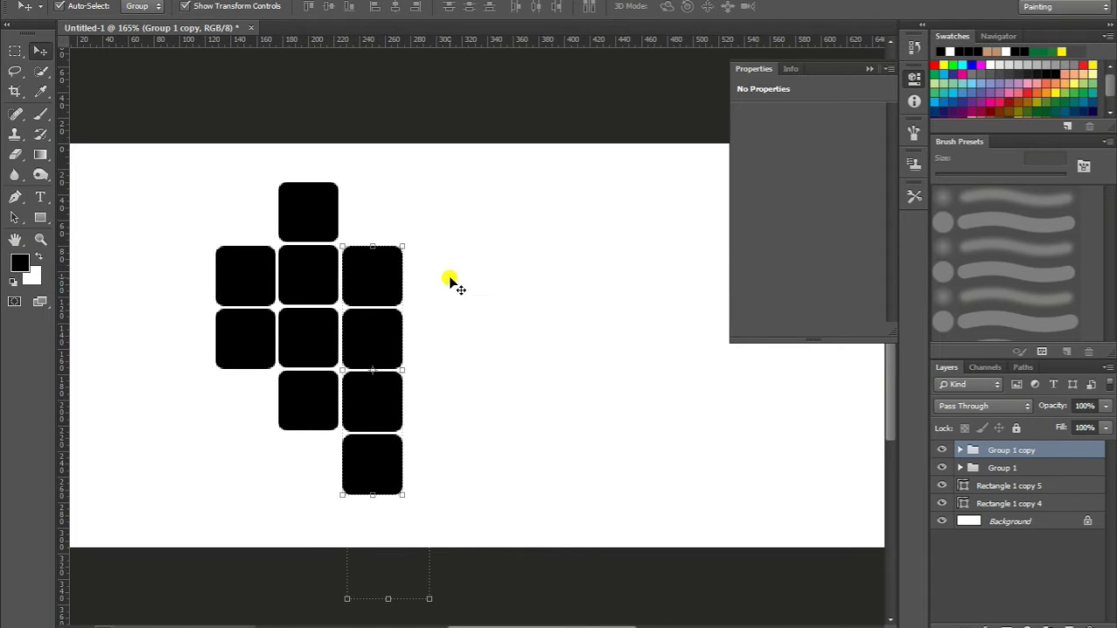
{"action": "key", "text": "Left"}
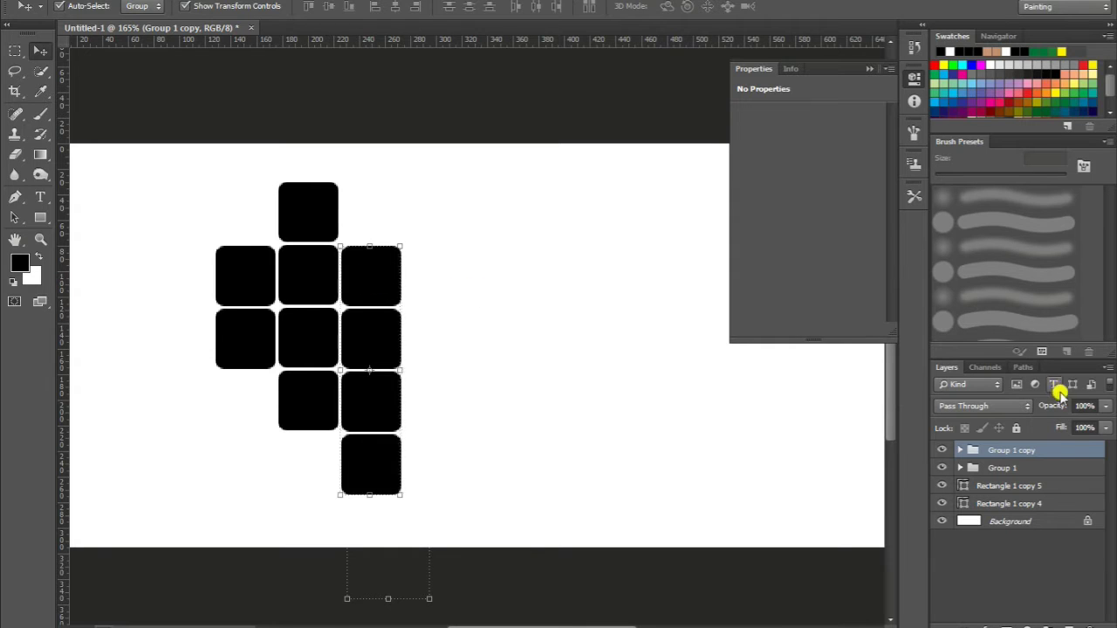
{"action": "key", "text": "Left"}
{"action": "key", "text": "Right"}
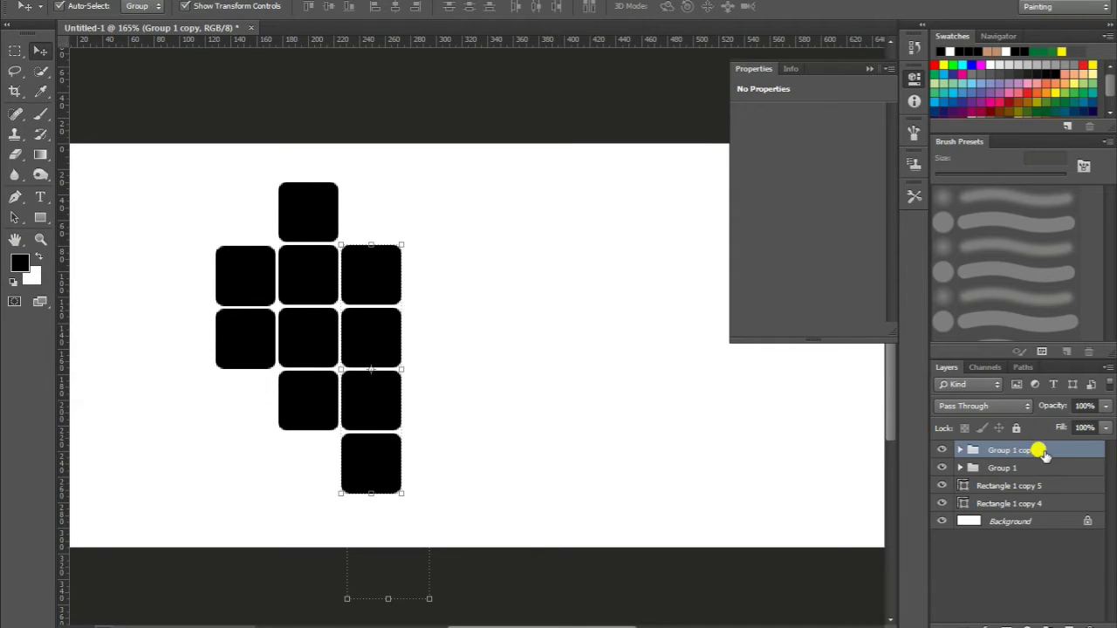
Duplicate the Group 1 copy group and place the new column to its right, again one square lower
{"action": "right_click", "coordinate": [1034, 449]}
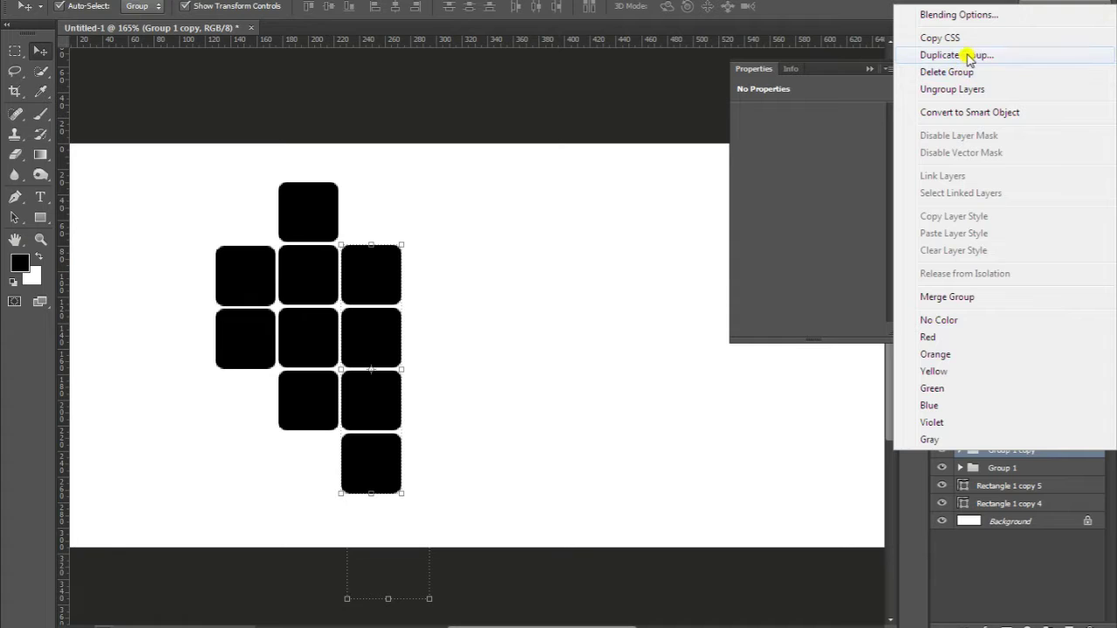
{"action": "left_click", "coordinate": [955, 55]}
{"action": "key", "text": "Return"}
{"action": "left_click_drag", "start_coordinate": [382, 254], "coordinate": [452, 323]}
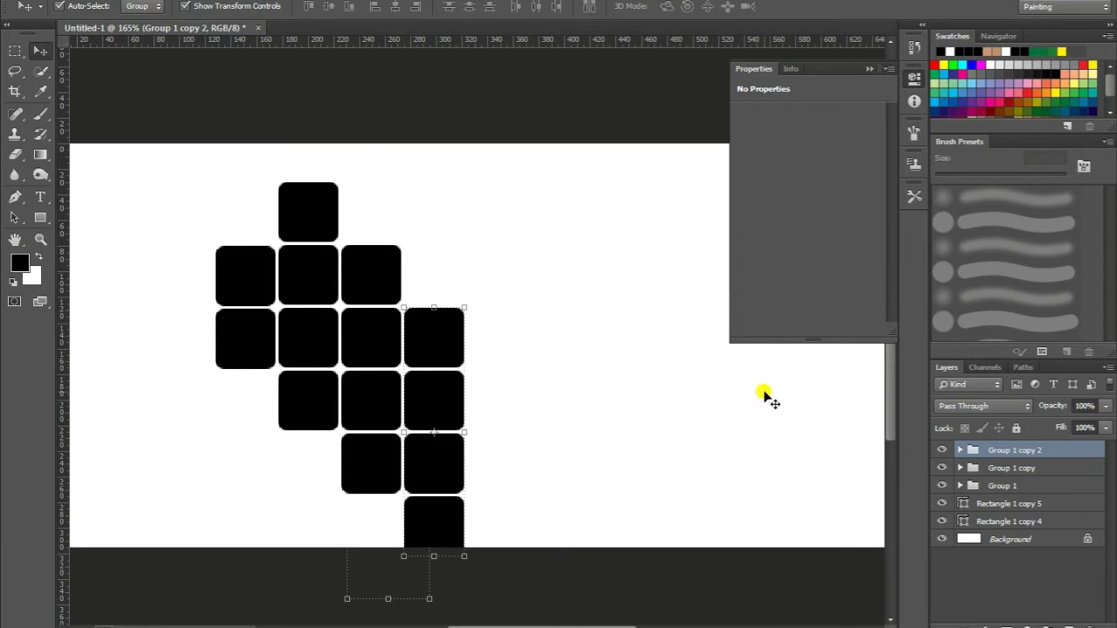
Duplicate the Group 1 copy 2 column and place the copy to its right, one square lower, with a matching narrow gap
{"action": "right_click", "coordinate": [1044, 450]}
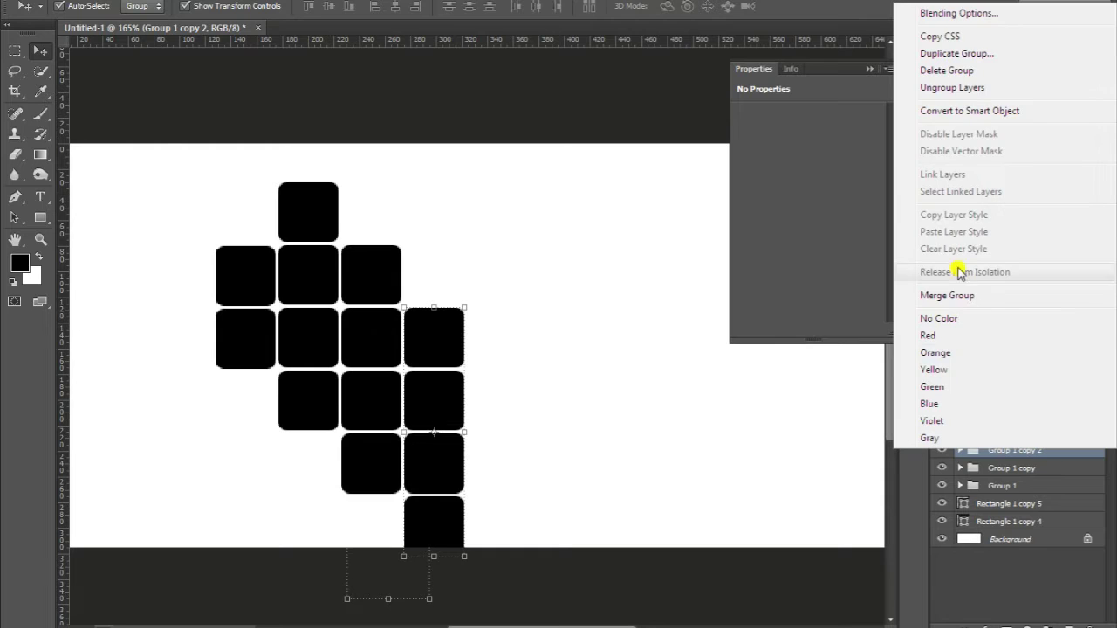
{"action": "left_click", "coordinate": [938, 61]}
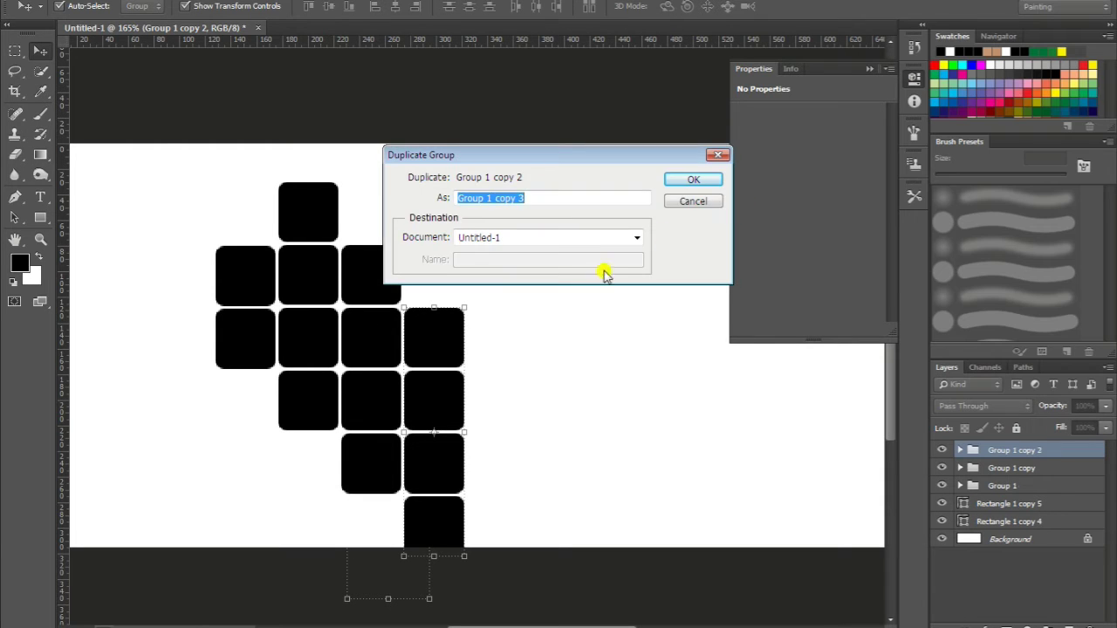
{"action": "key", "text": "Return"}
{"action": "left_click_drag", "start_coordinate": [437, 324], "coordinate": [491, 386]}
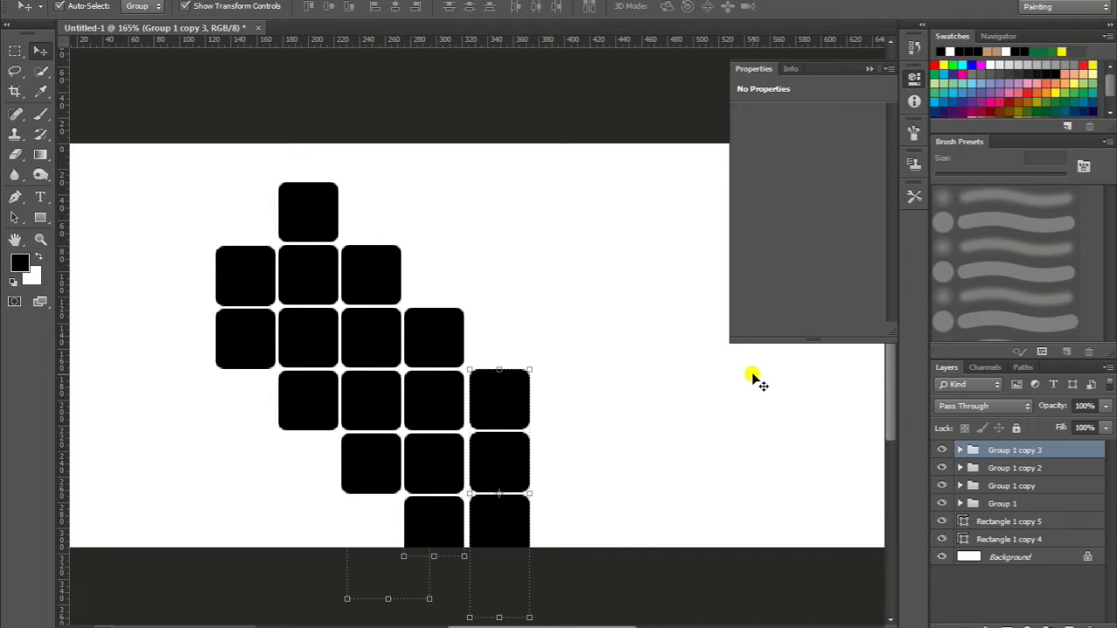
{"action": "key", "text": "Left"}
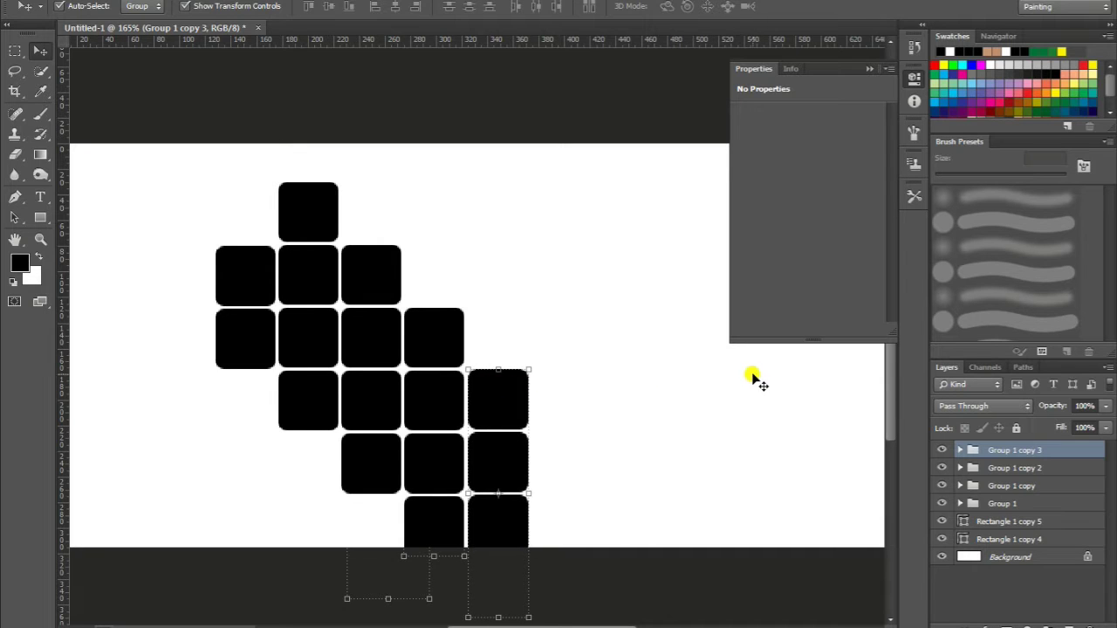
Duplicate the Group 1 copy 3 column, place the copy one square lower to its right, and even out the gaps between the last columns
{"action": "right_click", "coordinate": [1060, 448]}
{"action": "left_click", "coordinate": [969, 50]}
{"action": "key", "text": "Return"}
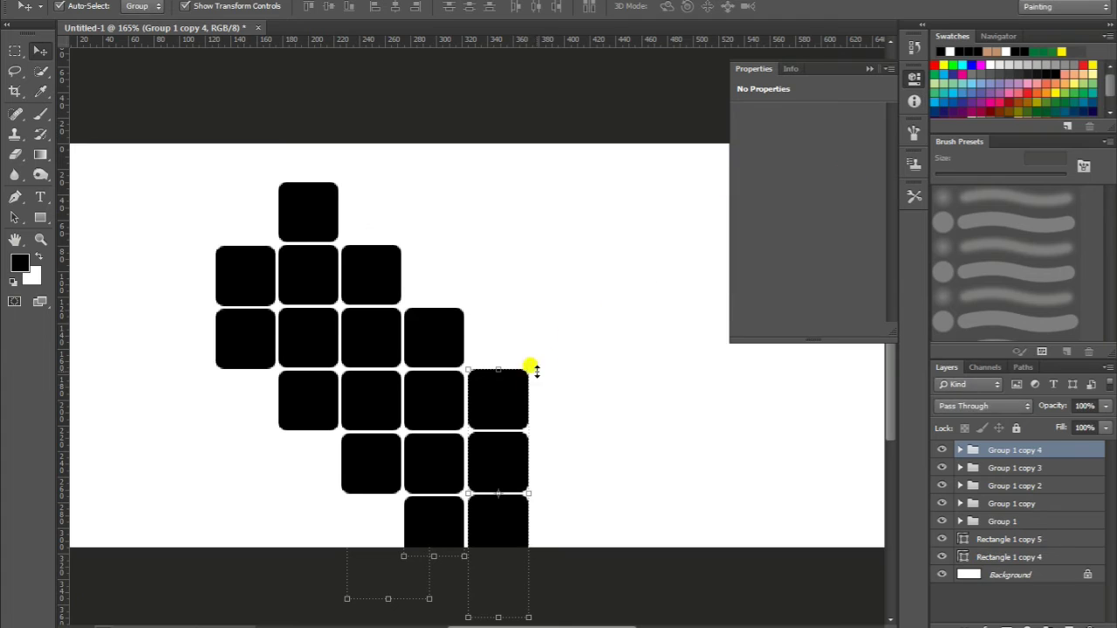
{"action": "left_click_drag", "start_coordinate": [512, 399], "coordinate": [572, 456]}
{"action": "left_click", "coordinate": [494, 394]}
Select the two squares of the leftmost column and group their layers
{"action": "left_click", "coordinate": [262, 295]}
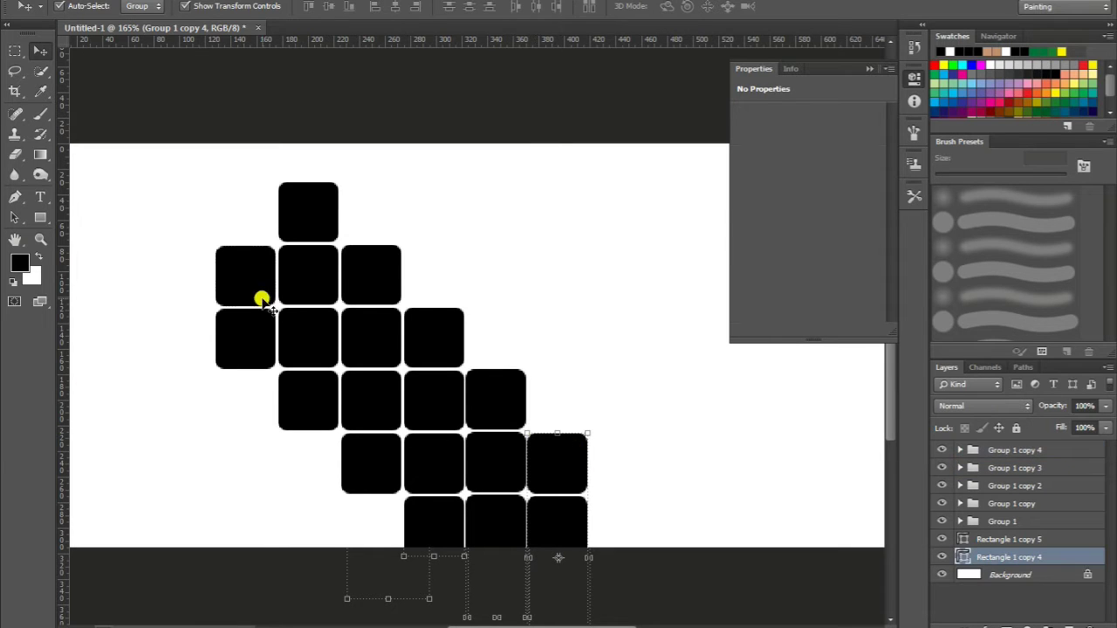
{"action": "left_click_drag", "start_coordinate": [165, 241], "coordinate": [244, 356]}
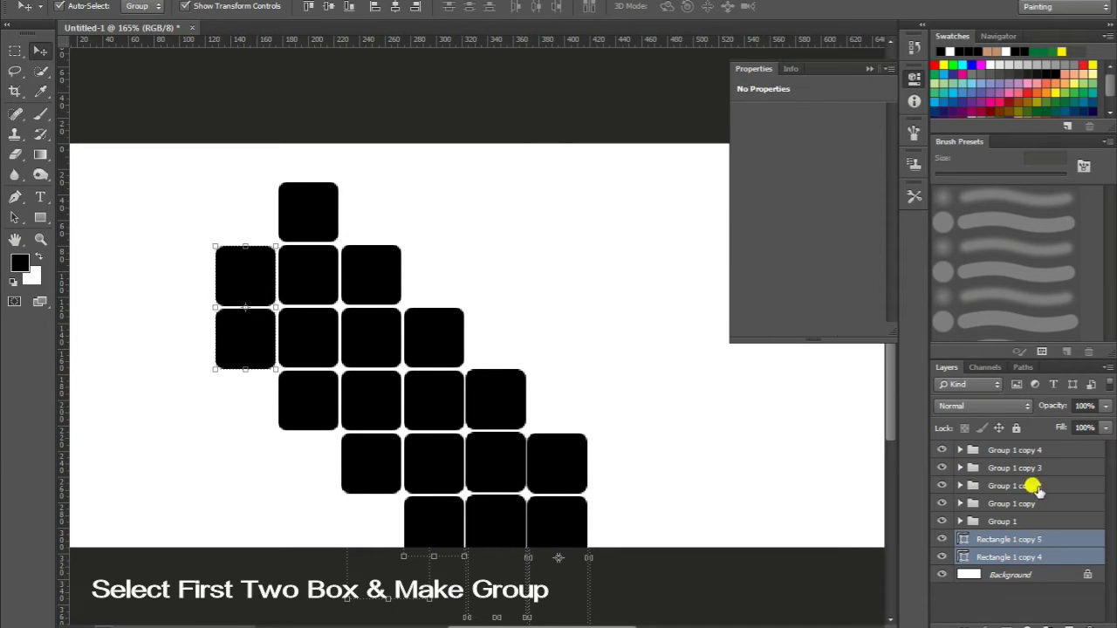
{"action": "right_click", "coordinate": [1017, 547]}
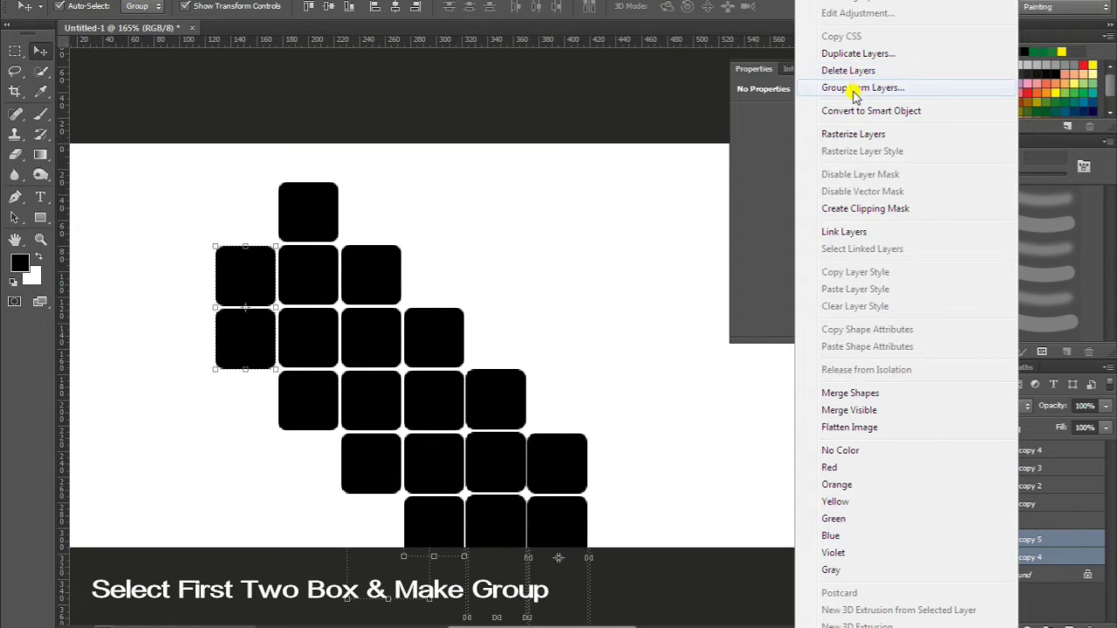
{"action": "left_click", "coordinate": [893, 93]}
{"action": "left_click", "coordinate": [703, 190]}
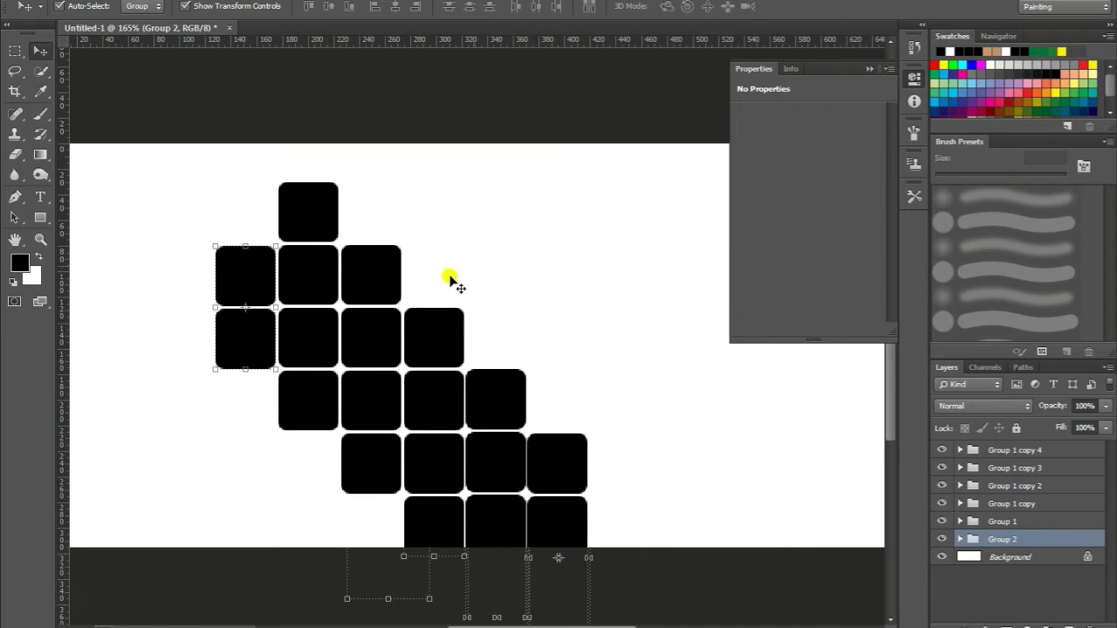
Duplicate the two-square group and place the copy beside the last column at the canvas's lower edge with a narrow gap
{"action": "right_click", "coordinate": [1038, 541]}
{"action": "left_click", "coordinate": [935, 145]}
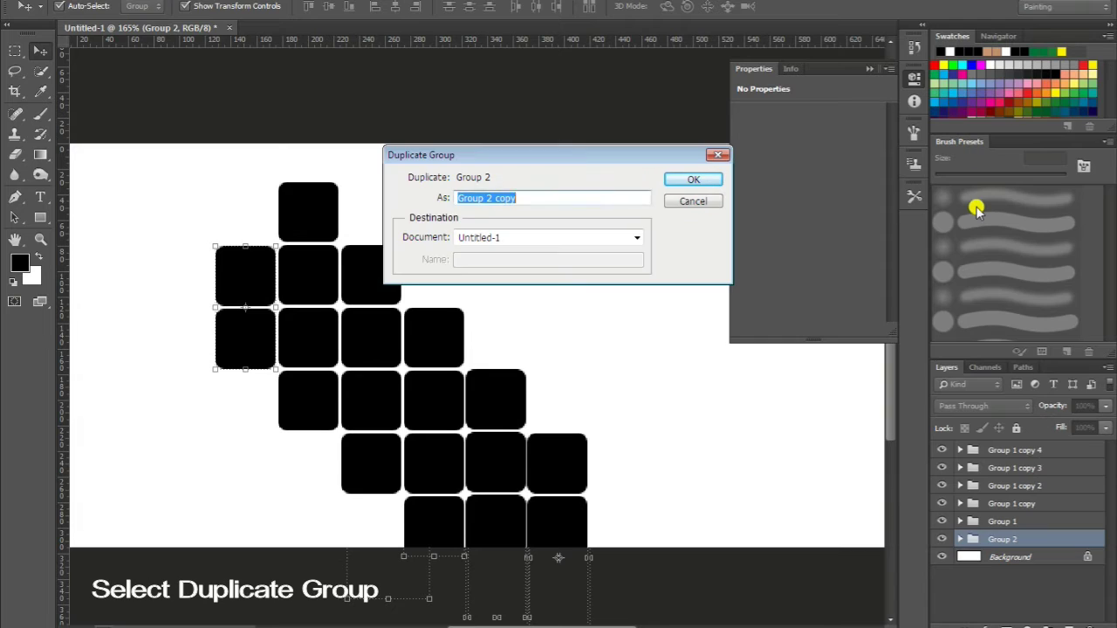
{"action": "key", "text": "Return"}
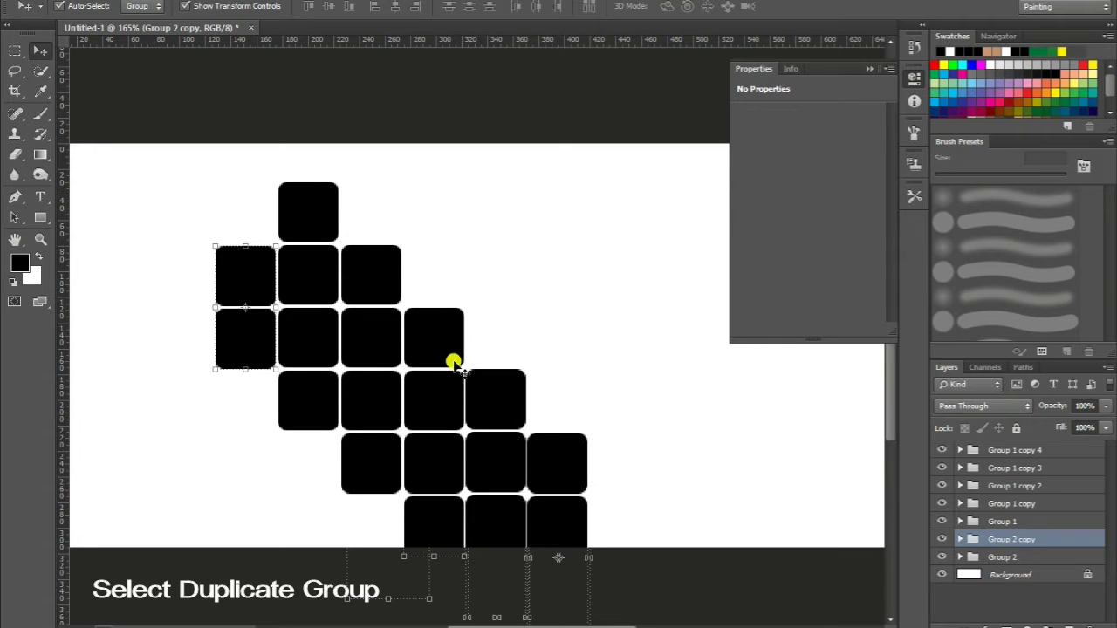
{"action": "left_click_drag", "start_coordinate": [247, 275], "coordinate": [617, 524]}
{"action": "key", "text": "Right"}
{"action": "key", "text": "Right"}
{"action": "key", "text": "Right"}
{"action": "key", "text": "Right"}
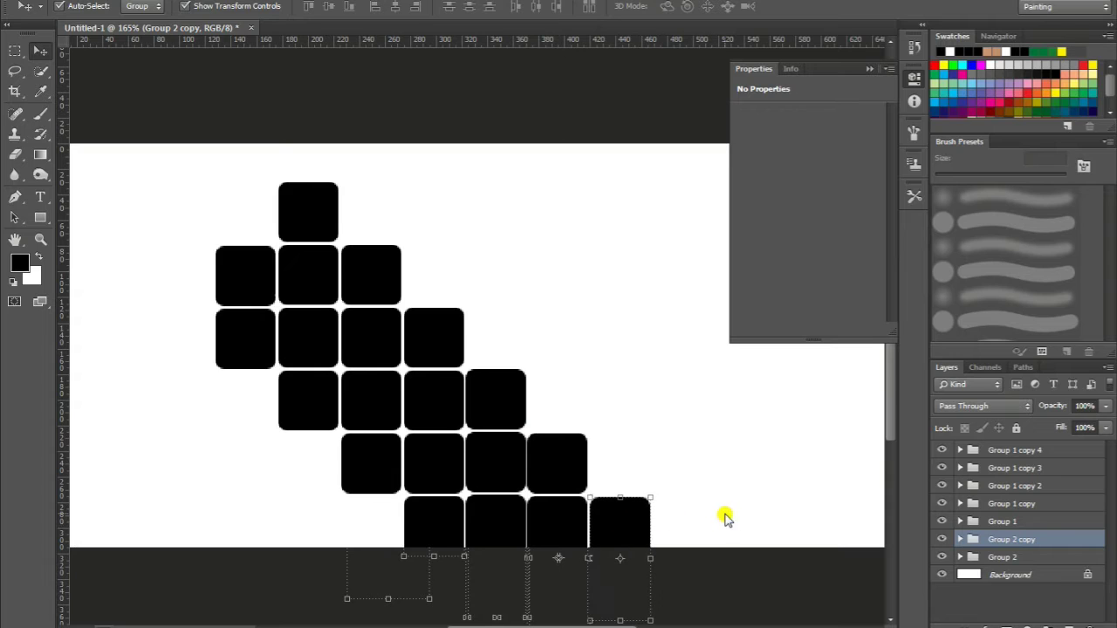
{"action": "key", "text": "Left"}
{"action": "key", "text": "Right"}
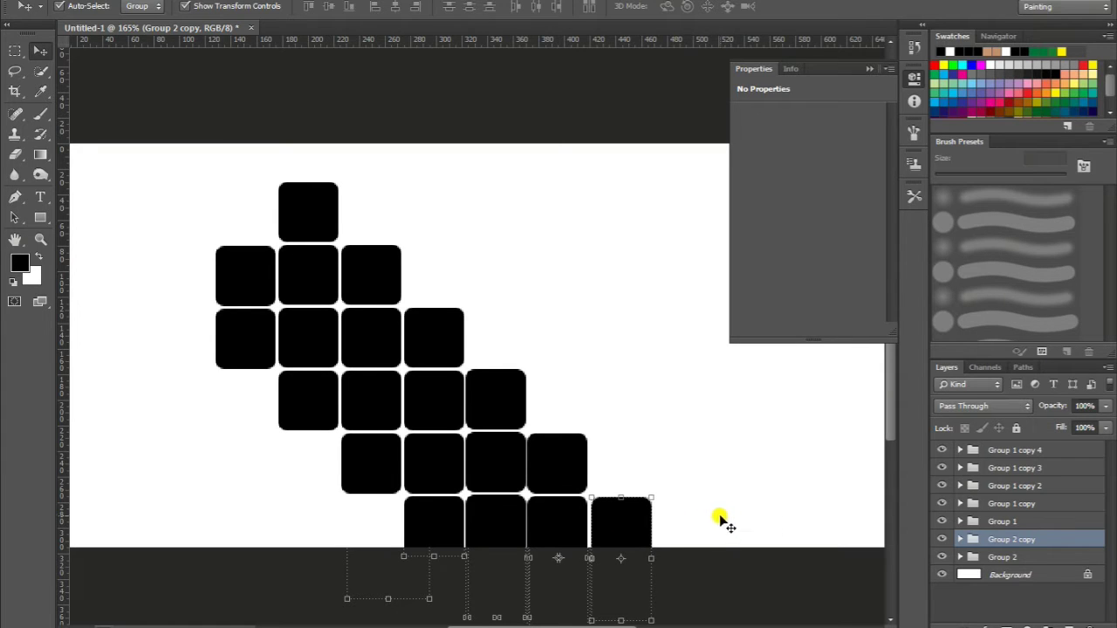
Select all the column groups above the background and combine them into one group
{"action": "left_click", "coordinate": [1010, 450]}
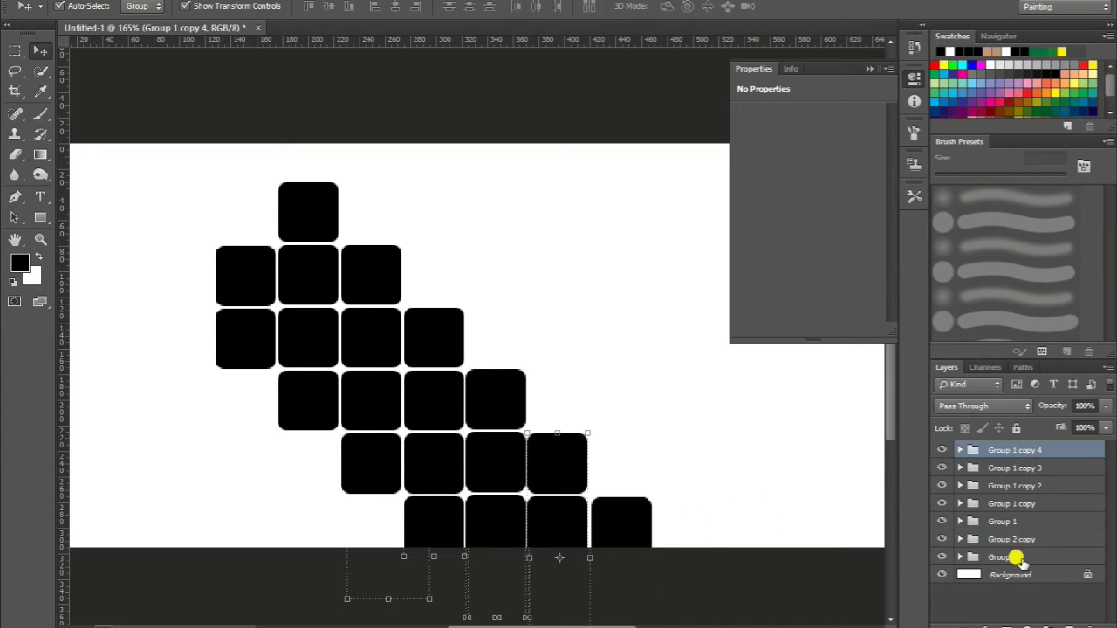
{"action": "left_click", "coordinate": [1020, 559], "text": "shift"}
{"action": "right_click", "coordinate": [1015, 509]}
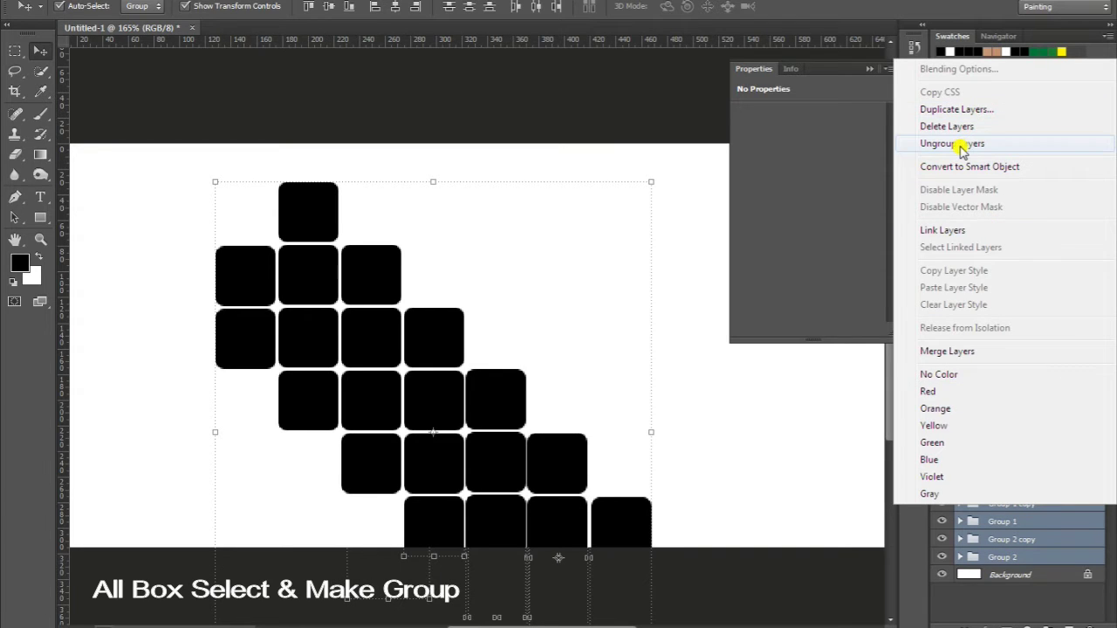
{"action": "left_click", "coordinate": [728, 366]}
{"action": "key", "text": "ctrl+g"}
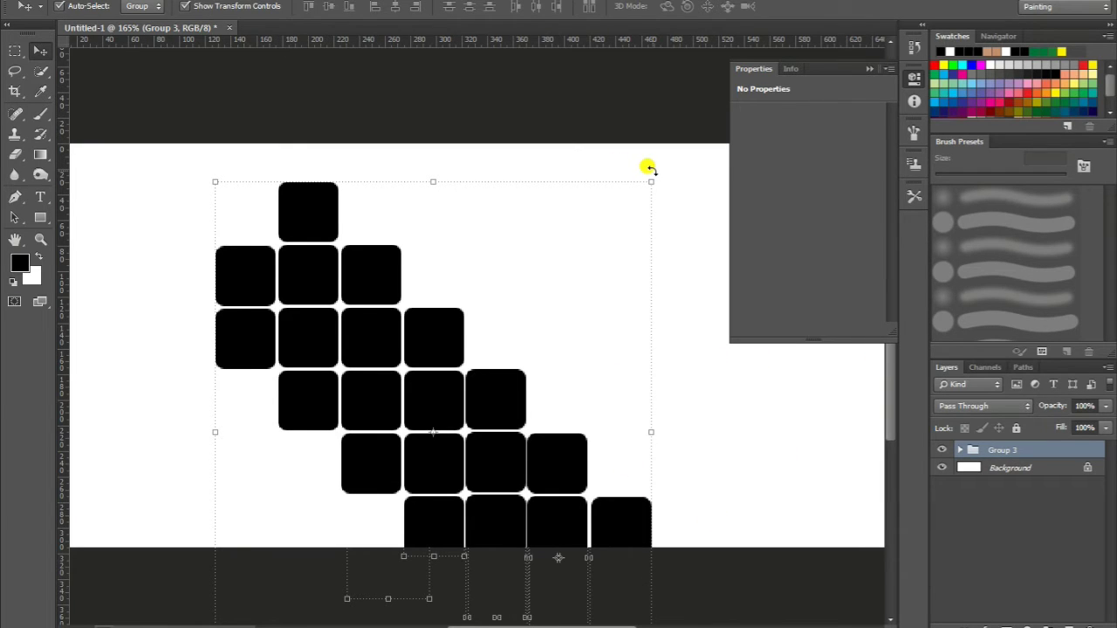
Rotate the whole mosaic group by -45° so its squares become diamonds in horizontal rows
{"action": "left_click", "coordinate": [654, 203]}
{"action": "left_click", "coordinate": [381, 373]}
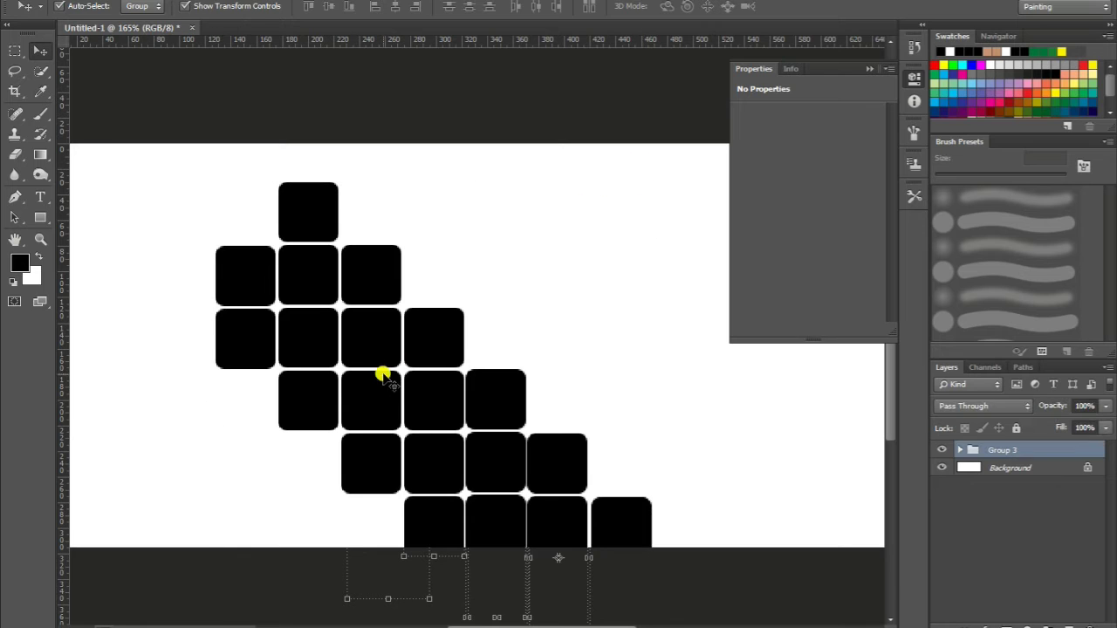
{"action": "left_click_drag", "start_coordinate": [653, 174], "coordinate": [410, 126]}
{"action": "scroll", "coordinate": [504, 297], "scroll_direction": "up", "scroll_amount": 3}
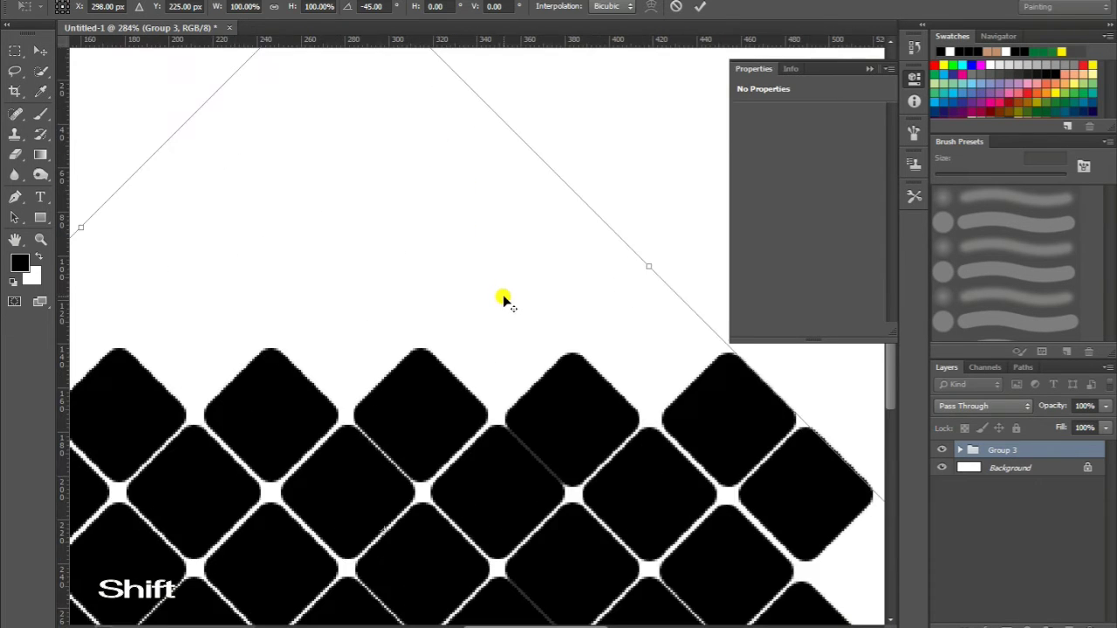
{"action": "scroll", "coordinate": [491, 300], "scroll_direction": "down", "scroll_amount": 6}
{"action": "left_click", "coordinate": [858, 64]}
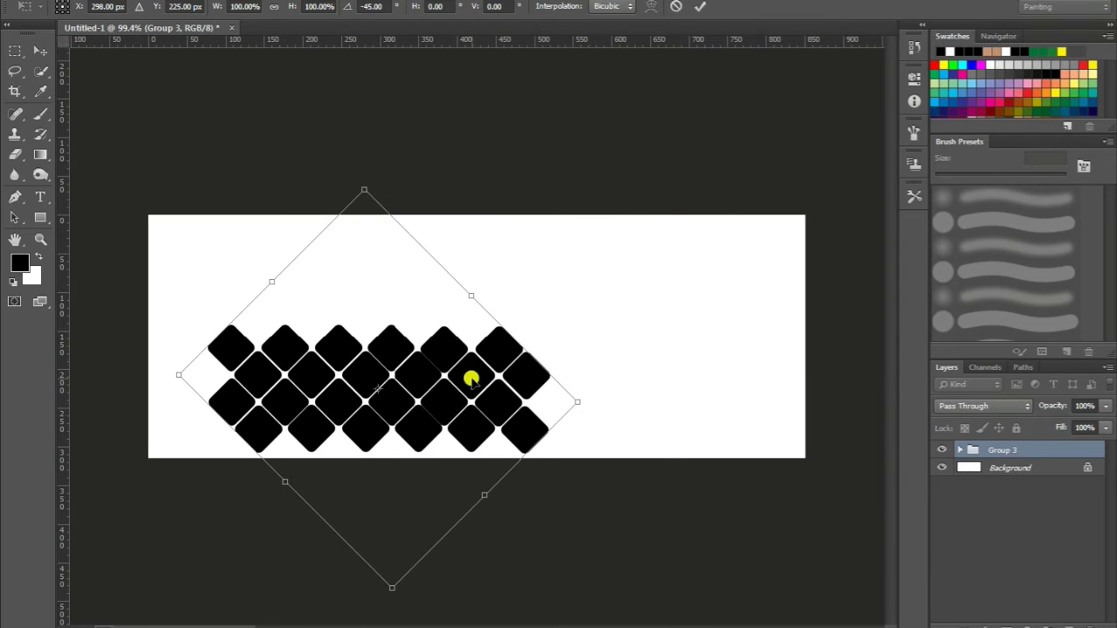
Move the rotated mosaic to the right part of the banner, enlarge it until it reaches the right edge, and apply the transform
{"action": "left_click_drag", "start_coordinate": [471, 379], "coordinate": [714, 328]}
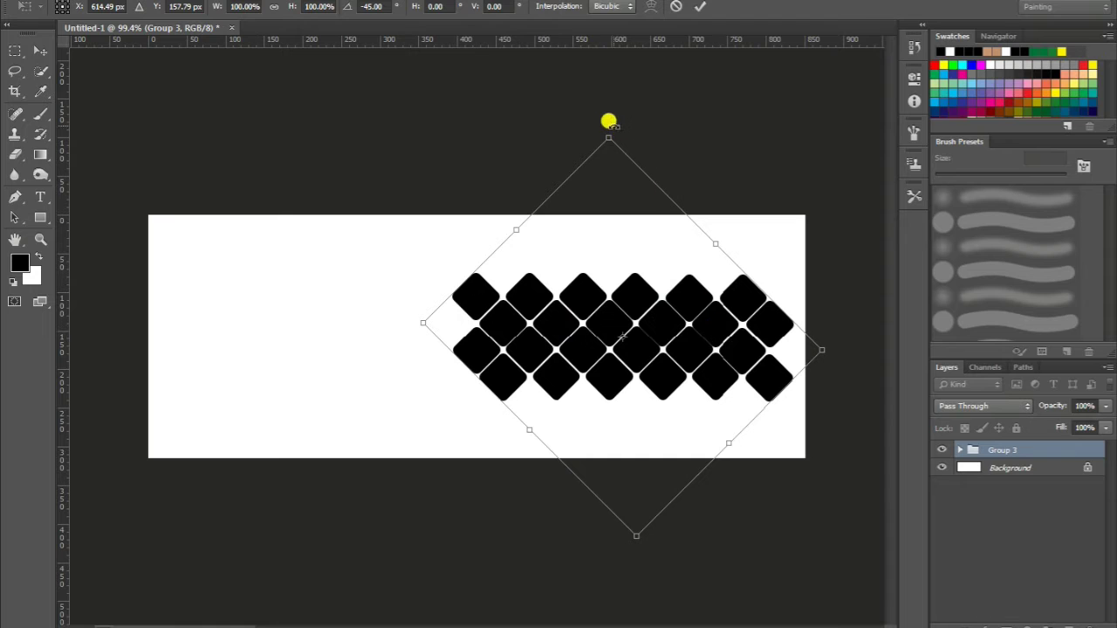
{"action": "left_click_drag", "start_coordinate": [606, 128], "coordinate": [595, 79]}
{"action": "mouse_move", "coordinate": [743, 314]}
{"action": "left_mouse_down"}
{"action": "mouse_move", "coordinate": [693, 317]}
{"action": "mouse_move", "coordinate": [728, 315]}
{"action": "left_mouse_up"}
{"action": "key", "text": "Return"}
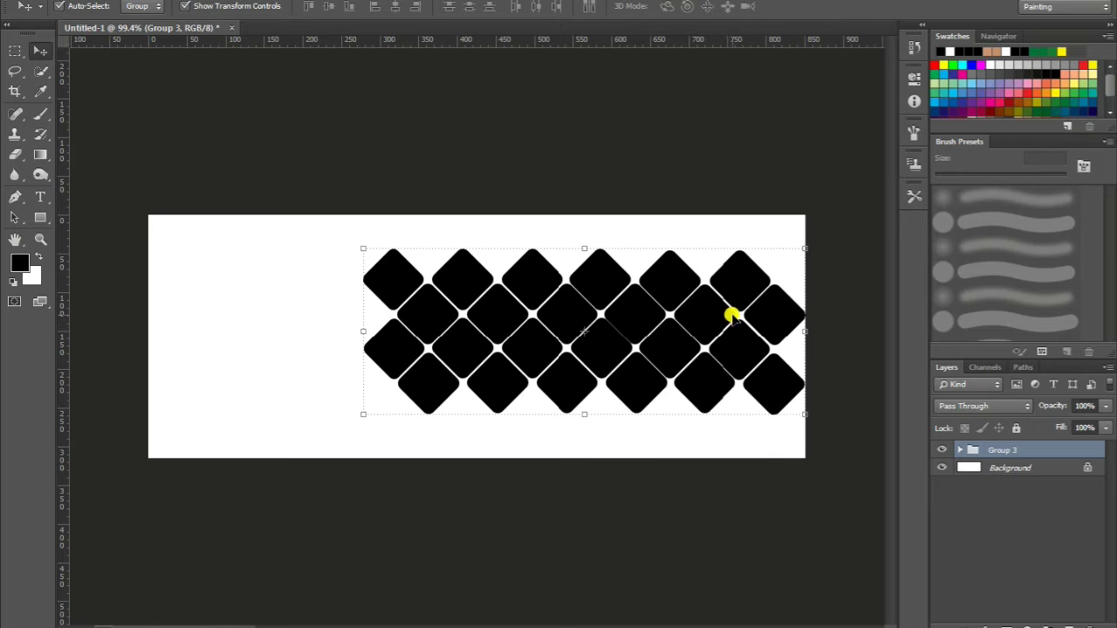
Nudge the mosaic group slightly left and down to leave a small margin at the banner's right edge
{"action": "key", "text": "Left"}
{"action": "key", "text": "Left"}
{"action": "key", "text": "Left"}
{"action": "key", "text": "Left"}
{"action": "key", "text": "Left"}
{"action": "key", "text": "Left"}
{"action": "key", "text": "Left"}
{"action": "key", "text": "Left"}
{"action": "key", "text": "Left"}
{"action": "key", "text": "Left"}
{"action": "key", "text": "Down"}
{"action": "key", "text": "Down"}
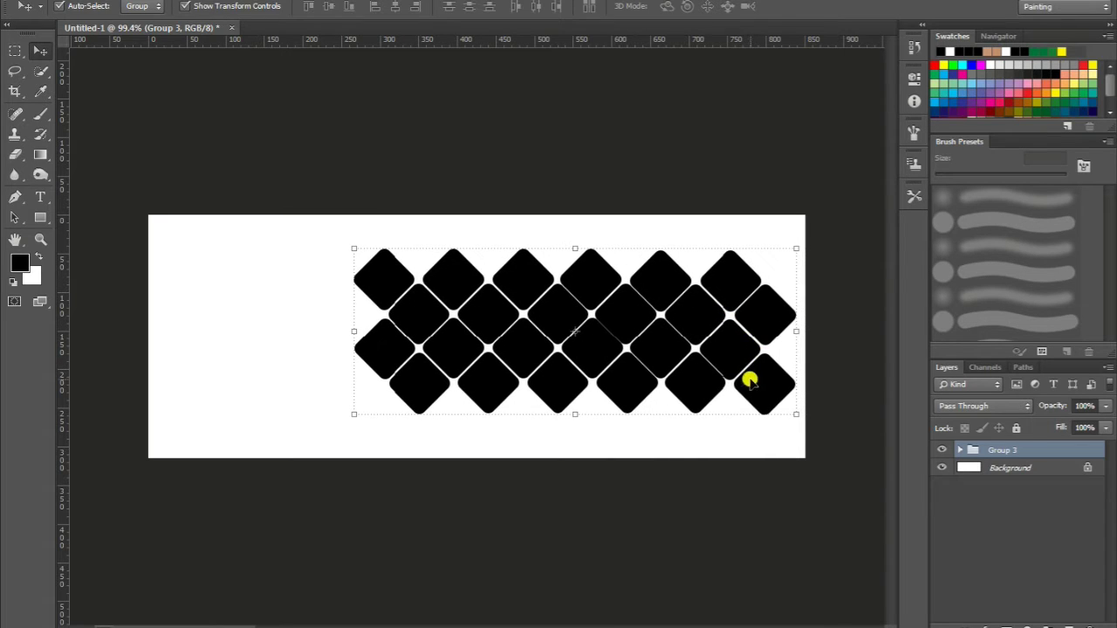
Scale the mosaic group to about 107% and position it at X 537 px, Y 151.5 px
{"action": "left_click", "coordinate": [363, 248]}
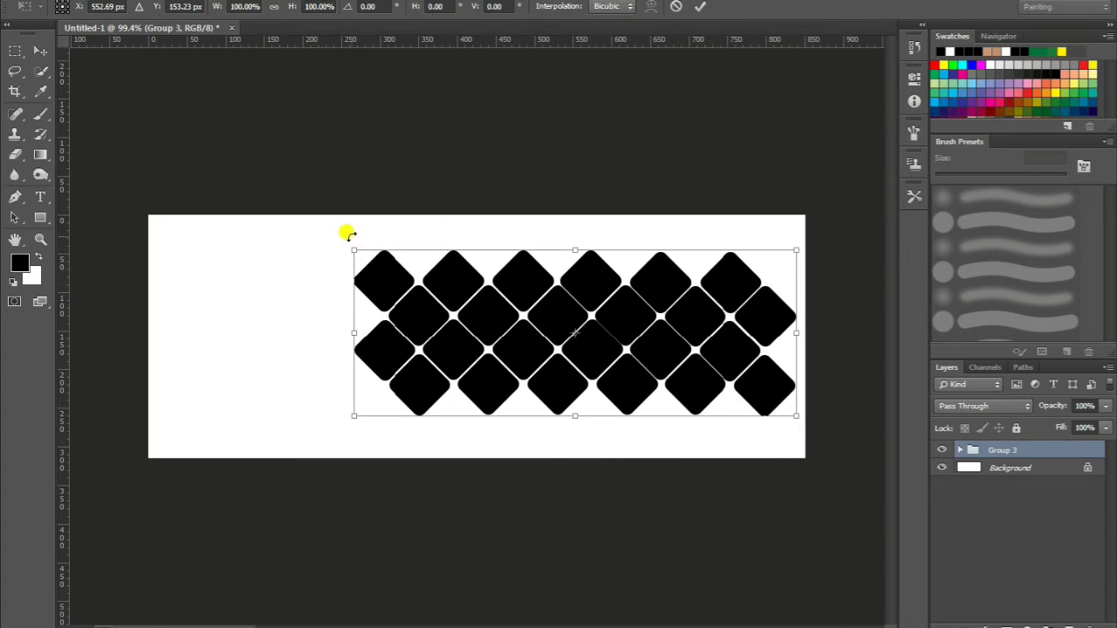
{"action": "mouse_move", "coordinate": [349, 254]}
{"action": "left_mouse_down"}
{"action": "mouse_move", "coordinate": [309, 232]}
{"action": "mouse_move", "coordinate": [331, 243]}
{"action": "left_mouse_up"}
{"action": "key", "text": "Left"}
{"action": "key", "text": "Left"}
{"action": "key", "text": "Left"}
{"action": "key", "text": "Left"}
{"action": "key", "text": "Left"}
{"action": "key", "text": "Left"}
{"action": "key", "text": "Left"}
{"action": "key", "text": "Left"}
{"action": "key", "text": "Left"}
{"action": "key", "text": "Up"}
{"action": "key", "text": "Up"}
{"action": "key", "text": "Up"}
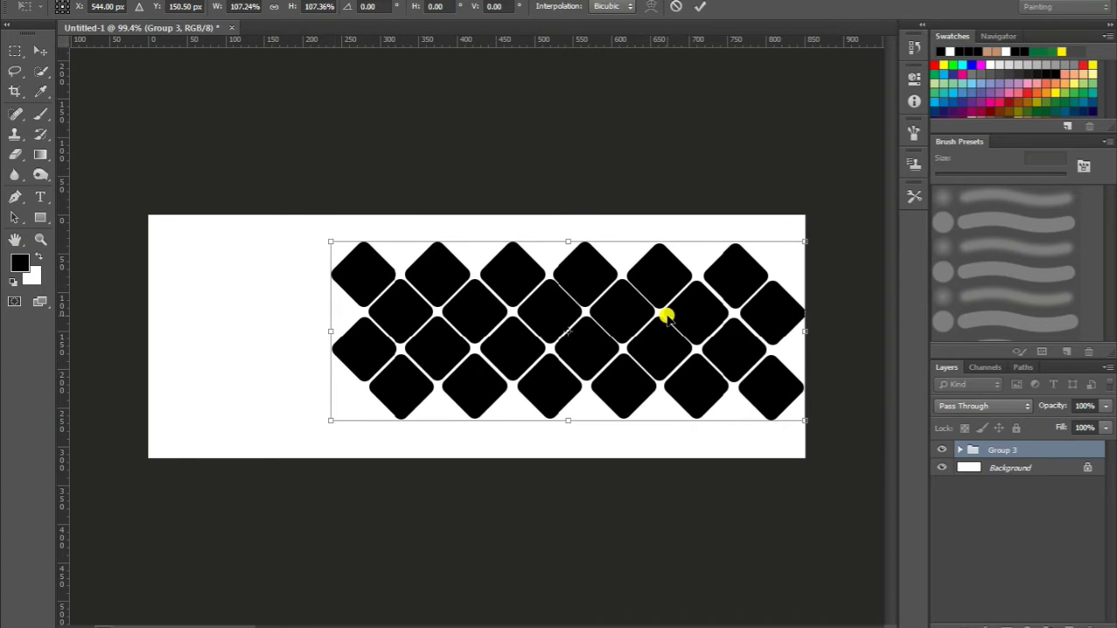
{"action": "key", "text": "Left"}
{"action": "key", "text": "Left"}
{"action": "key", "text": "Left"}
{"action": "key", "text": "Left"}
{"action": "key", "text": "Left"}
{"action": "key", "text": "Left"}
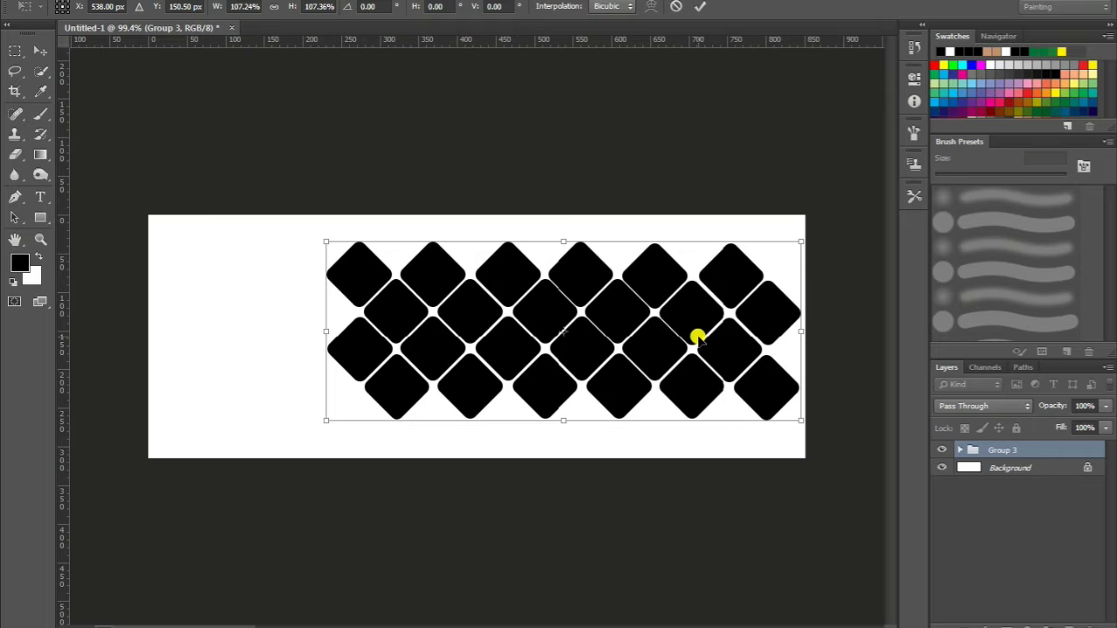
{"action": "key", "text": "Left"}
{"action": "key", "text": "Down"}
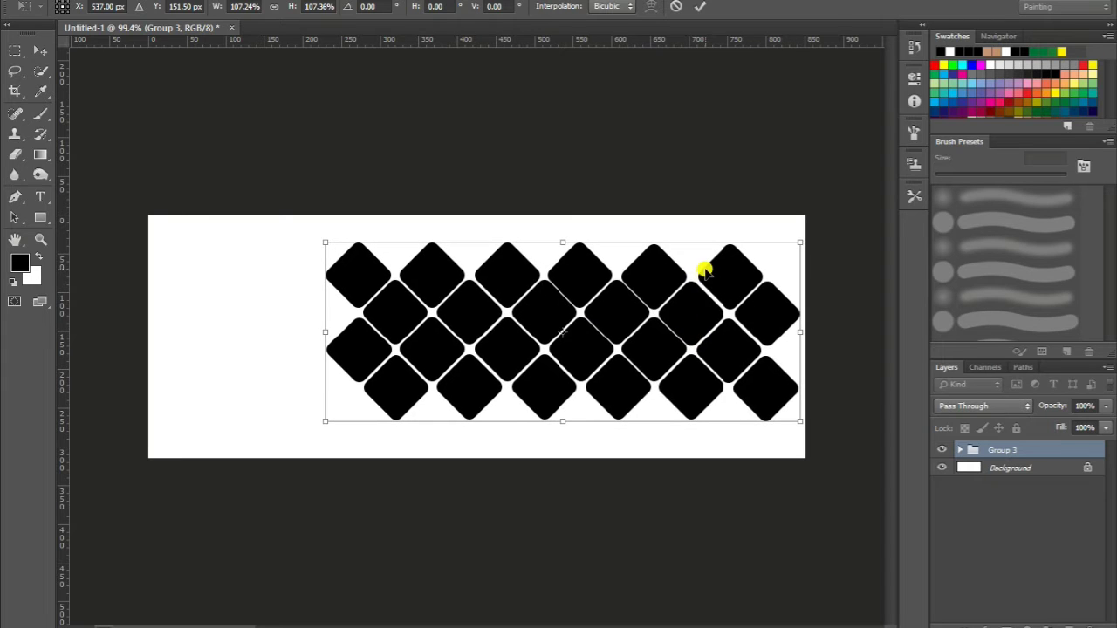
{"action": "key", "text": "Return"}
{"action": "key", "text": "z"}
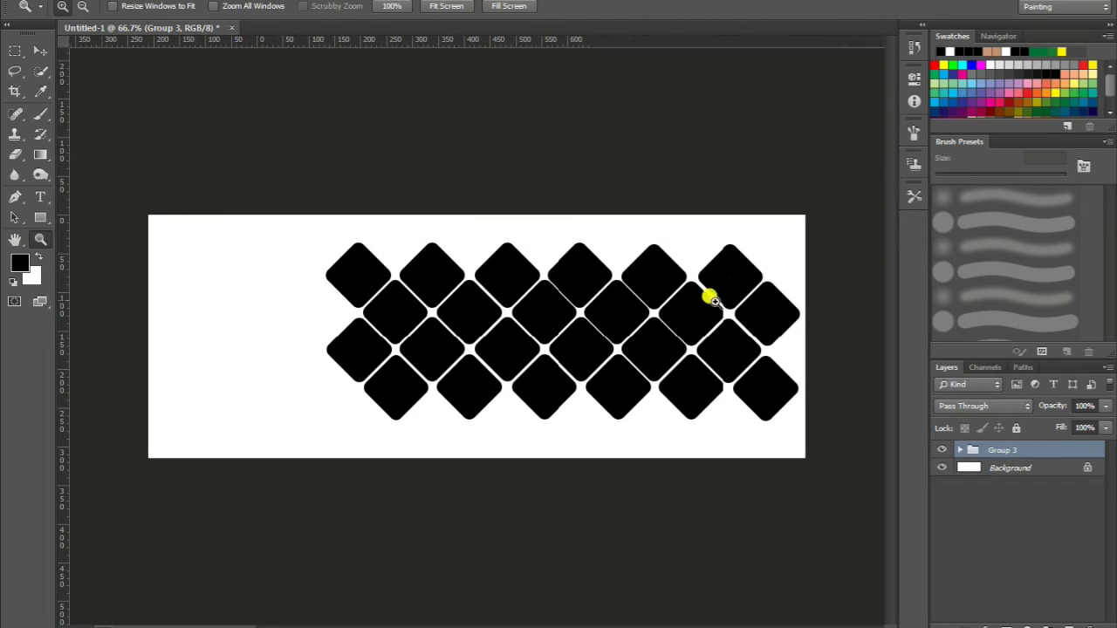
{"action": "left_click", "coordinate": [702, 303], "text": "alt"}
{"action": "left_click", "coordinate": [692, 289], "text": "alt"}
{"action": "left_click", "coordinate": [691, 289]}
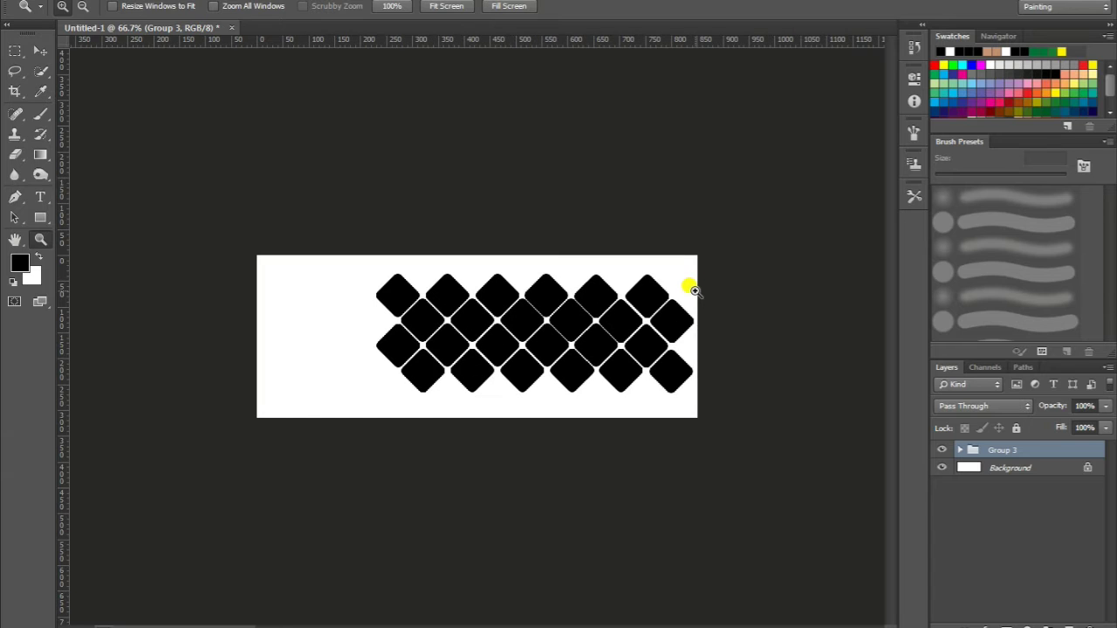
{"action": "left_click", "coordinate": [44, 0]}
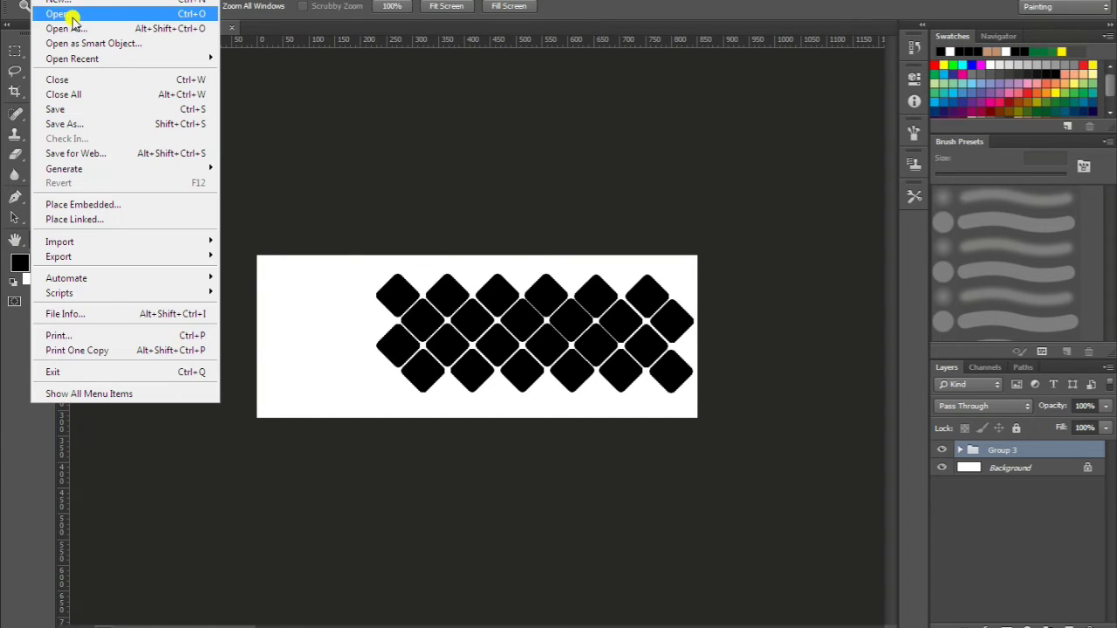
{"action": "left_click", "coordinate": [67, 12]}
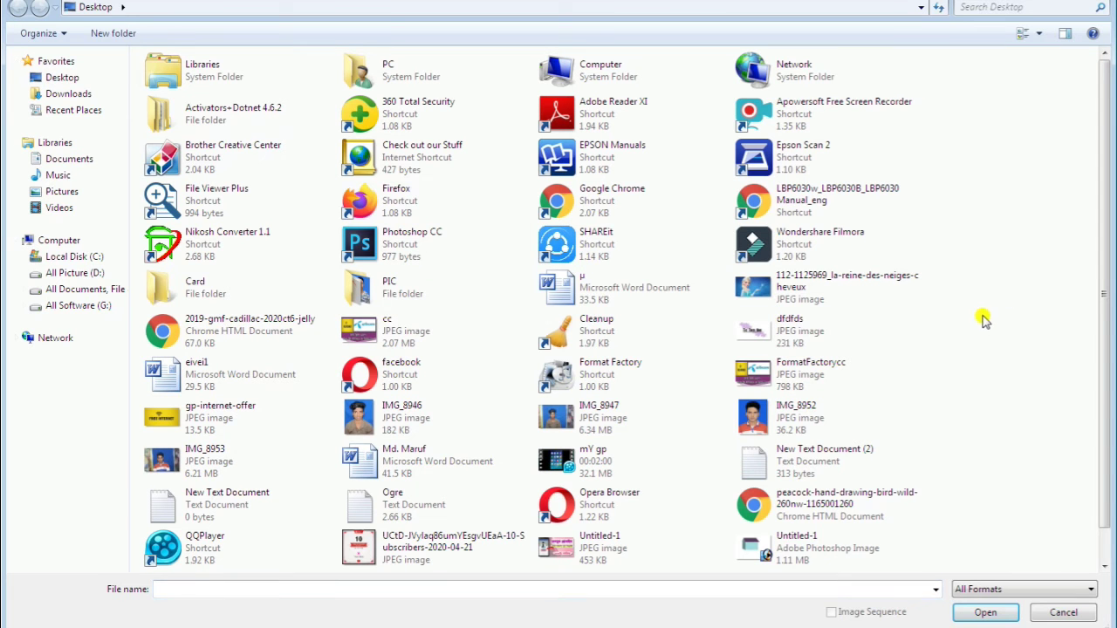
{"action": "scroll", "coordinate": [1035, 327], "scroll_direction": "down", "scroll_amount": 1}
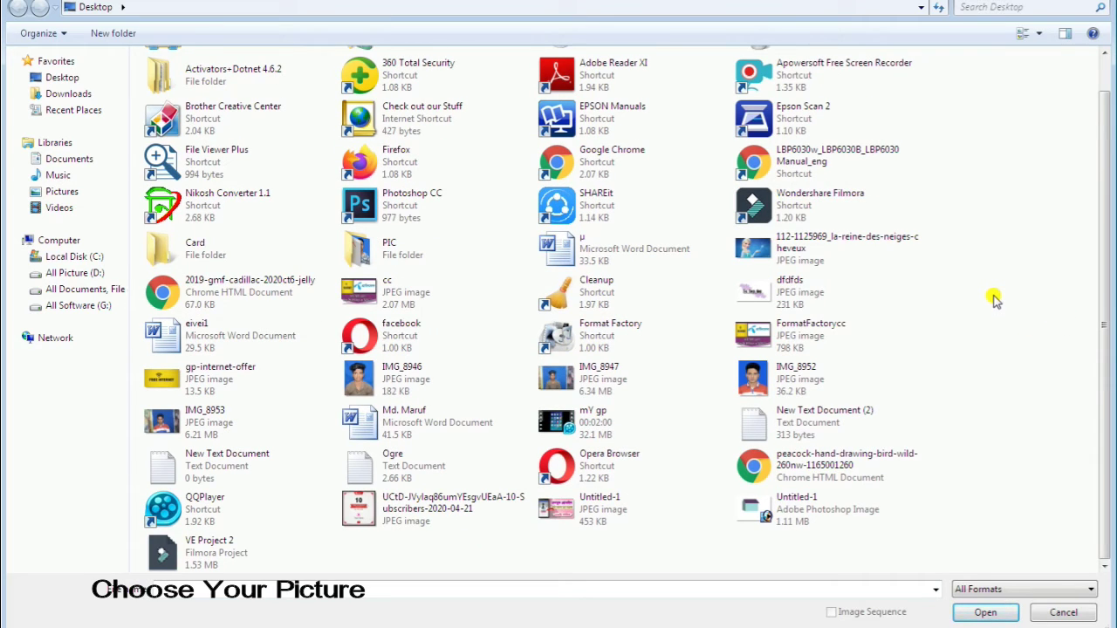
{"action": "double_click", "coordinate": [819, 251]}
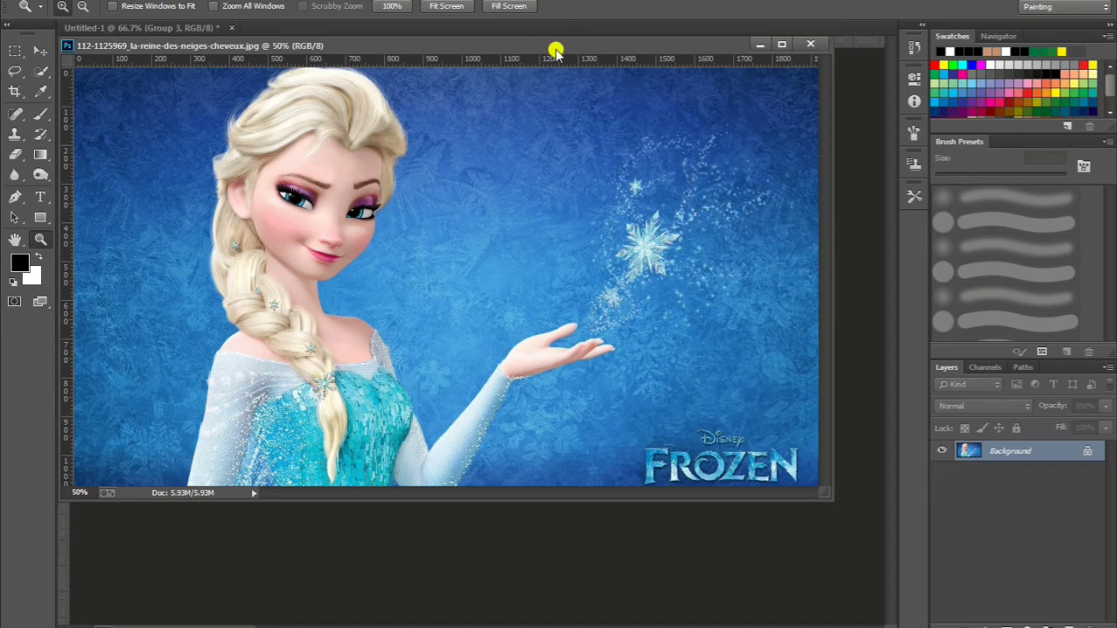
Dock the floating picture window as a tab next to the banner document
{"action": "key", "text": "f"}
{"action": "key", "text": "f"}
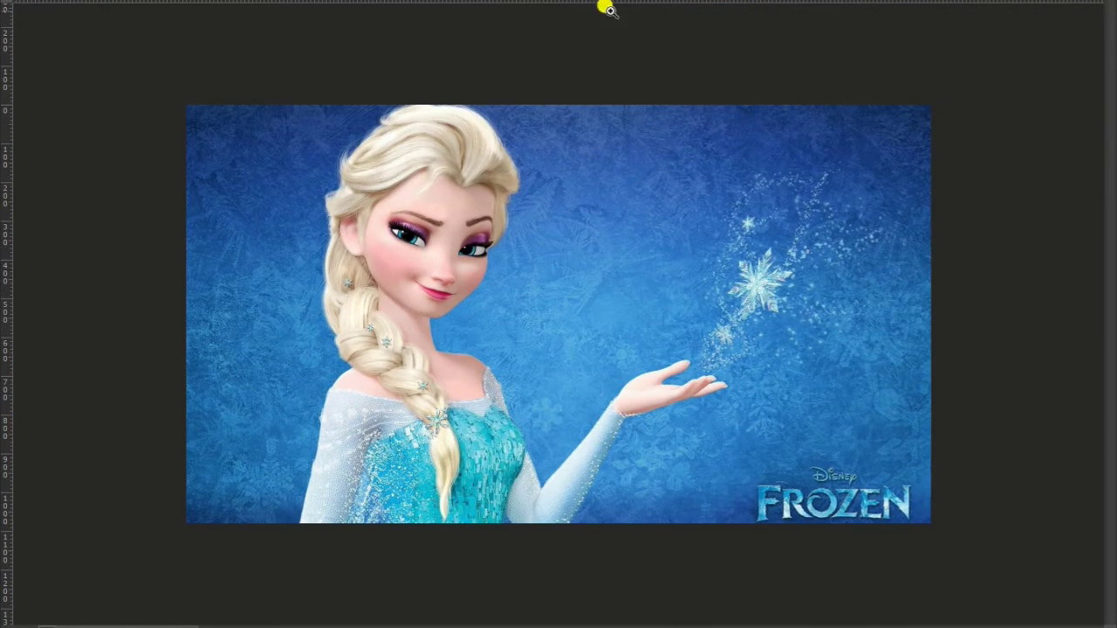
{"action": "key", "text": "f"}
{"action": "left_click_drag", "start_coordinate": [522, 73], "coordinate": [506, 28]}
{"action": "scroll", "coordinate": [203, 162], "scroll_direction": "up", "scroll_amount": 2}
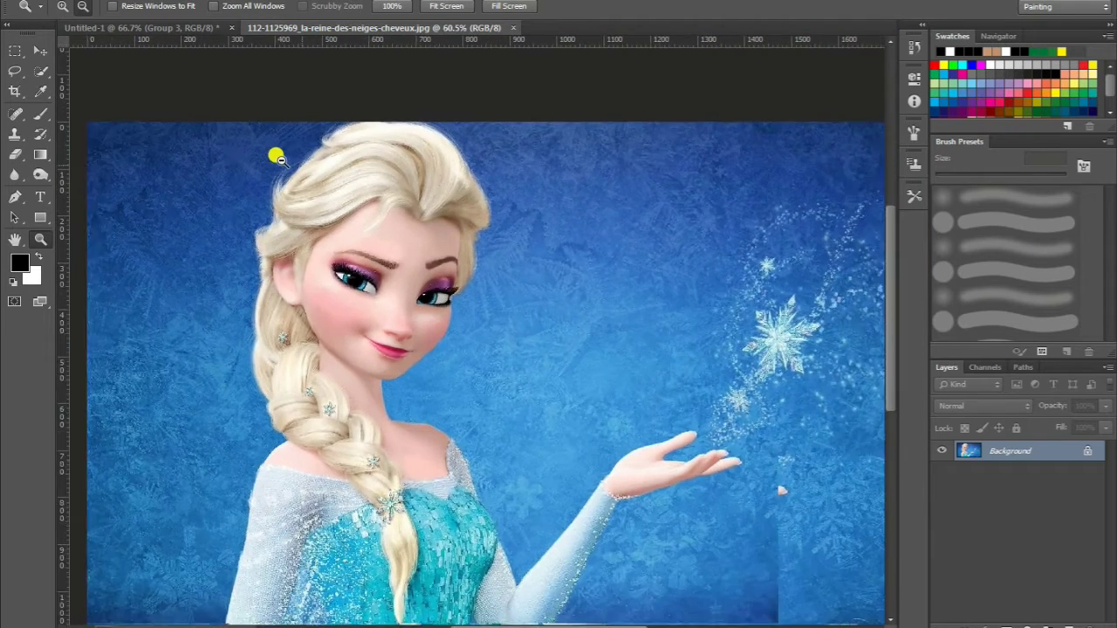
Select the entire picture and activate the Move tool
{"action": "scroll", "coordinate": [274, 154], "scroll_direction": "down", "scroll_amount": 4}
{"action": "key", "text": "ctrl+a"}
{"action": "key", "text": "v"}
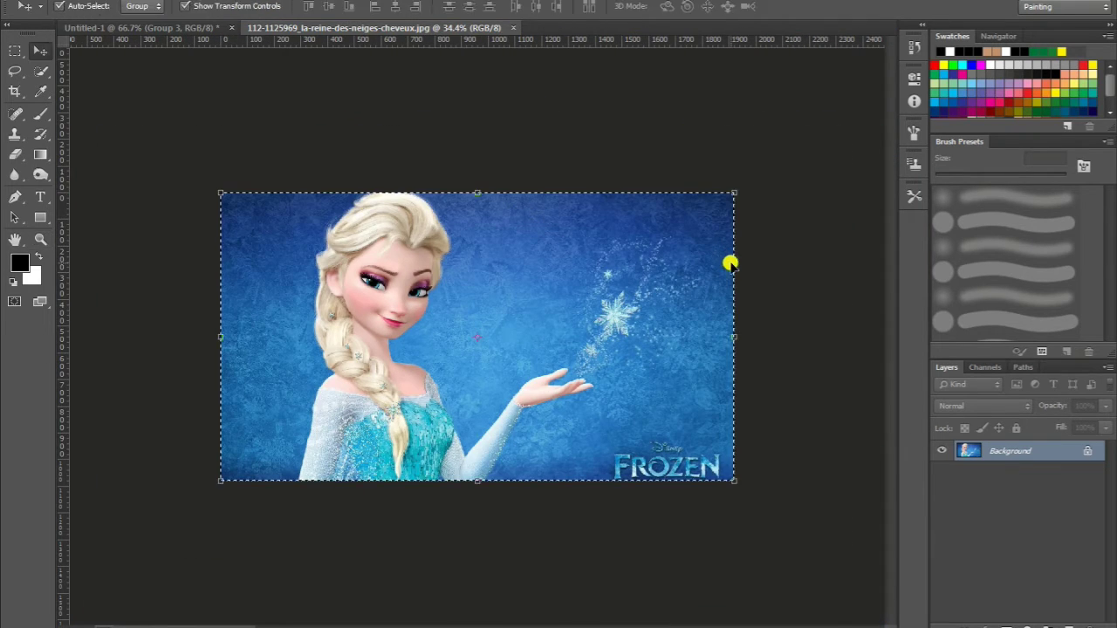
Mirror the whole Frozen picture horizontally by setting its width to -100%, keeping its position on the canvas
{"action": "left_click_drag", "start_coordinate": [722, 327], "coordinate": [215, 386]}
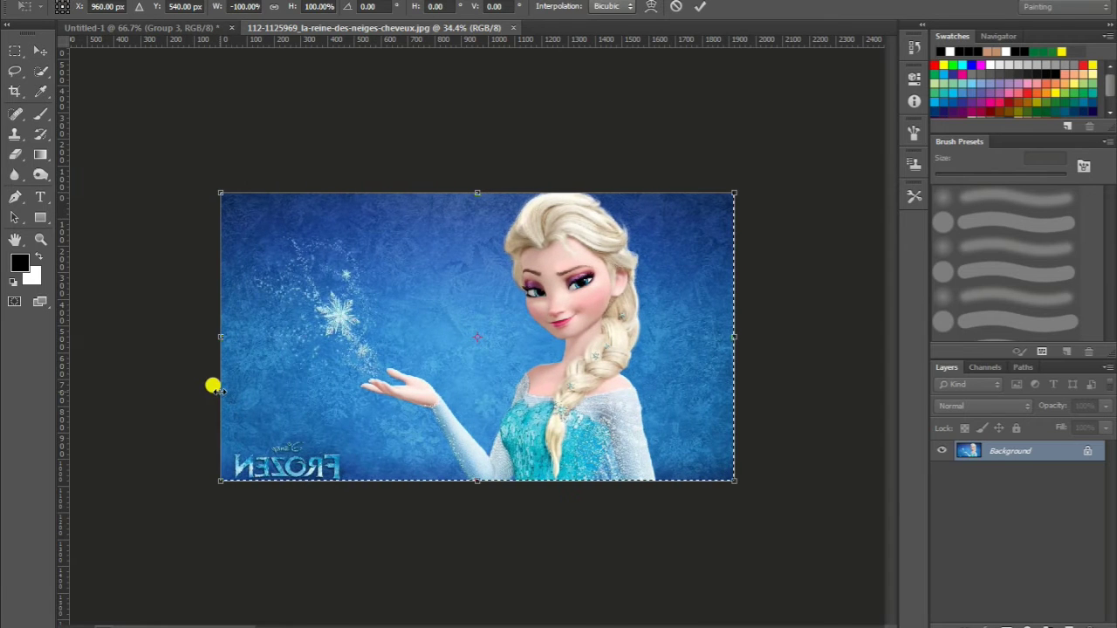
{"action": "key", "text": "Return"}
Select the reversed FROZEN logo area, mirror it horizontally so the lettering reads correctly, and deselect it
{"action": "left_click", "coordinate": [14, 51]}
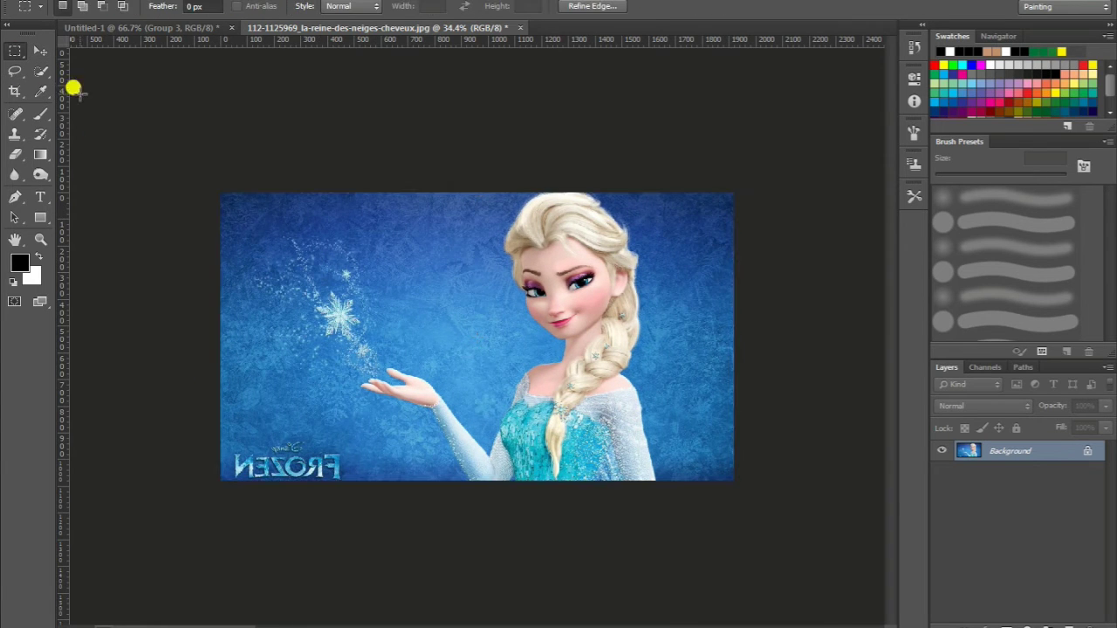
{"action": "mouse_move", "coordinate": [73, 88]}
{"action": "left_mouse_down"}
{"action": "mouse_move", "coordinate": [200, 459]}
{"action": "mouse_move", "coordinate": [354, 487]}
{"action": "mouse_move", "coordinate": [207, 463]}
{"action": "left_mouse_up"}
{"action": "key", "text": "Return"}
{"action": "key", "text": "b"}
{"action": "key", "text": "v"}
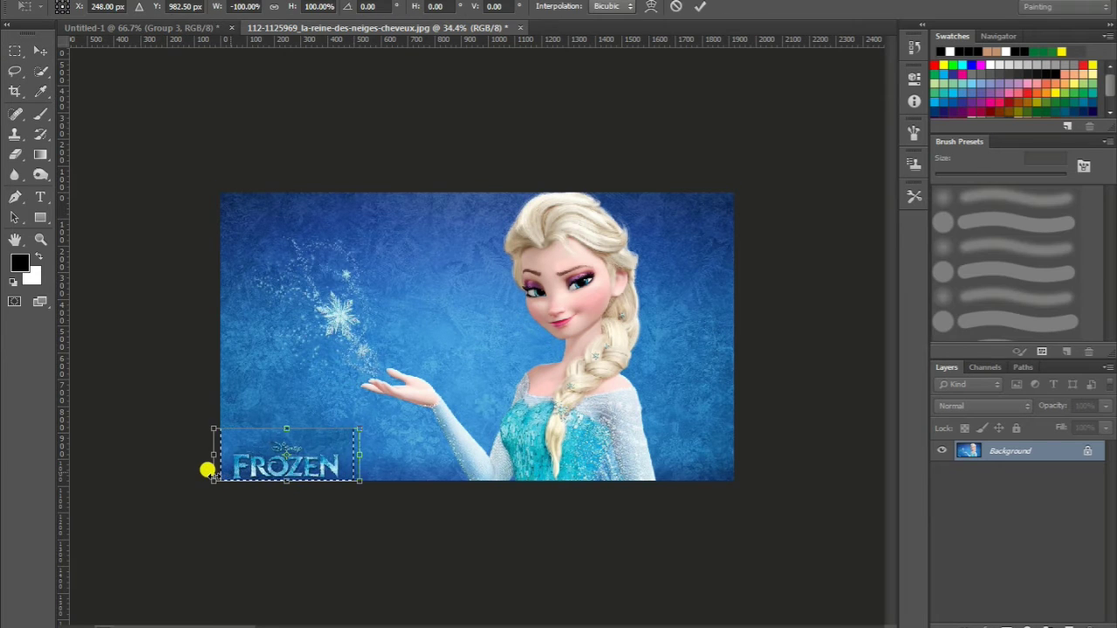
{"action": "key", "text": "Return"}
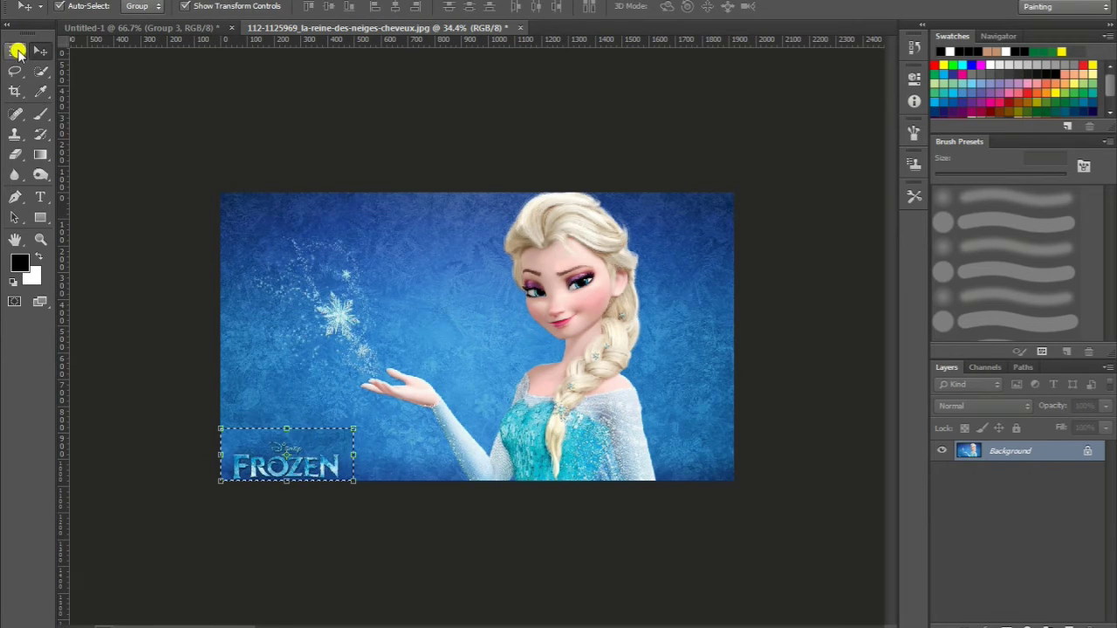
{"action": "left_click", "coordinate": [15, 50]}
{"action": "left_click", "coordinate": [336, 107]}
{"action": "left_click", "coordinate": [517, 236]}
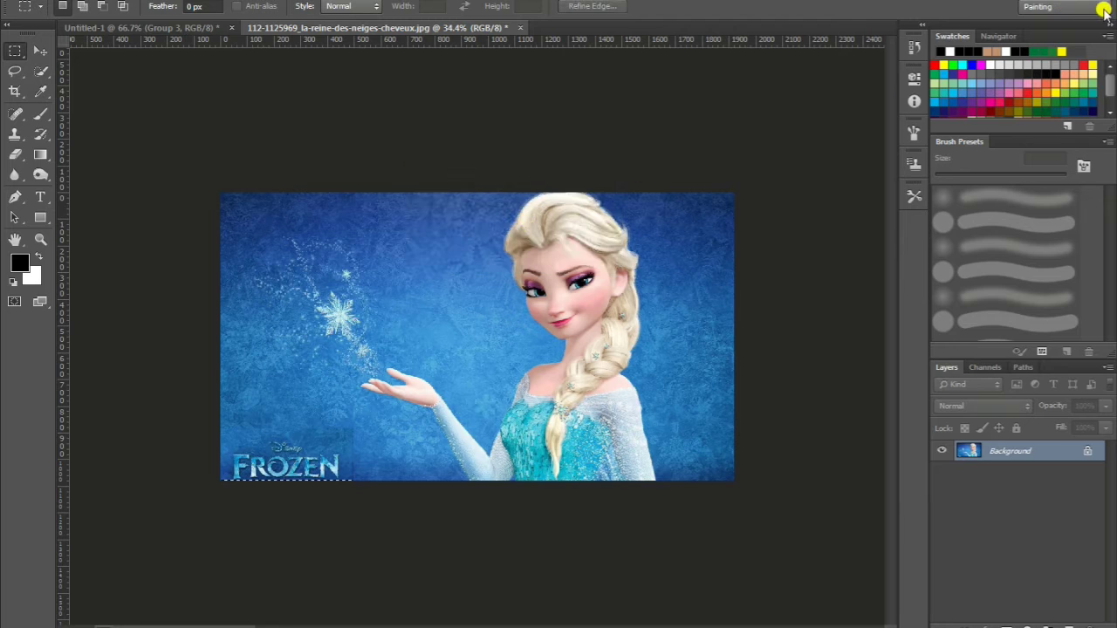
Copy the mirrored picture into the Untitled-1 banner with the Move tool and shift it toward the banner's right side
{"action": "left_click", "coordinate": [40, 51]}
{"action": "left_click", "coordinate": [418, 257]}
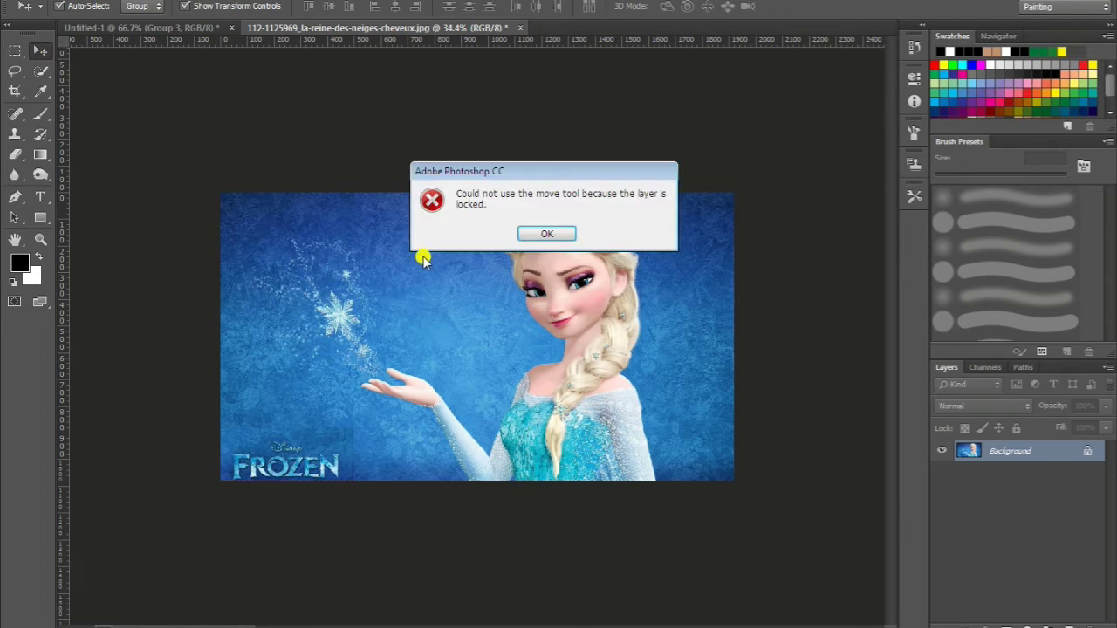
{"action": "left_click", "coordinate": [547, 236]}
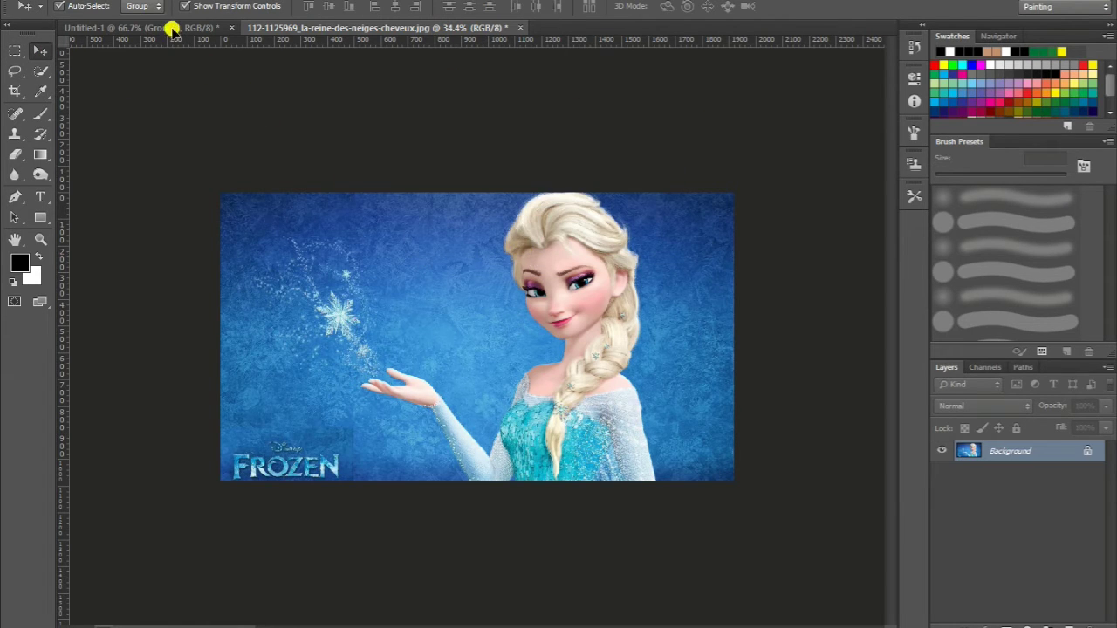
{"action": "left_click_drag", "start_coordinate": [172, 28], "coordinate": [313, 241]}
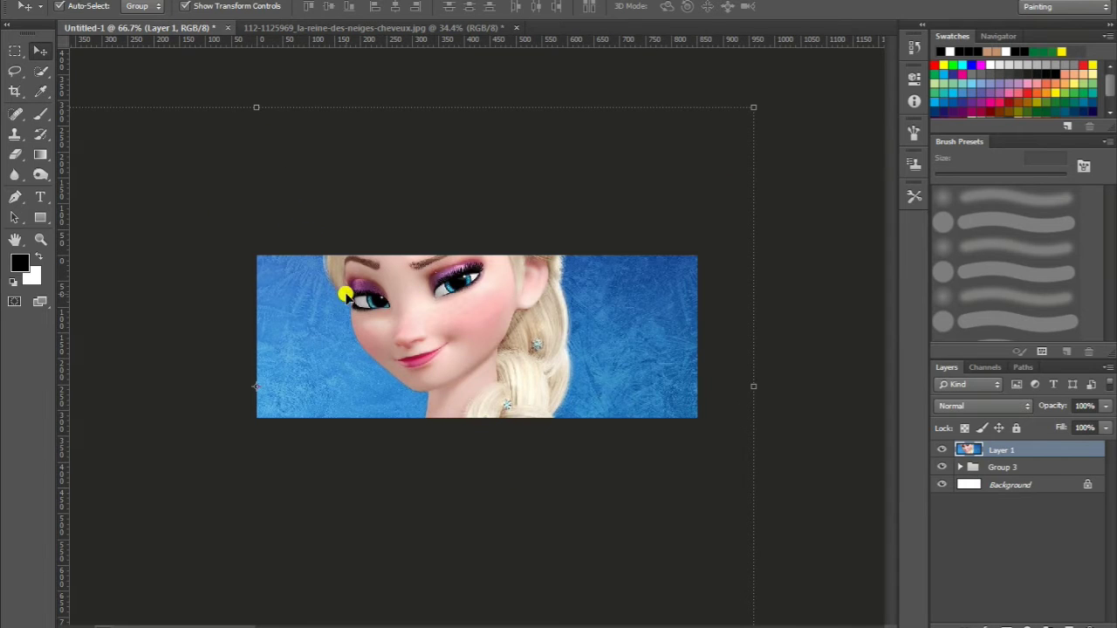
{"action": "left_click_drag", "start_coordinate": [273, 281], "coordinate": [431, 281]}
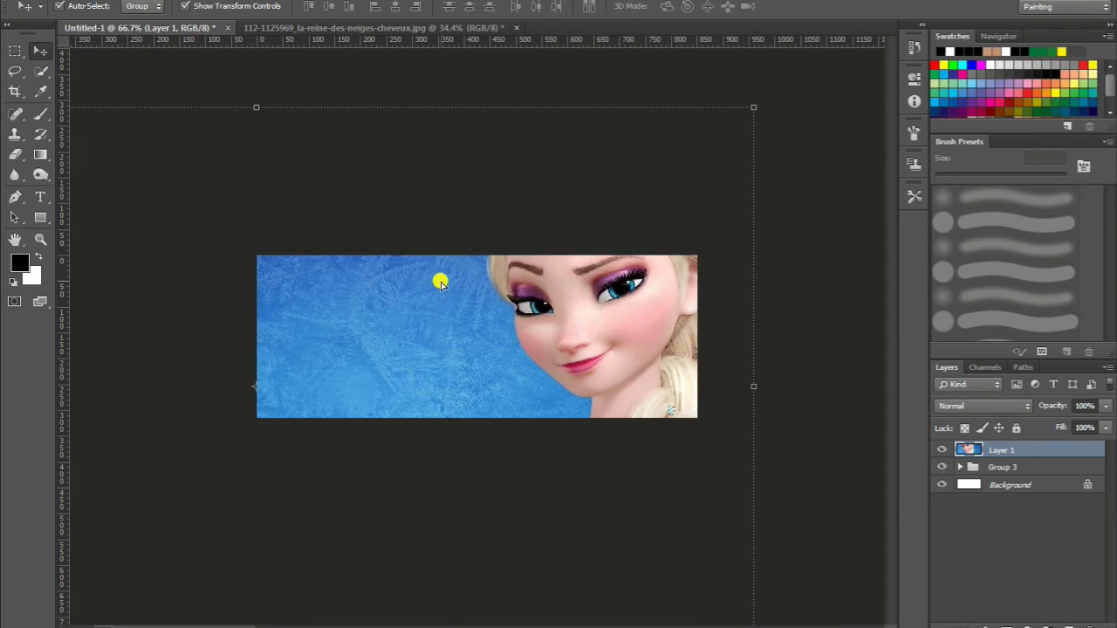
Scale the picture layer to about 33% and position it at X 531.5 px, Y 169 px over the mosaic
{"action": "left_click", "coordinate": [751, 105]}
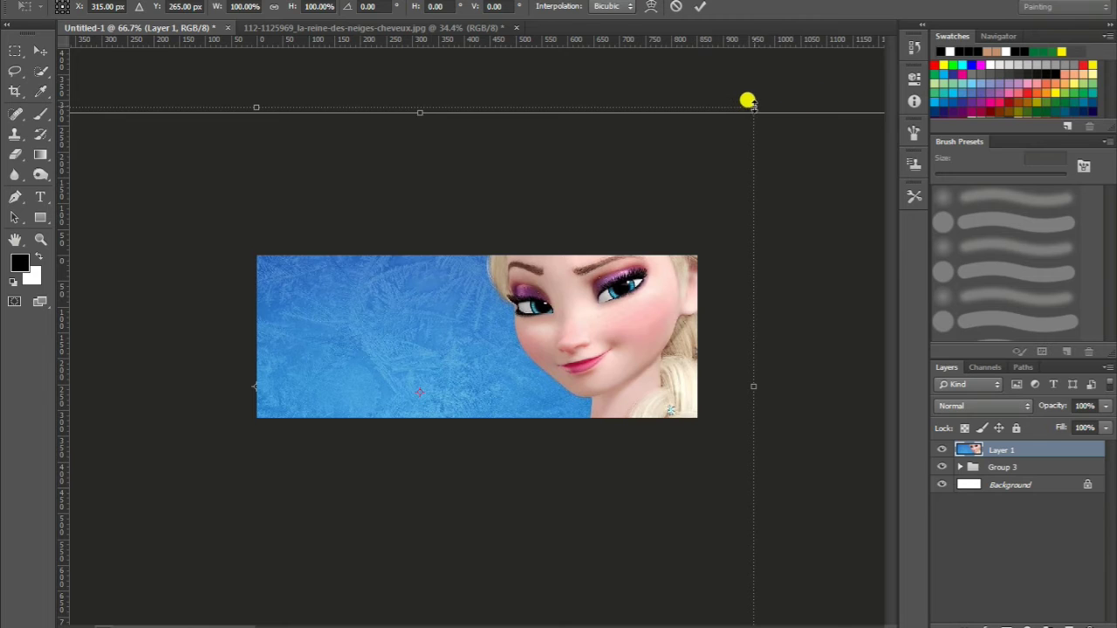
{"action": "scroll", "coordinate": [705, 162], "scroll_direction": "up", "scroll_amount": 2}
{"action": "scroll", "coordinate": [707, 163], "scroll_direction": "down", "scroll_amount": 3}
{"action": "left_click_drag", "start_coordinate": [802, 170], "coordinate": [598, 294]}
{"action": "left_click_drag", "start_coordinate": [519, 336], "coordinate": [566, 305]}
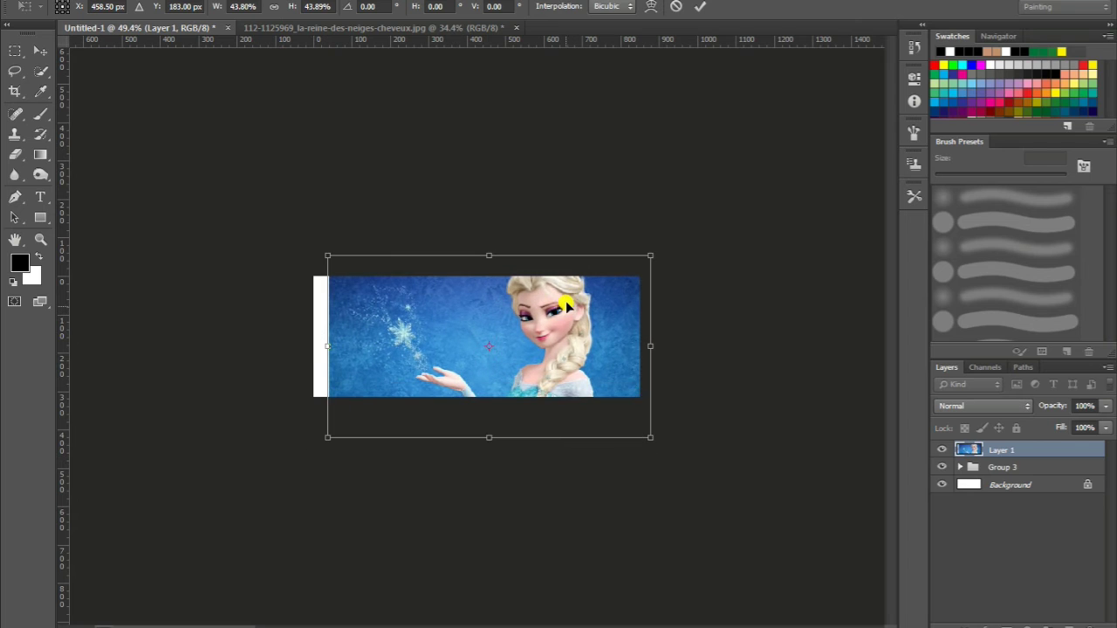
{"action": "left_click_drag", "start_coordinate": [650, 255], "coordinate": [603, 302]}
{"action": "scroll", "coordinate": [591, 301], "scroll_direction": "down", "scroll_amount": 3}
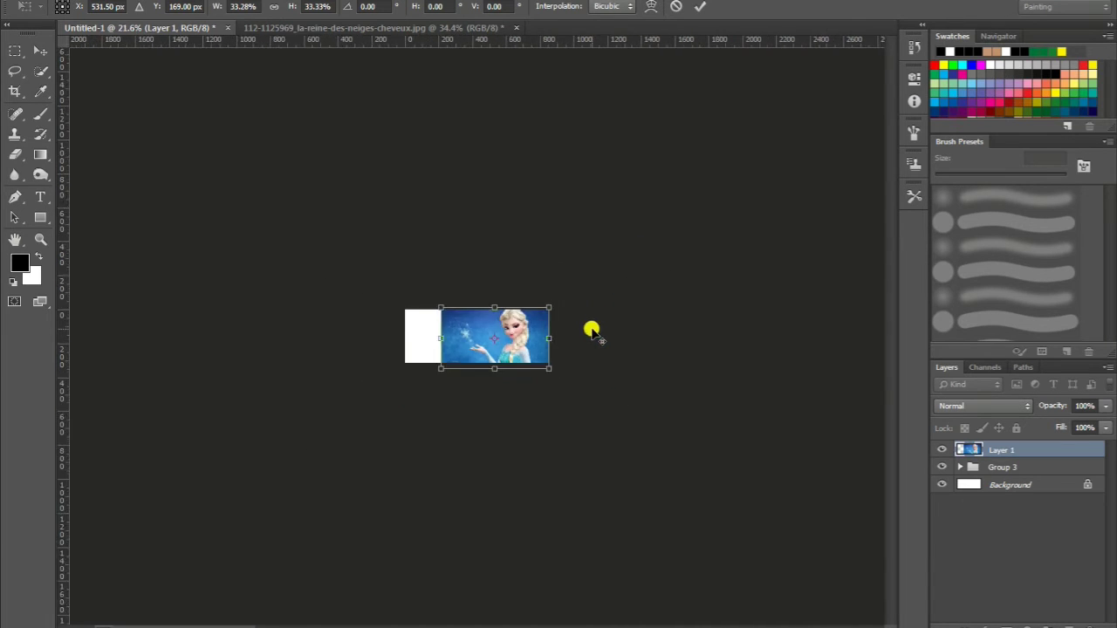
{"action": "scroll", "coordinate": [591, 324], "scroll_direction": "up", "scroll_amount": 6}
{"action": "key", "text": "Return"}
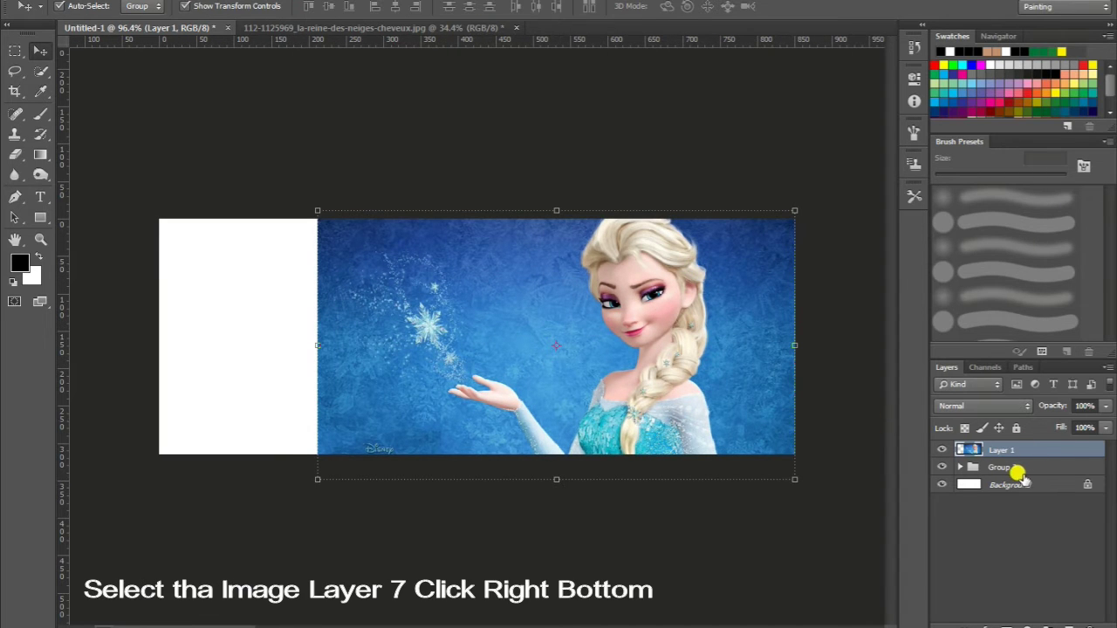
Create a clipping mask from Layer 1 onto the mosaic group and nudge the picture slightly down inside it
{"action": "right_click", "coordinate": [1044, 452]}
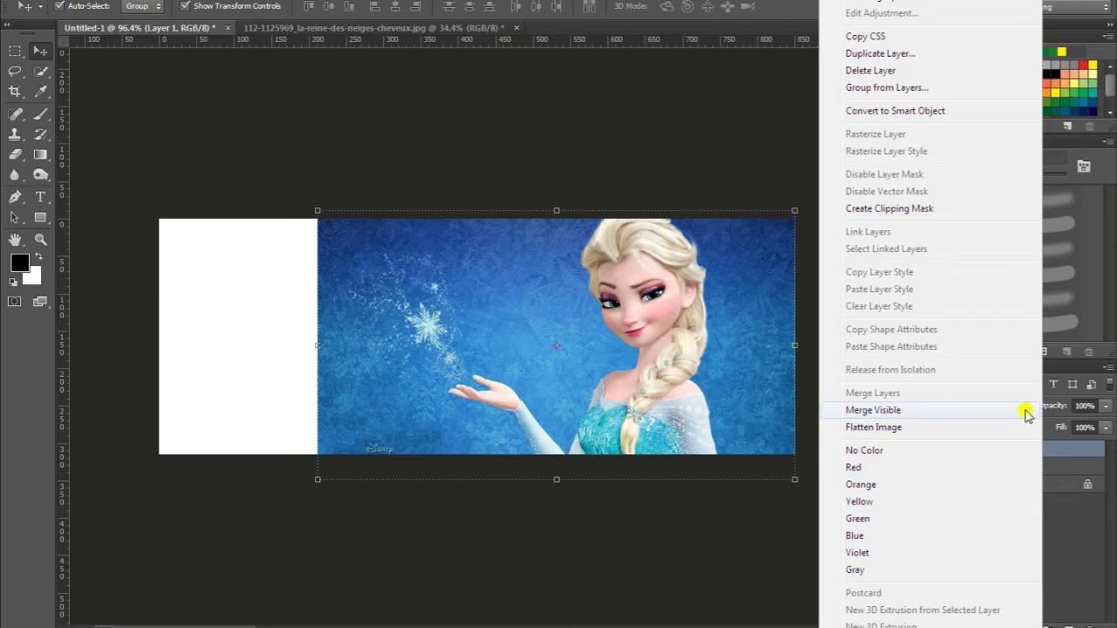
{"action": "left_click", "coordinate": [894, 209]}
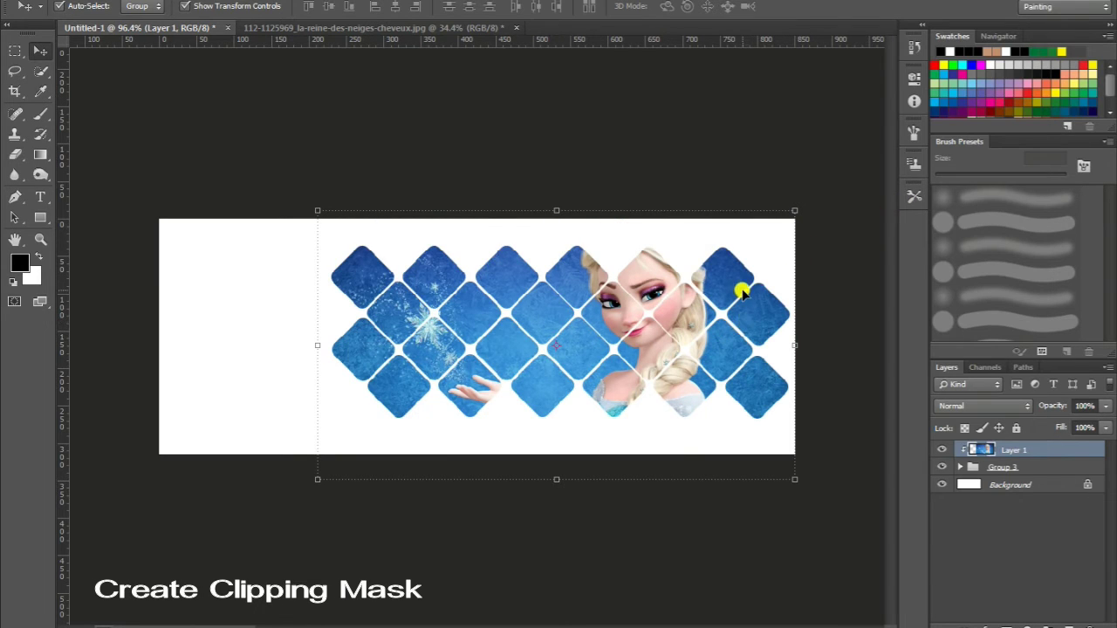
{"action": "mouse_move", "coordinate": [724, 282]}
{"action": "left_mouse_down"}
{"action": "mouse_move", "coordinate": [718, 293]}
{"action": "mouse_move", "coordinate": [727, 286]}
{"action": "left_mouse_up"}
{"action": "left_click", "coordinate": [228, 164]}
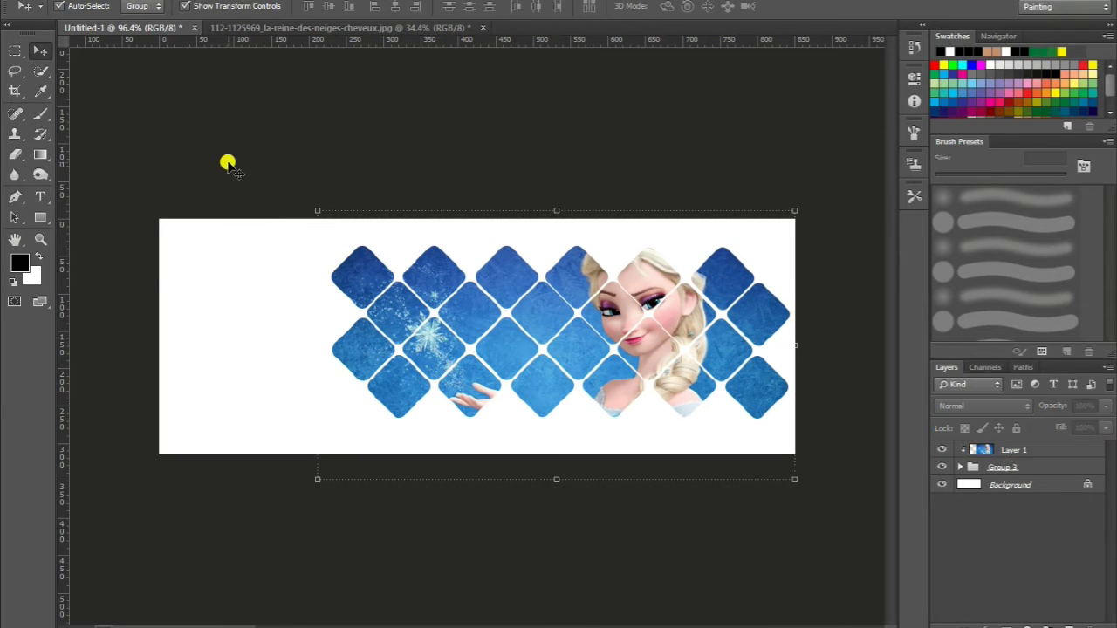
{"action": "left_click", "coordinate": [42, 1]}
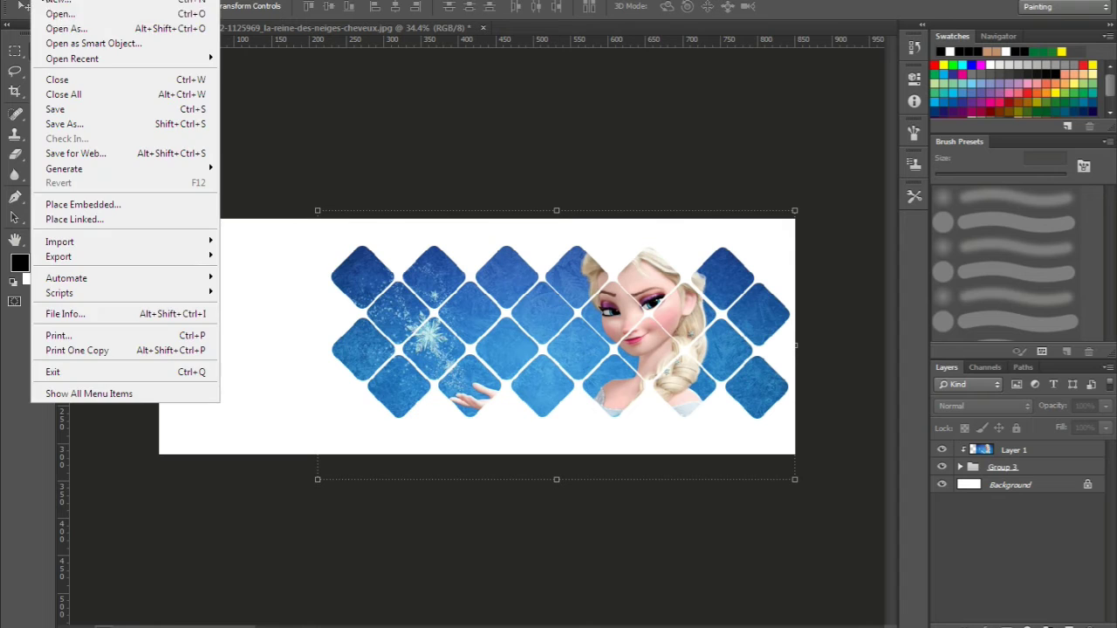
{"action": "left_click", "coordinate": [63, 16]}
{"action": "key", "text": "Escape"}
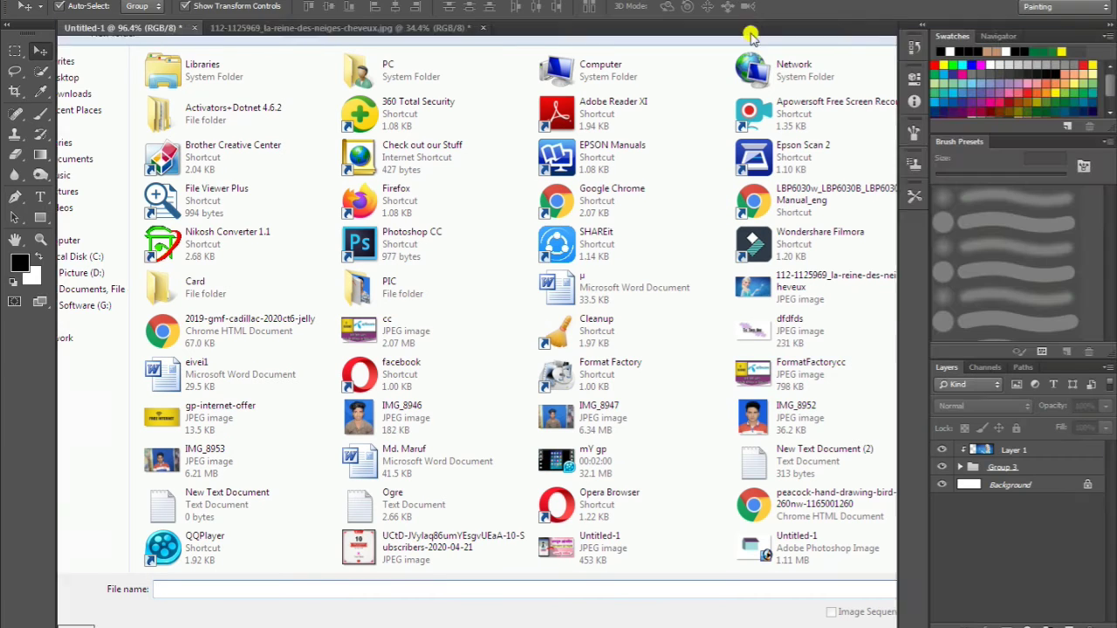
Copy the Frozen picture into the banner again and place its layer between the mosaic group and the Background
{"action": "left_click", "coordinate": [306, 27]}
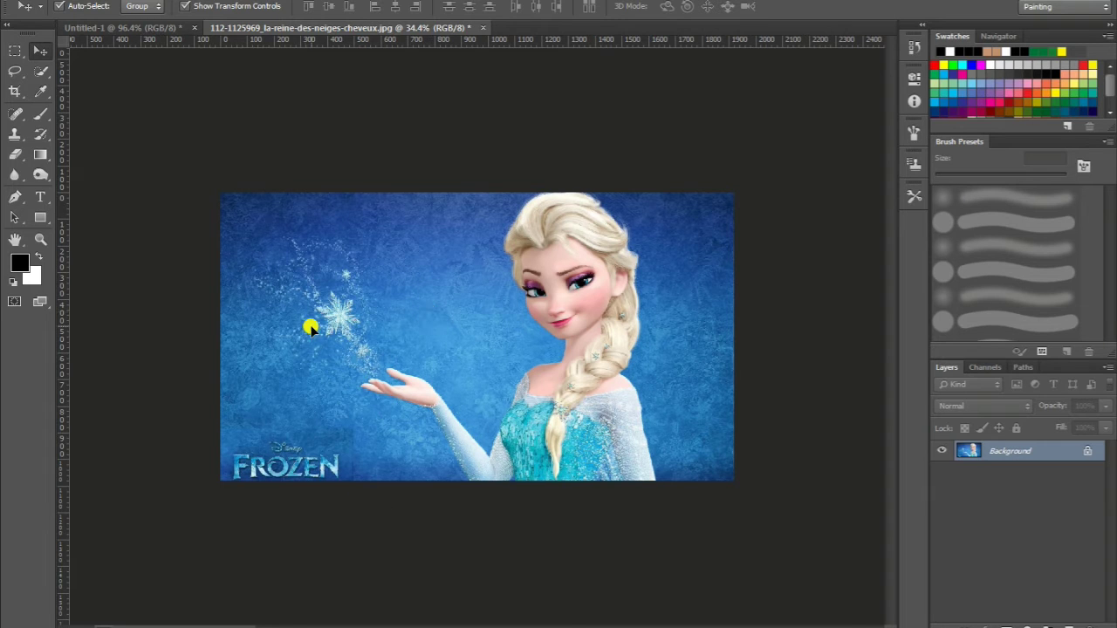
{"action": "left_click", "coordinate": [137, 28]}
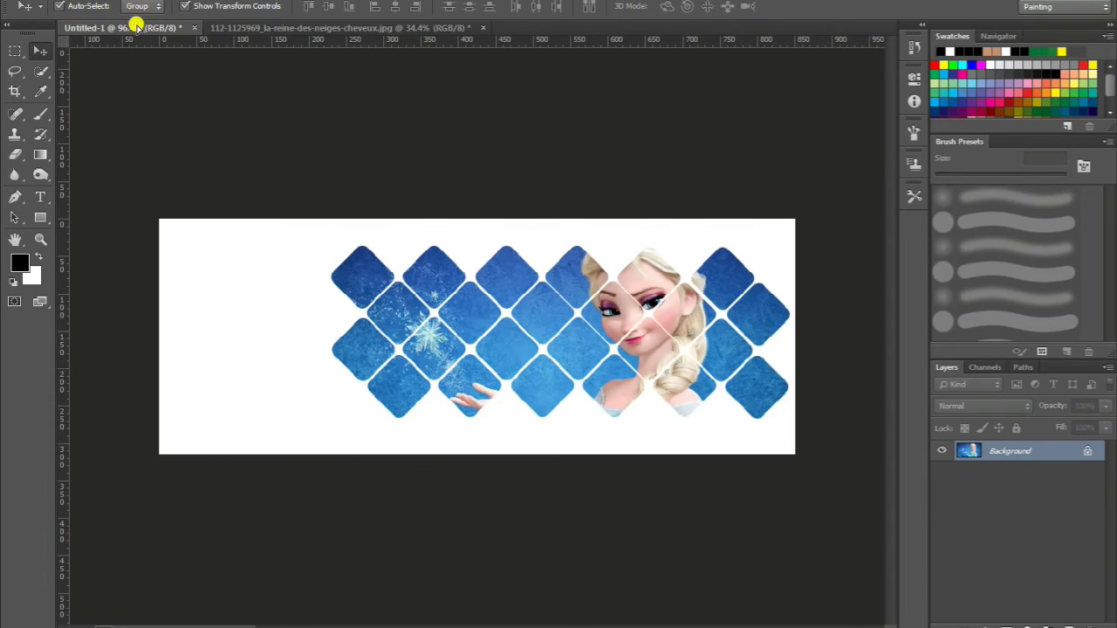
{"action": "left_click_drag", "start_coordinate": [152, 259], "coordinate": [150, 256]}
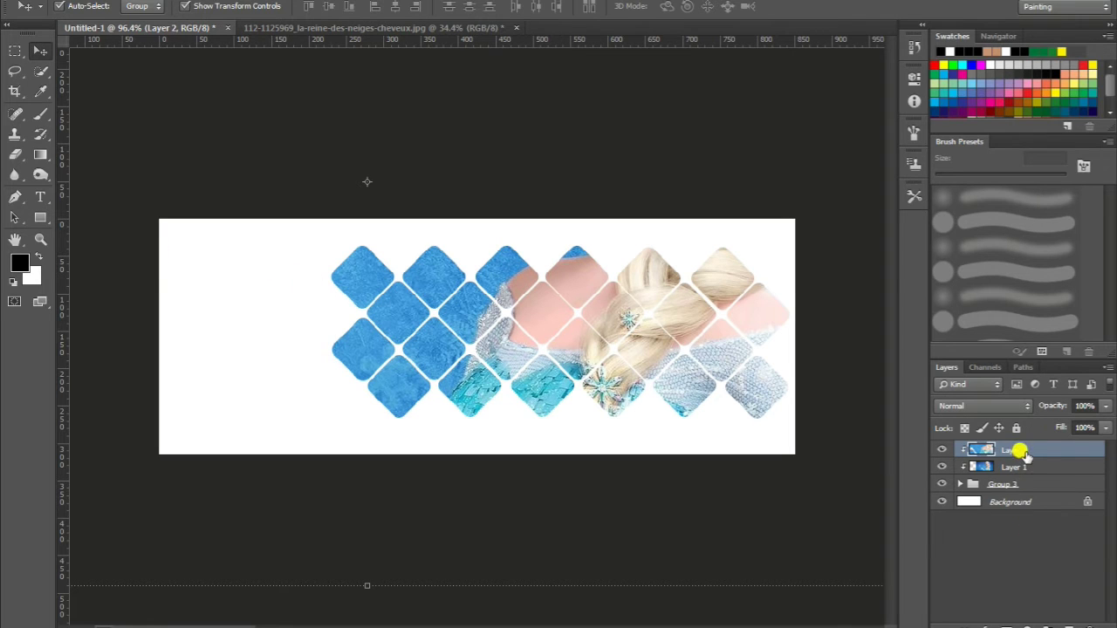
{"action": "left_click_drag", "start_coordinate": [1027, 449], "coordinate": [1030, 491]}
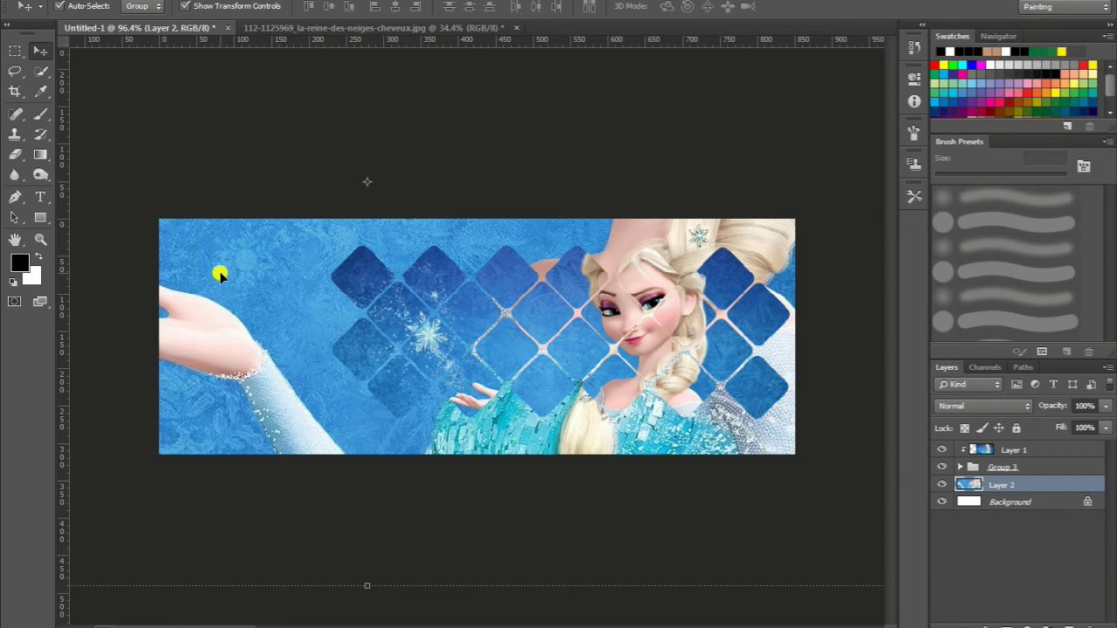
Move and scale down the Layer 2 picture until it just covers the whole banner behind the mosaic
{"action": "scroll", "coordinate": [229, 258], "scroll_direction": "down", "scroll_amount": 3}
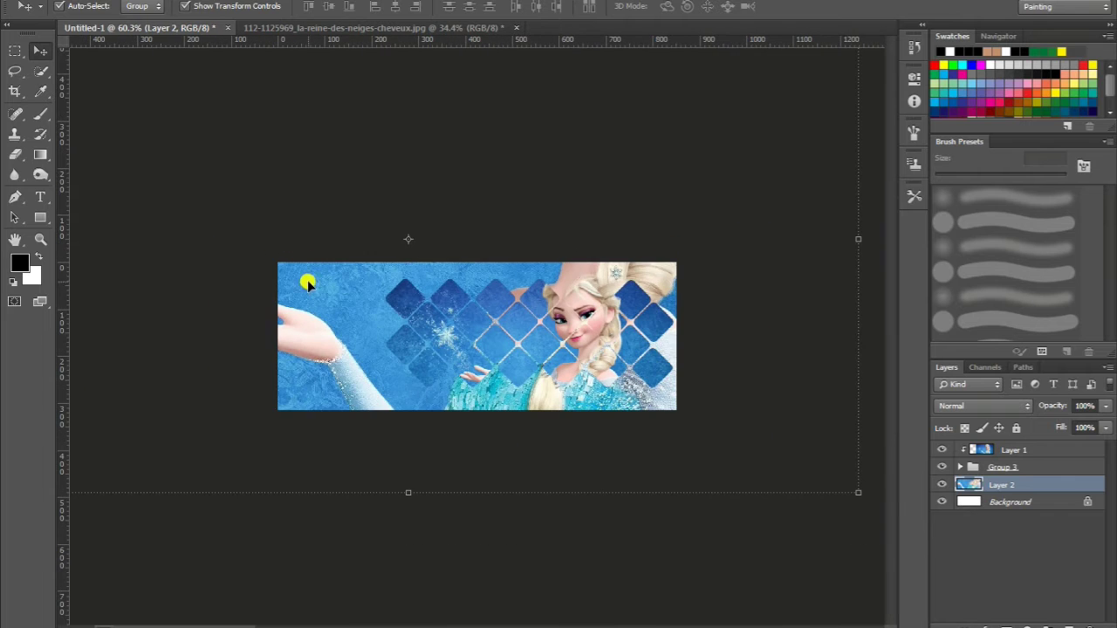
{"action": "left_click_drag", "start_coordinate": [307, 284], "coordinate": [345, 343]}
{"action": "left_click_drag", "start_coordinate": [317, 292], "coordinate": [343, 302]}
{"action": "left_click_drag", "start_coordinate": [297, 299], "coordinate": [314, 299]}
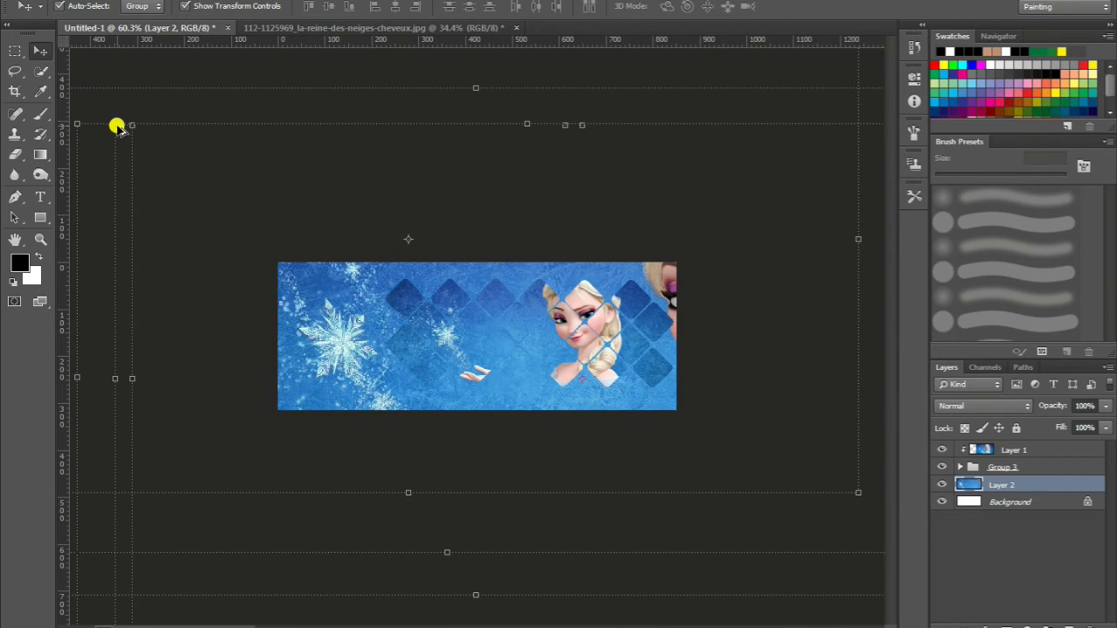
{"action": "left_click_drag", "start_coordinate": [123, 118], "coordinate": [318, 229]}
{"action": "left_click_drag", "start_coordinate": [339, 275], "coordinate": [243, 263]}
{"action": "key", "text": "Return"}
{"action": "left_click_drag", "start_coordinate": [730, 227], "coordinate": [683, 247]}
{"action": "left_click_drag", "start_coordinate": [334, 300], "coordinate": [334, 293]}
{"action": "key", "text": "Return"}
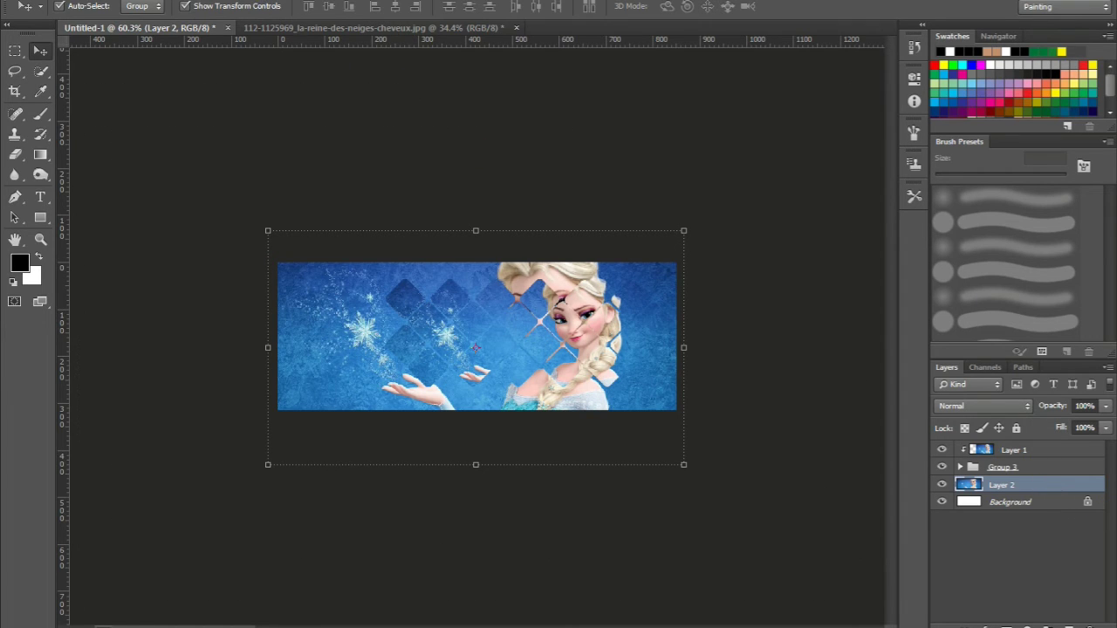
Apply a 15 px Field Blur to the Layer 2 background picture
{"action": "left_click", "coordinate": [253, 0]}
{"action": "mouse_move", "coordinate": [274, 169]}
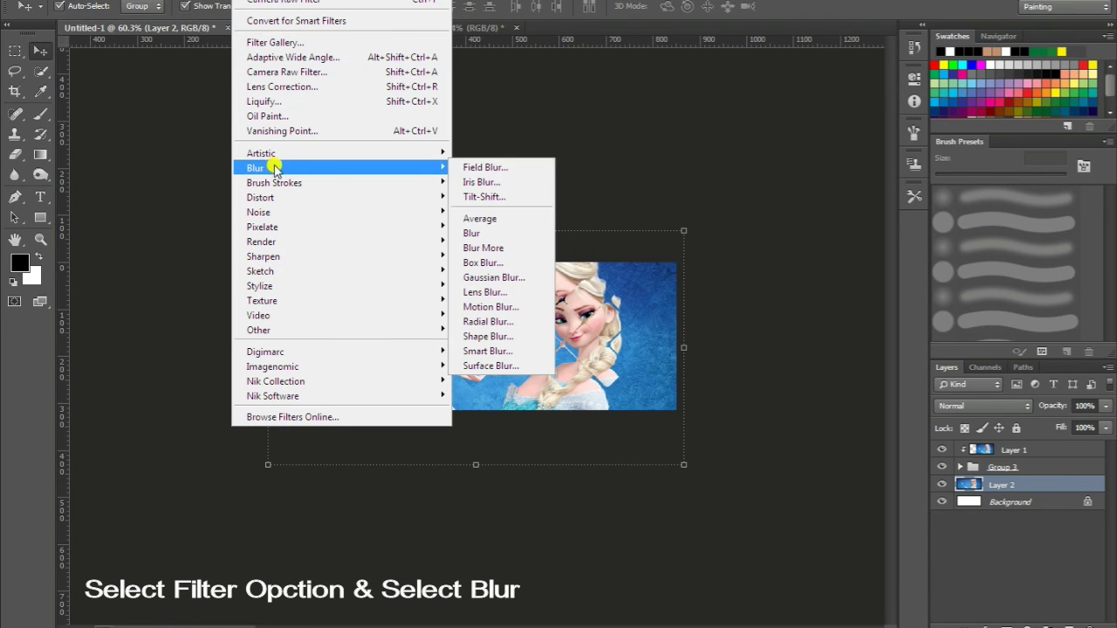
{"action": "left_click", "coordinate": [506, 167]}
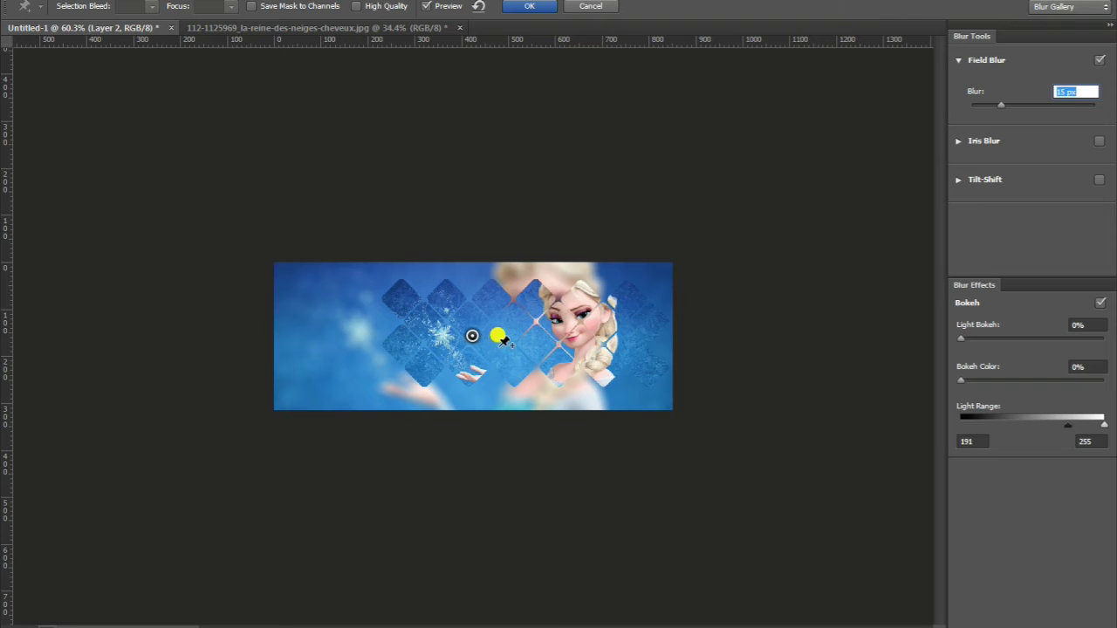
{"action": "left_click", "coordinate": [523, 7]}
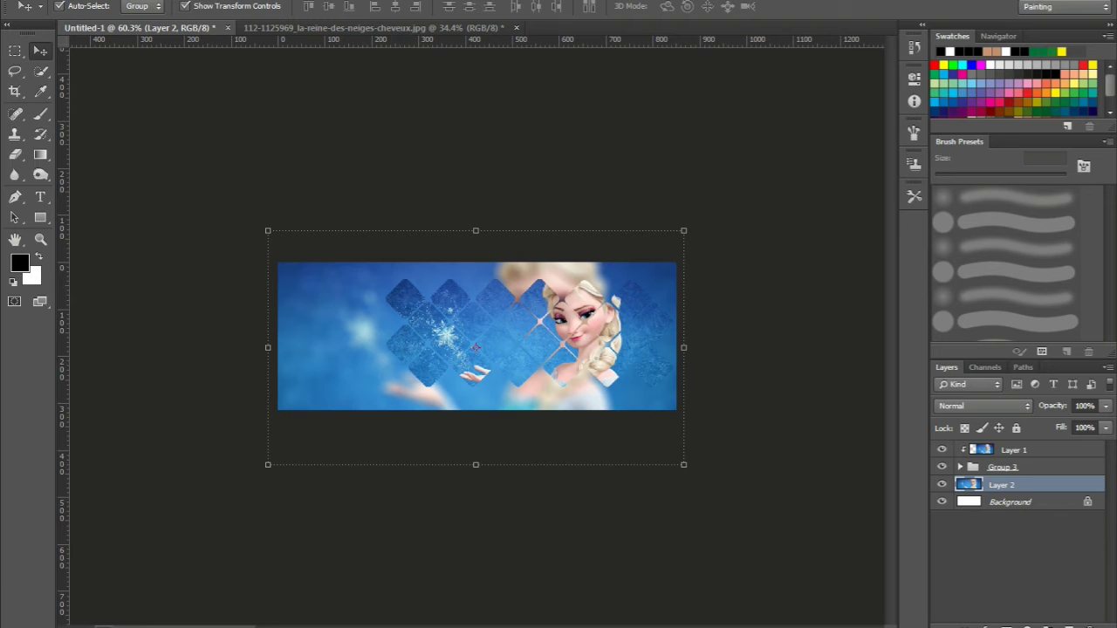
Open the Camera Raw Filter for Layer 2 and set Temperature to +8, Tint to -37 and Saturation to +39
{"action": "left_click", "coordinate": [249, 0]}
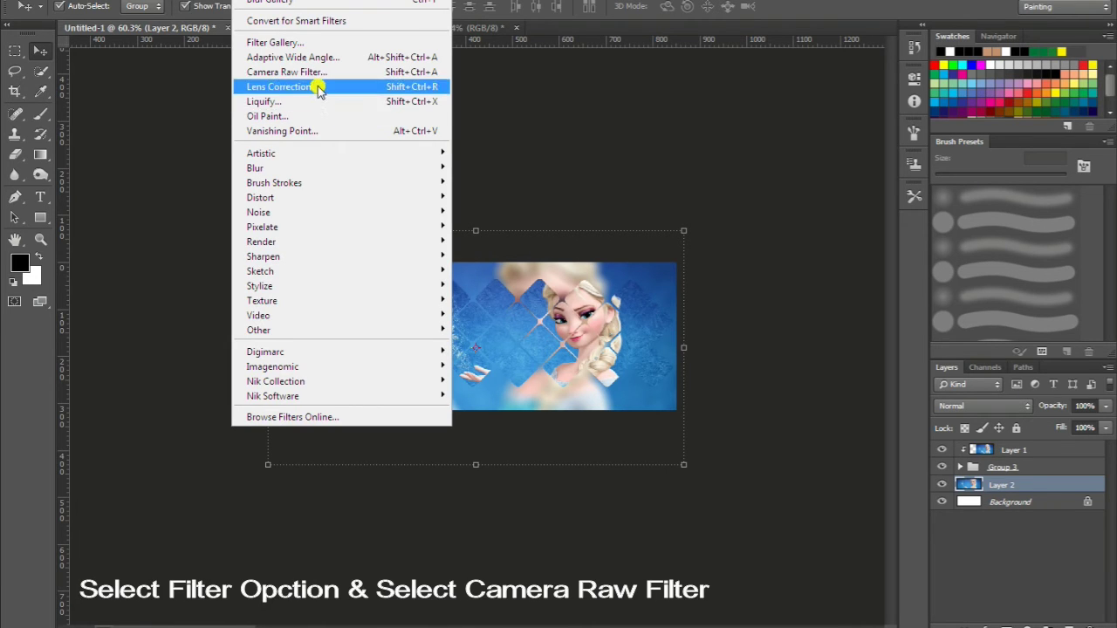
{"action": "left_click", "coordinate": [365, 75]}
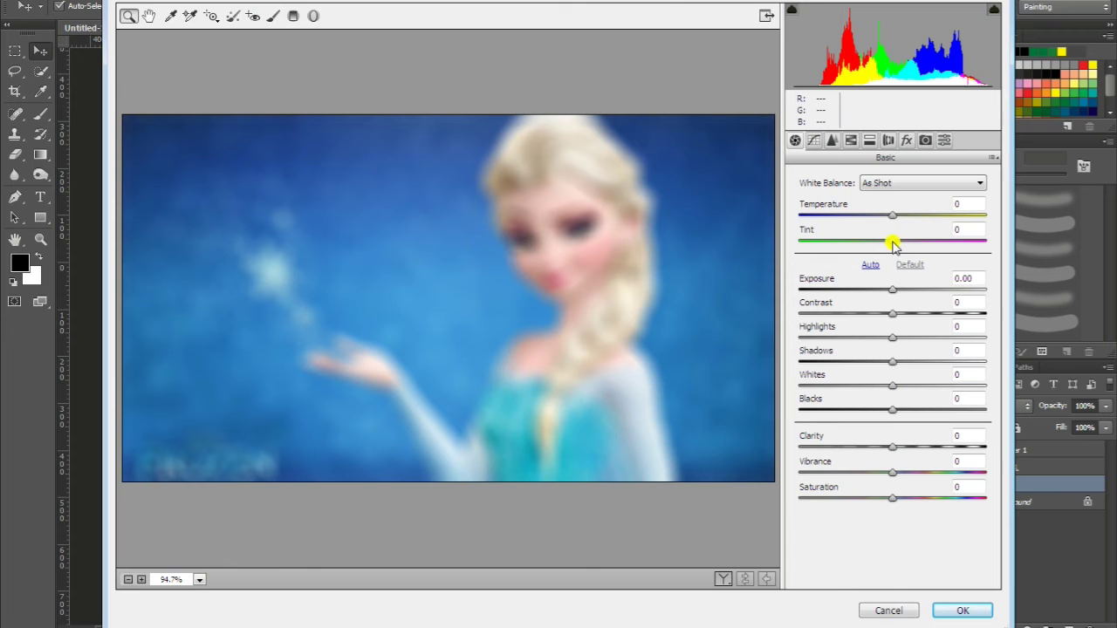
{"action": "left_click_drag", "start_coordinate": [886, 218], "coordinate": [860, 247]}
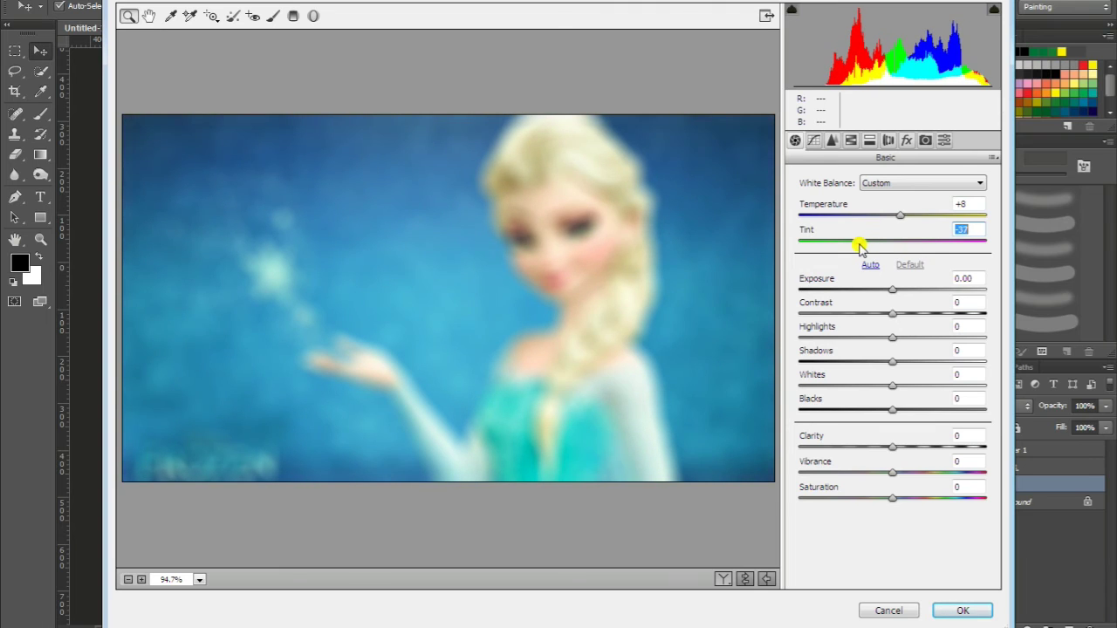
{"action": "left_click_drag", "start_coordinate": [899, 500], "coordinate": [930, 502]}
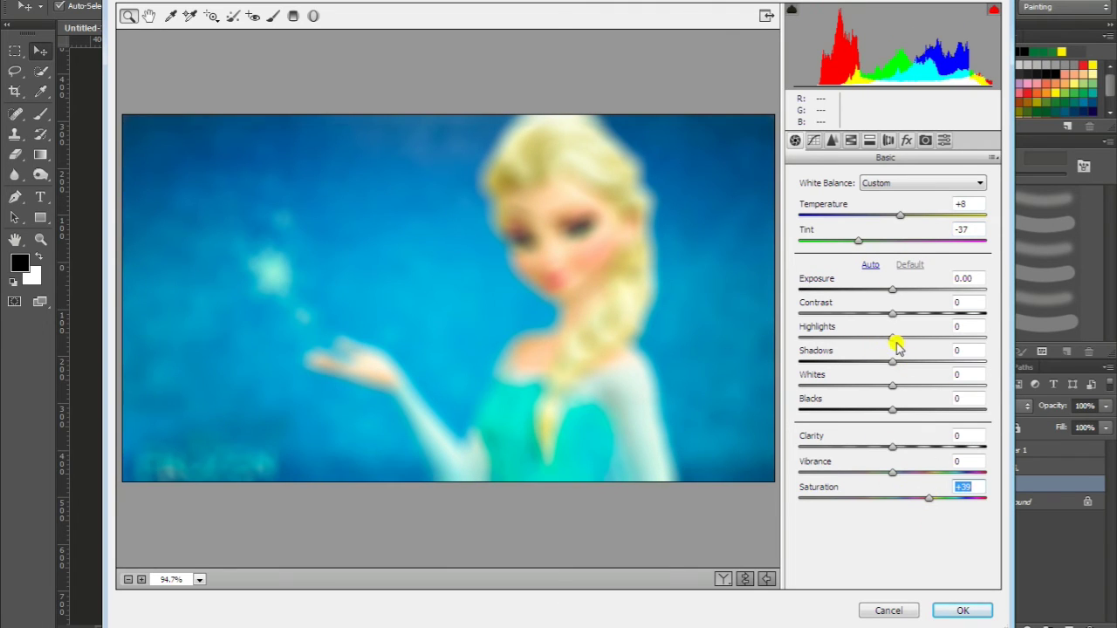
Set Shadows to -100, Whites -83, Blacks -31, Highlights +74 and Contrast +48, and apply the Camera Raw Filter to Layer 2
{"action": "left_click_drag", "start_coordinate": [896, 363], "coordinate": [792, 366]}
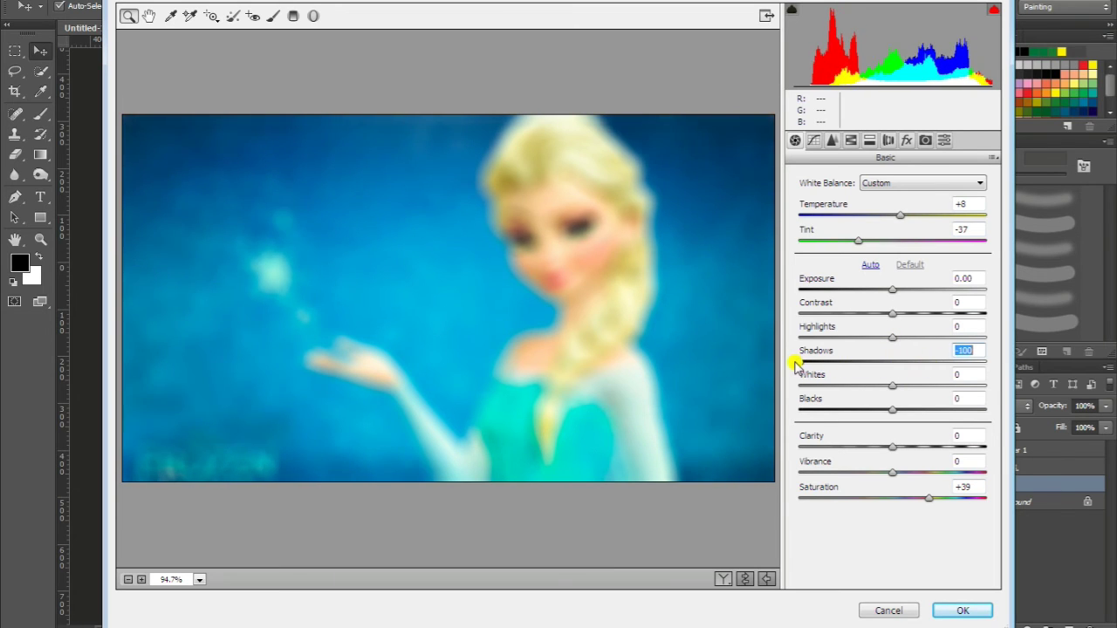
{"action": "left_click_drag", "start_coordinate": [886, 388], "coordinate": [816, 390]}
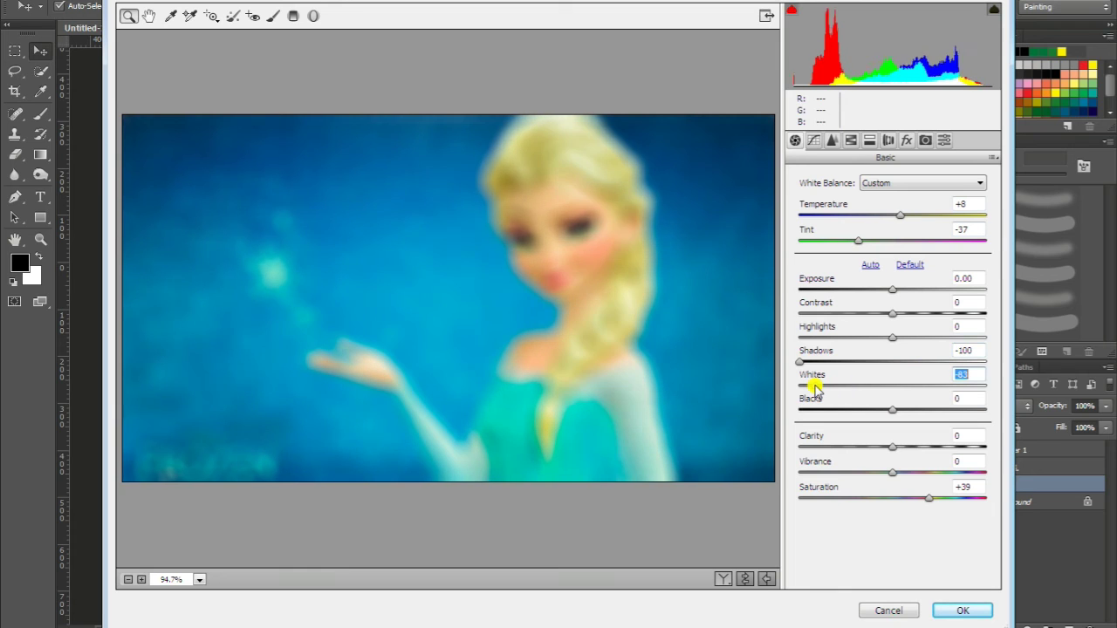
{"action": "left_click_drag", "start_coordinate": [894, 411], "coordinate": [864, 415]}
{"action": "left_click_drag", "start_coordinate": [892, 341], "coordinate": [962, 346]}
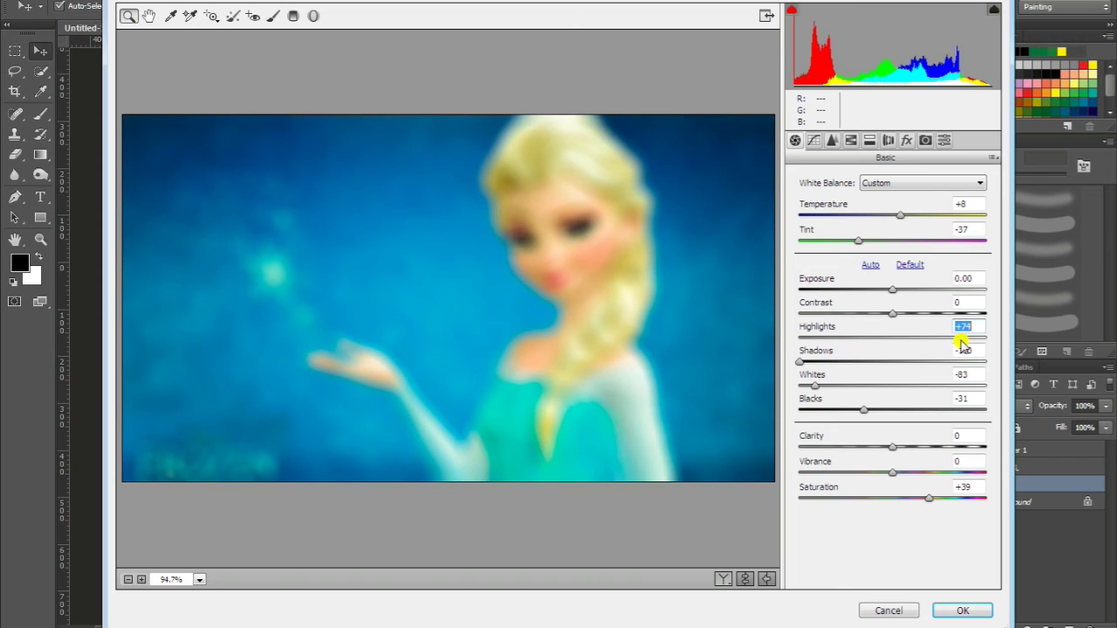
{"action": "left_click_drag", "start_coordinate": [894, 315], "coordinate": [938, 314]}
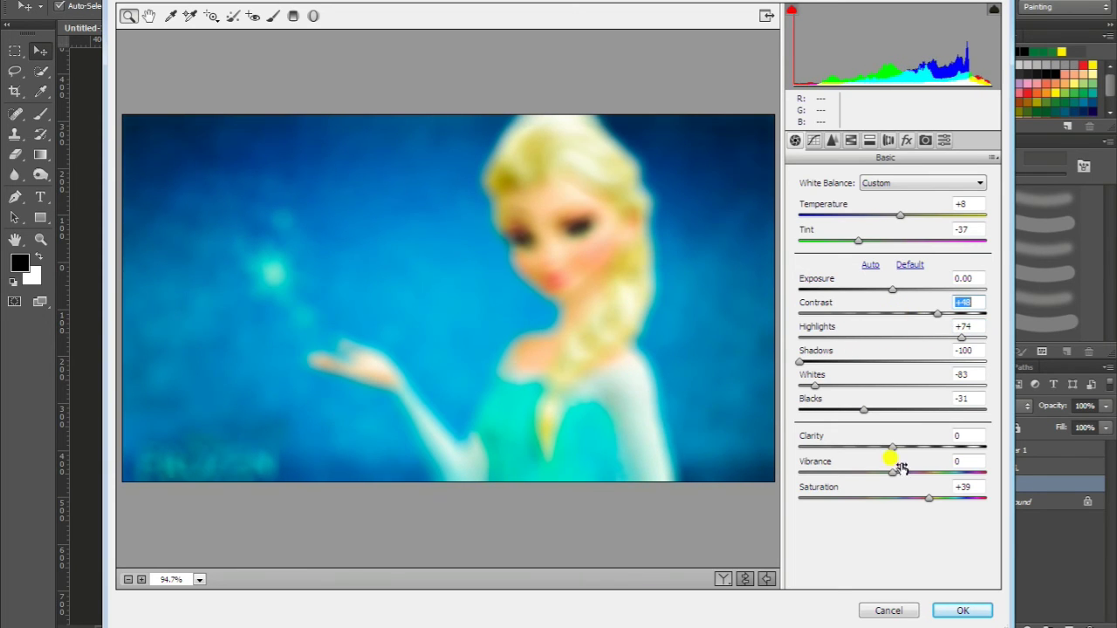
{"action": "left_click", "coordinate": [960, 610]}
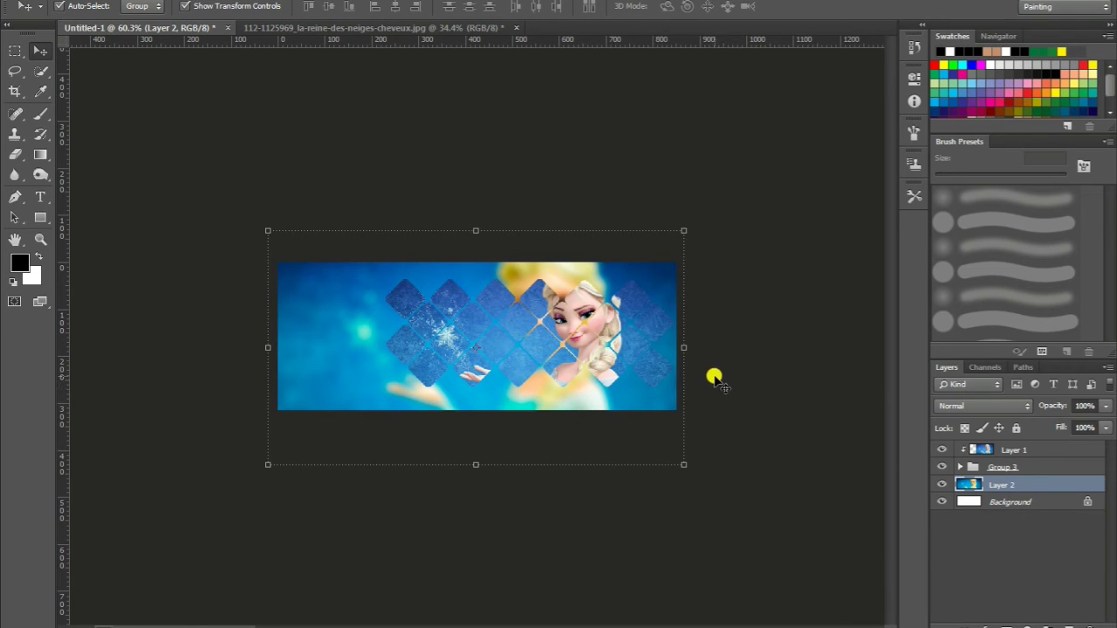
Darken Layer 2 with Levels, using input black 63 and midtone 0.69 and slightly lowering the output white level
{"action": "key", "text": "ctrl+l"}
{"action": "left_click_drag", "start_coordinate": [700, 281], "coordinate": [721, 287]}
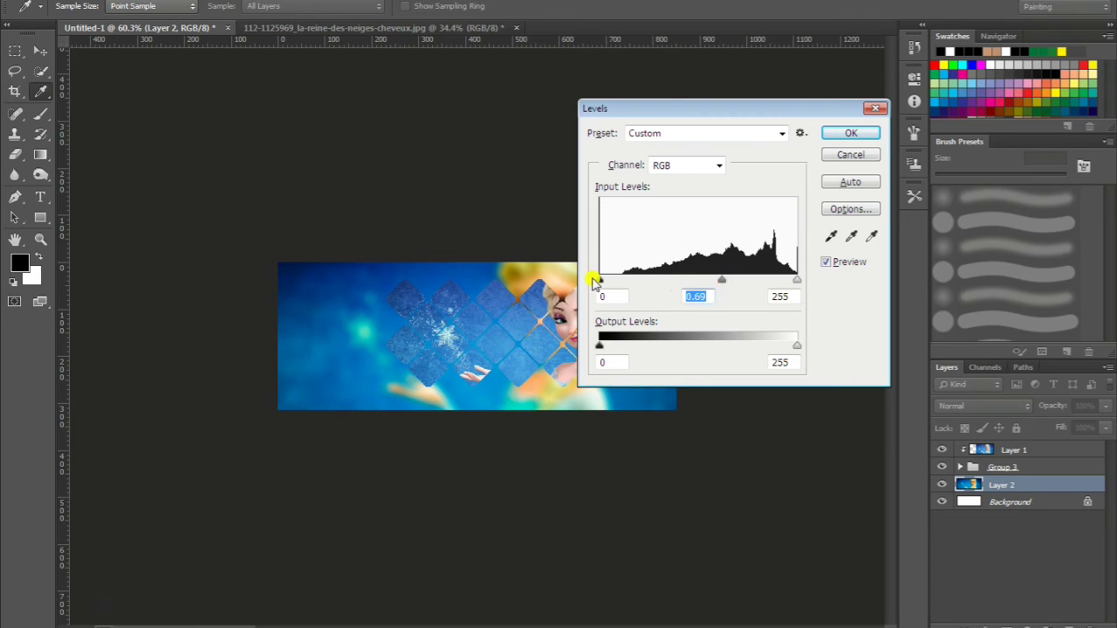
{"action": "left_click_drag", "start_coordinate": [600, 281], "coordinate": [647, 288]}
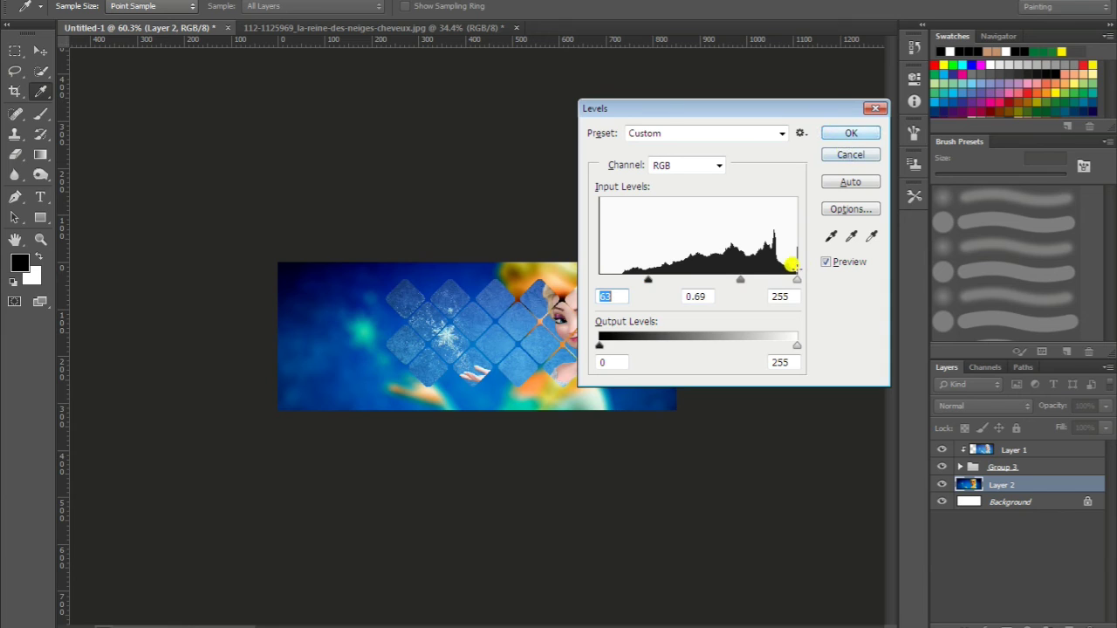
{"action": "left_click_drag", "start_coordinate": [796, 279], "coordinate": [827, 293]}
{"action": "mouse_move", "coordinate": [604, 346]}
{"action": "left_mouse_down"}
{"action": "mouse_move", "coordinate": [617, 341]}
{"action": "mouse_move", "coordinate": [589, 346]}
{"action": "left_mouse_up"}
{"action": "mouse_move", "coordinate": [795, 347]}
{"action": "left_mouse_down"}
{"action": "mouse_move", "coordinate": [750, 347]}
{"action": "mouse_move", "coordinate": [773, 352]}
{"action": "left_mouse_up"}
{"action": "key", "text": "Return"}
{"action": "key", "text": "v"}
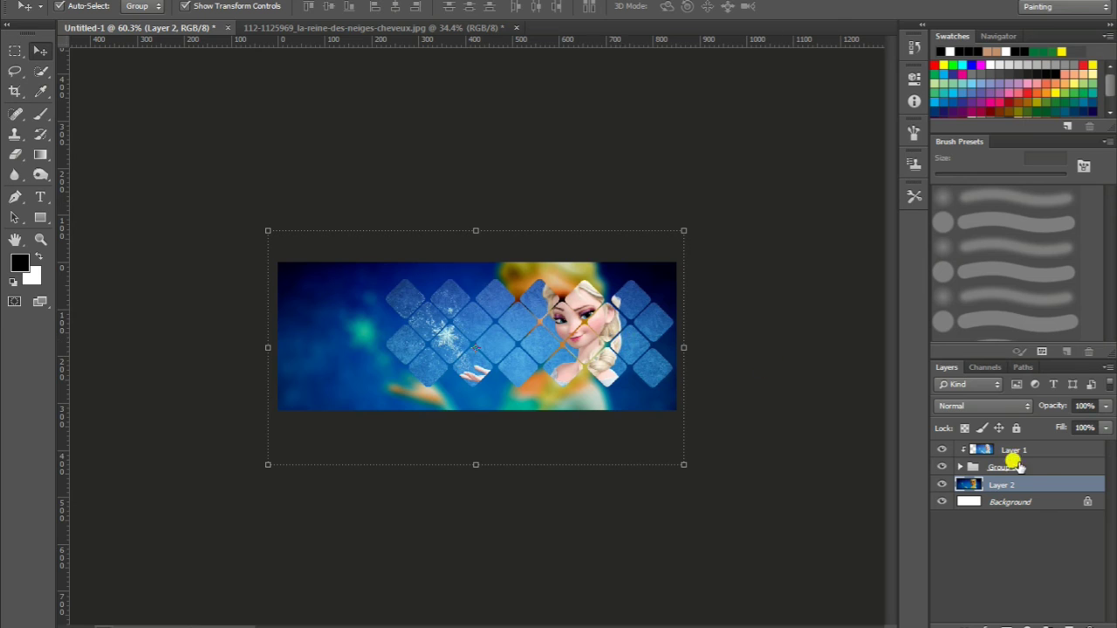
Adjust the Levels of Layer 1 to input black 12, midtone 1.22 and white 253
{"action": "left_click", "coordinate": [1045, 450]}
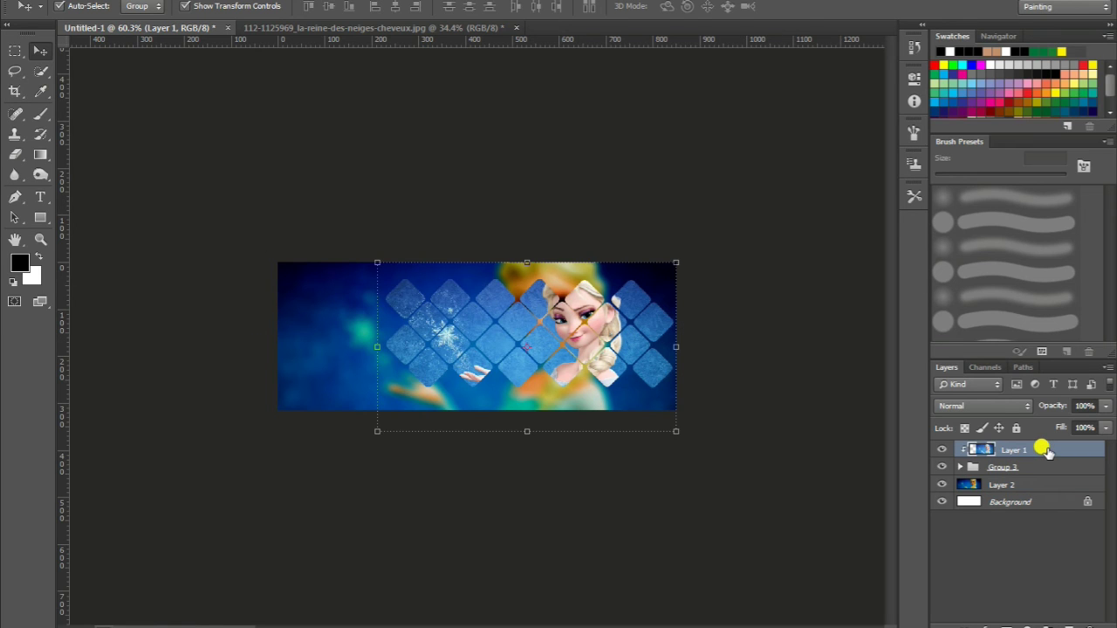
{"action": "key", "text": "ctrl+l"}
{"action": "mouse_move", "coordinate": [793, 281]}
{"action": "left_mouse_down"}
{"action": "mouse_move", "coordinate": [760, 279]}
{"action": "mouse_move", "coordinate": [796, 279]}
{"action": "left_mouse_up"}
{"action": "left_click_drag", "start_coordinate": [778, 110], "coordinate": [875, 105]}
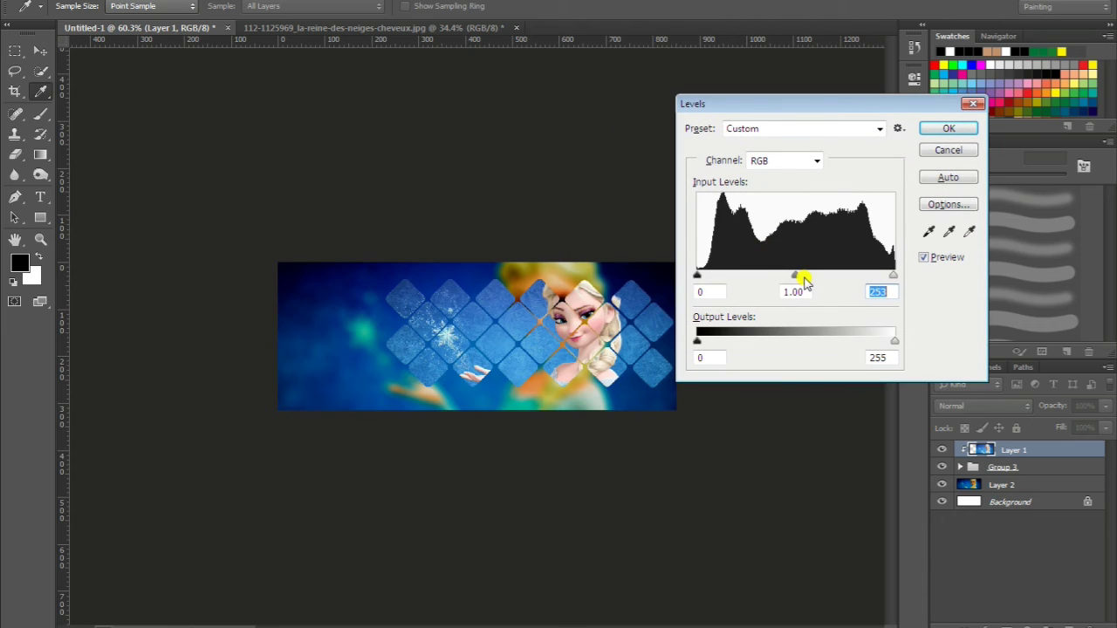
{"action": "left_click_drag", "start_coordinate": [788, 280], "coordinate": [781, 279]}
{"action": "left_click_drag", "start_coordinate": [700, 277], "coordinate": [707, 277]}
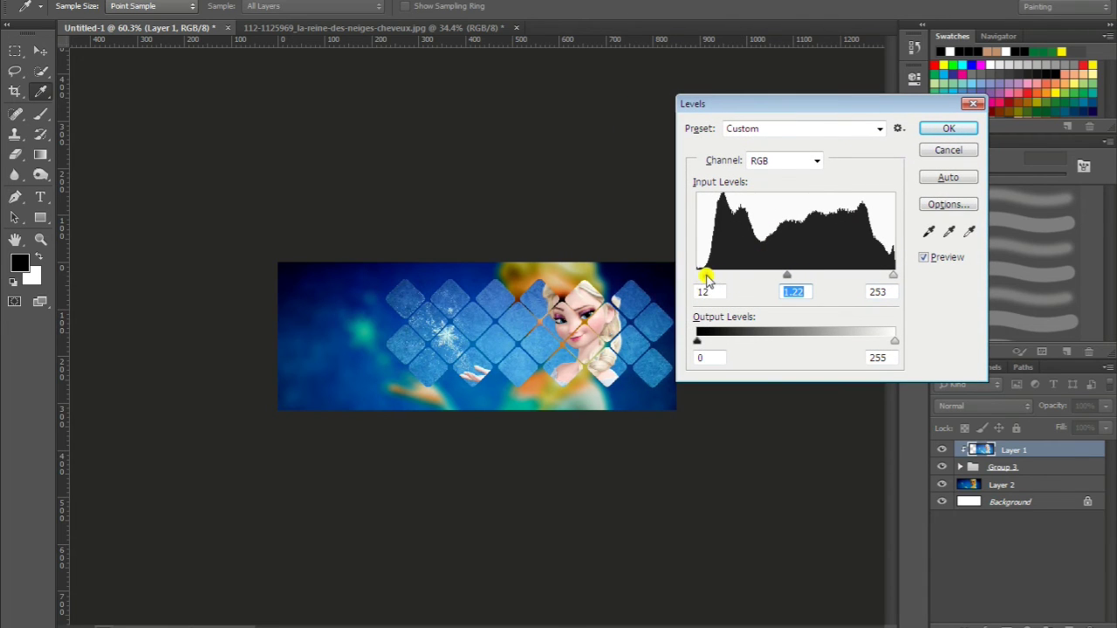
{"action": "left_click", "coordinate": [953, 128]}
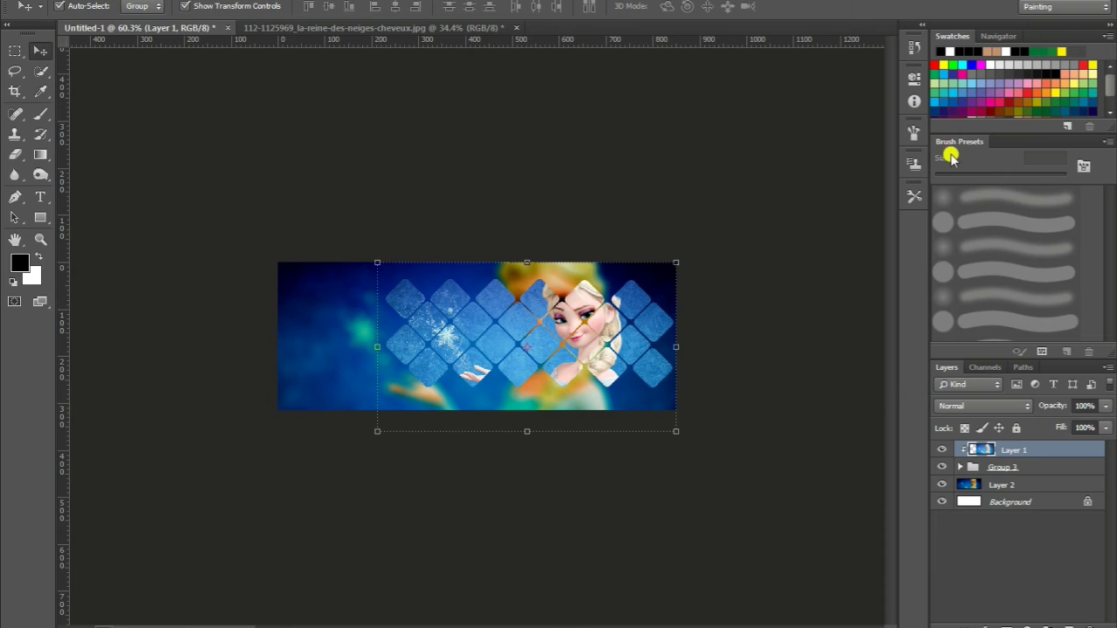
Add a Drop Shadow to Group 3 with 89% opacity, 2 px distance, 23% spread and 27 px size
{"action": "left_click", "coordinate": [1076, 465]}
{"action": "right_click", "coordinate": [1076, 465]}
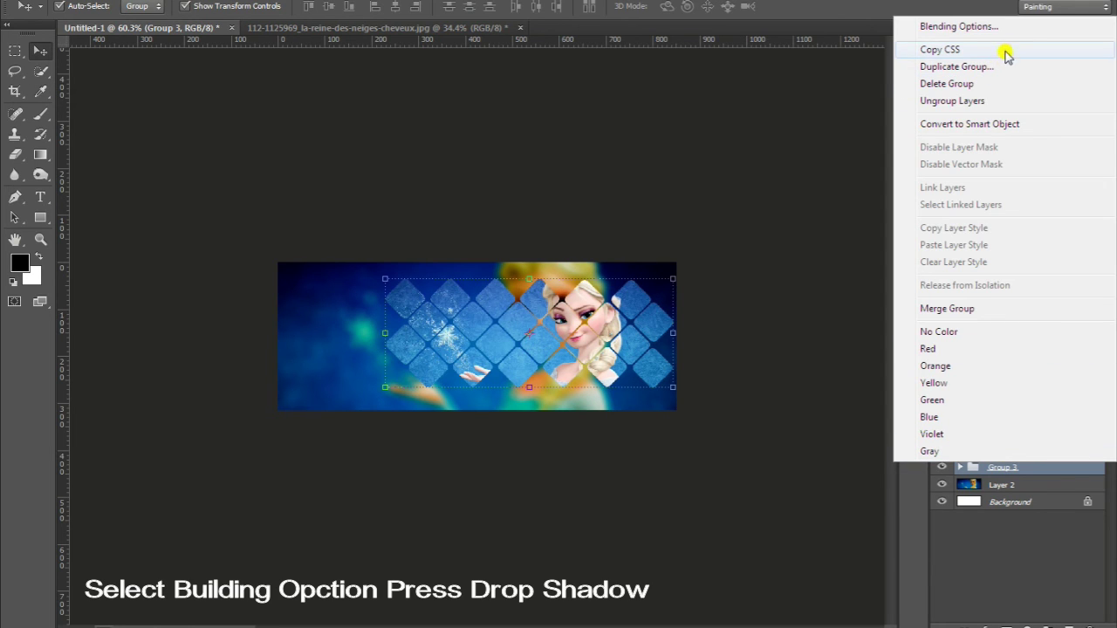
{"action": "left_click", "coordinate": [995, 26]}
{"action": "left_click_drag", "start_coordinate": [354, 109], "coordinate": [1052, 72]}
{"action": "left_click", "coordinate": [755, 327]}
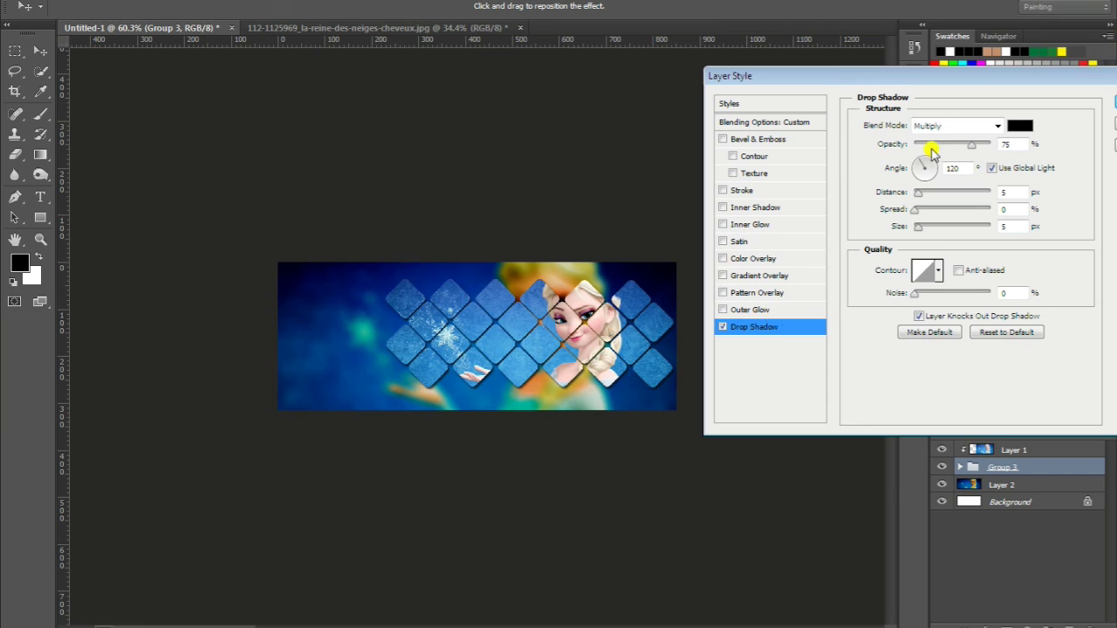
{"action": "mouse_move", "coordinate": [974, 149]}
{"action": "left_mouse_down"}
{"action": "mouse_move", "coordinate": [942, 147]}
{"action": "mouse_move", "coordinate": [993, 147]}
{"action": "left_mouse_up"}
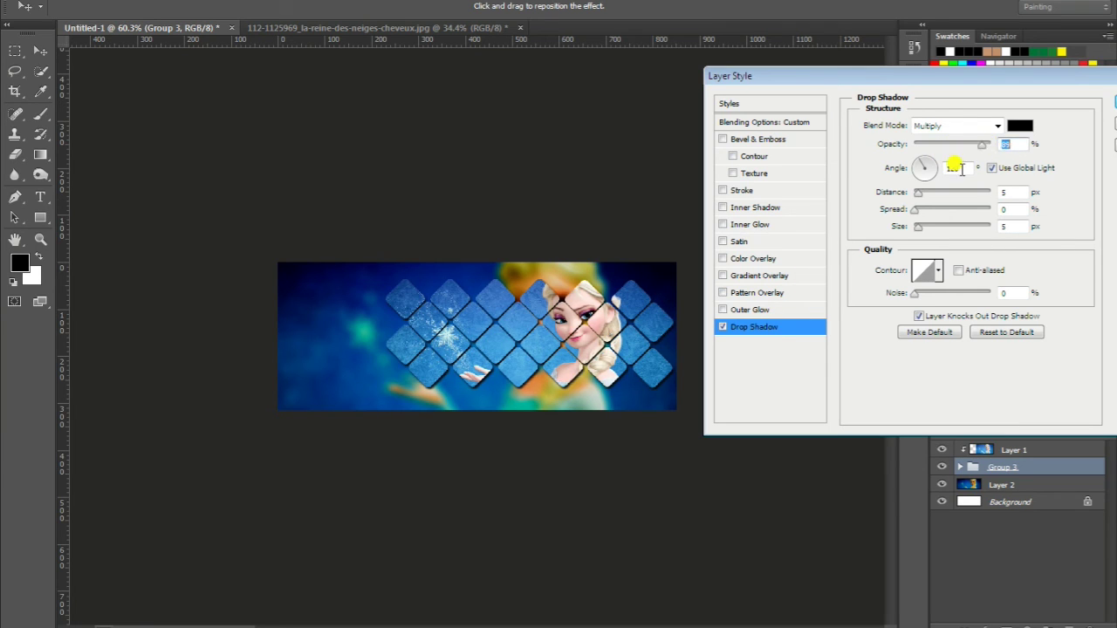
{"action": "left_click_drag", "start_coordinate": [918, 192], "coordinate": [932, 227]}
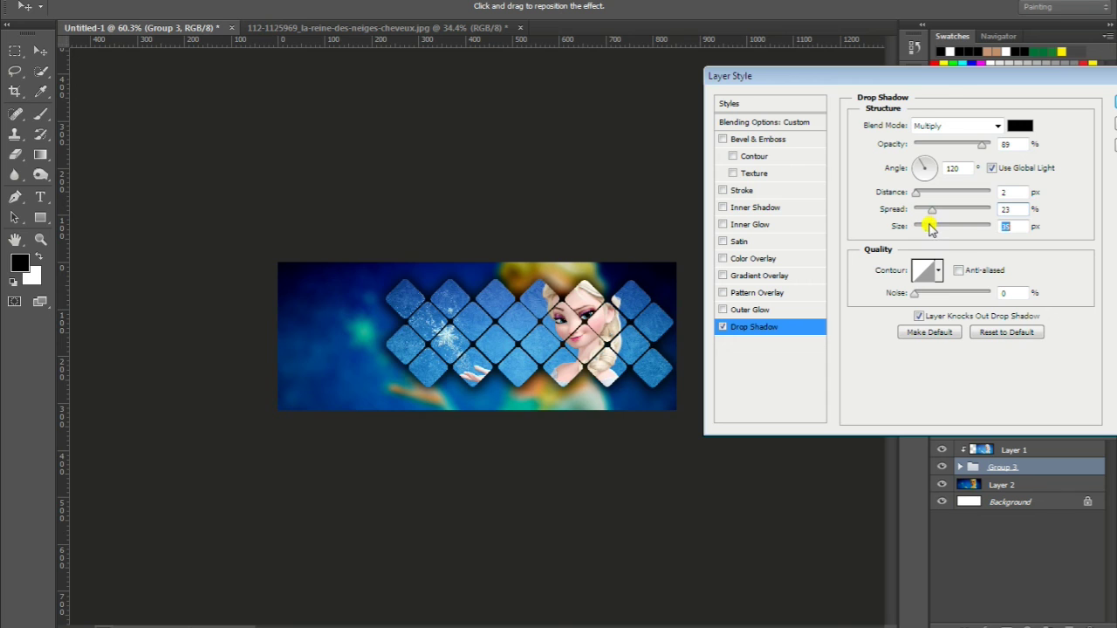
{"action": "left_click_drag", "start_coordinate": [930, 225], "coordinate": [927, 224]}
Add a Bevel & Emboss effect with default settings to Group 3 and apply the layer style
{"action": "left_click_drag", "start_coordinate": [1024, 81], "coordinate": [796, 223]}
{"action": "left_click_drag", "start_coordinate": [611, 223], "coordinate": [764, 185]}
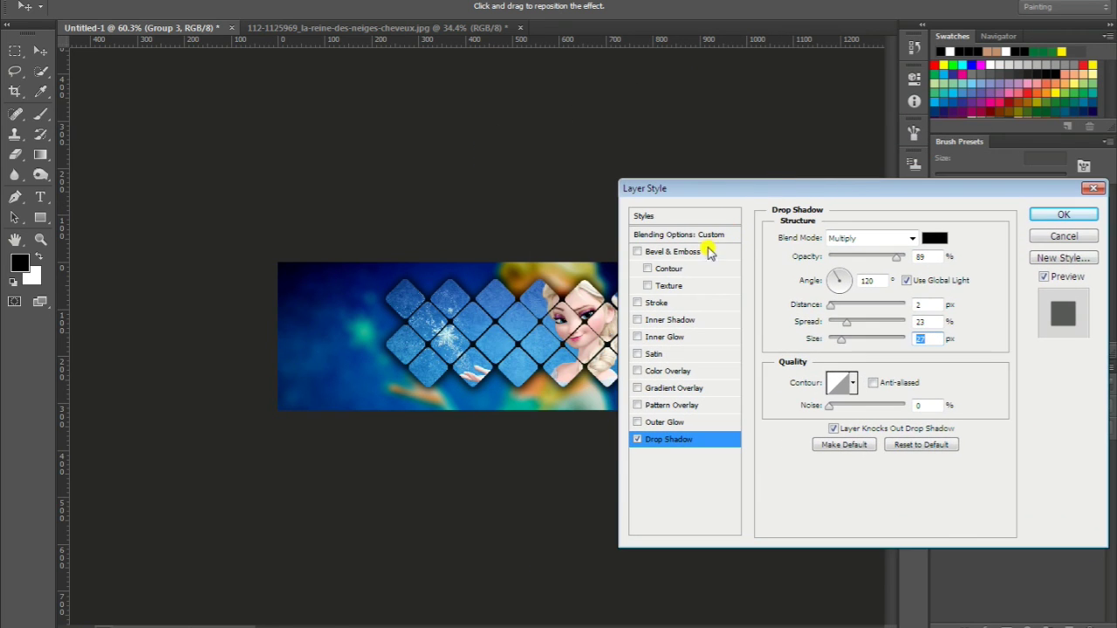
{"action": "left_click", "coordinate": [638, 252]}
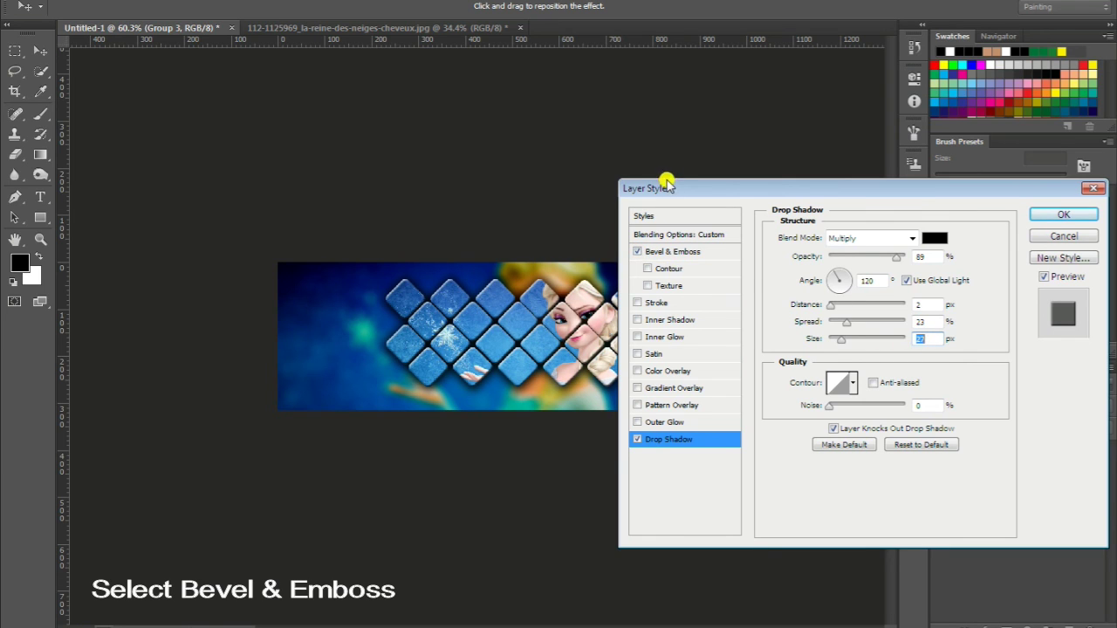
{"action": "left_click_drag", "start_coordinate": [669, 184], "coordinate": [772, 135]}
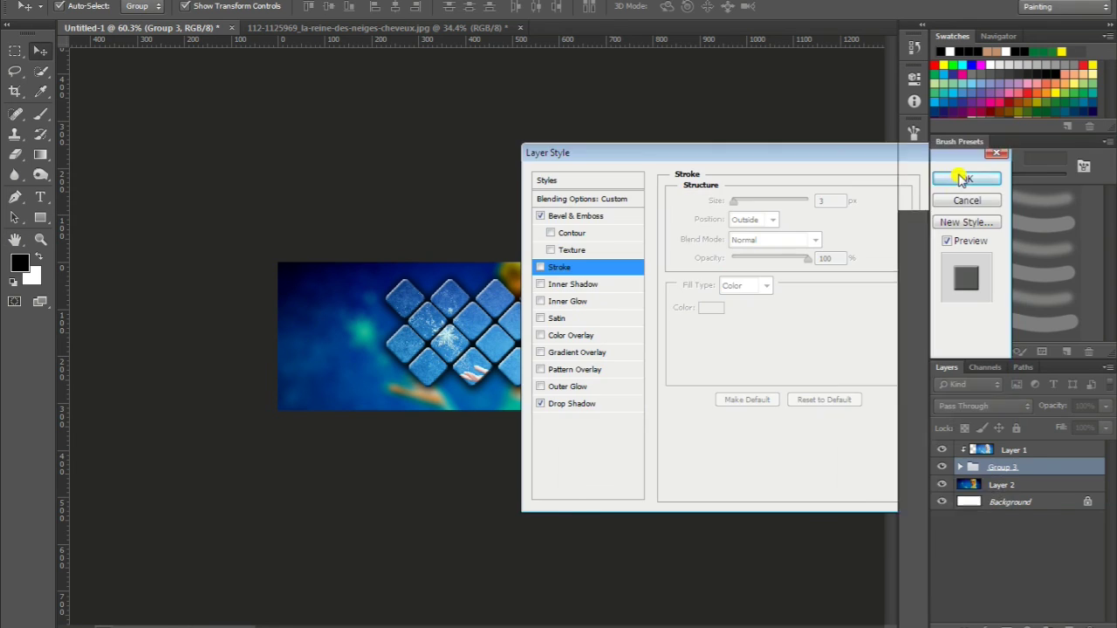
{"action": "left_click", "coordinate": [957, 175]}
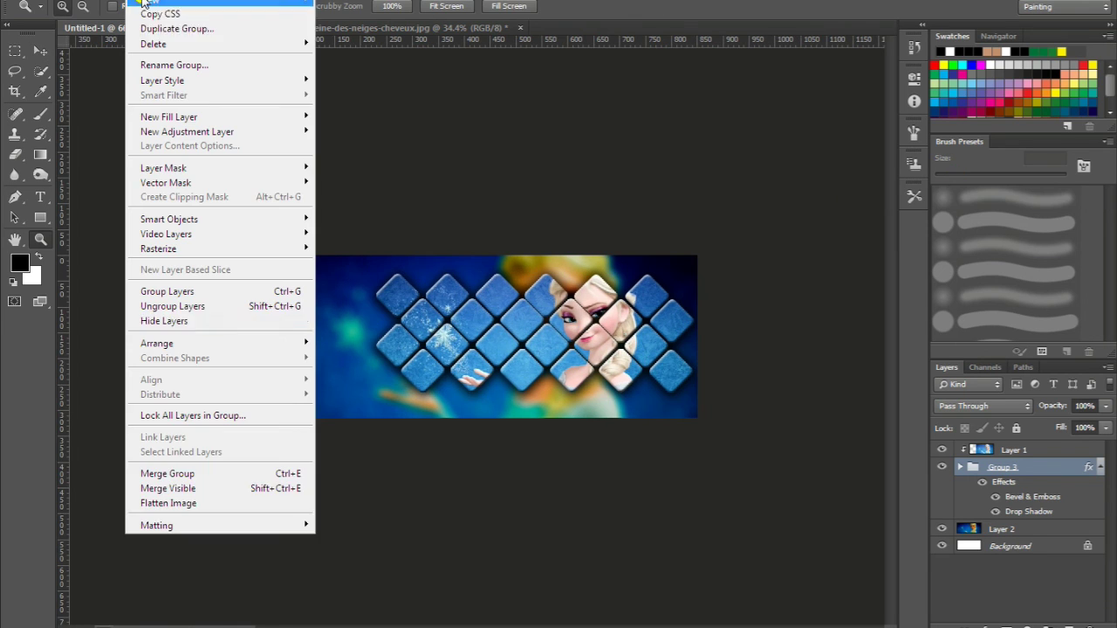
Flatten the banner image and save it to the Desktop as a JPEG named Cover Photo
{"action": "left_click", "coordinate": [231, 503]}
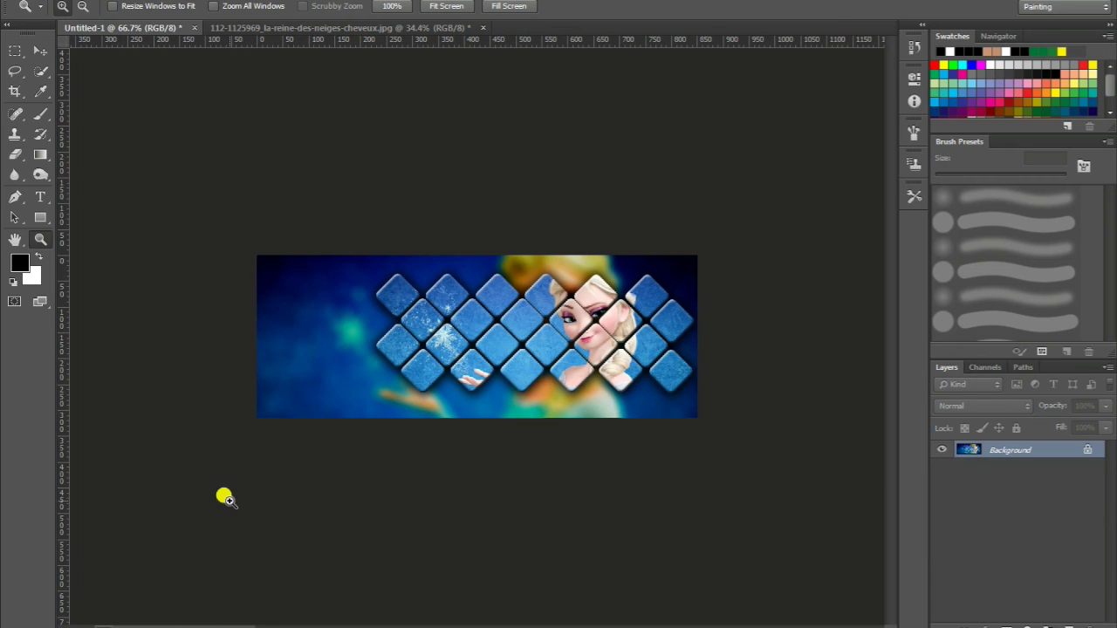
{"action": "left_click", "coordinate": [550, 317], "text": "alt"}
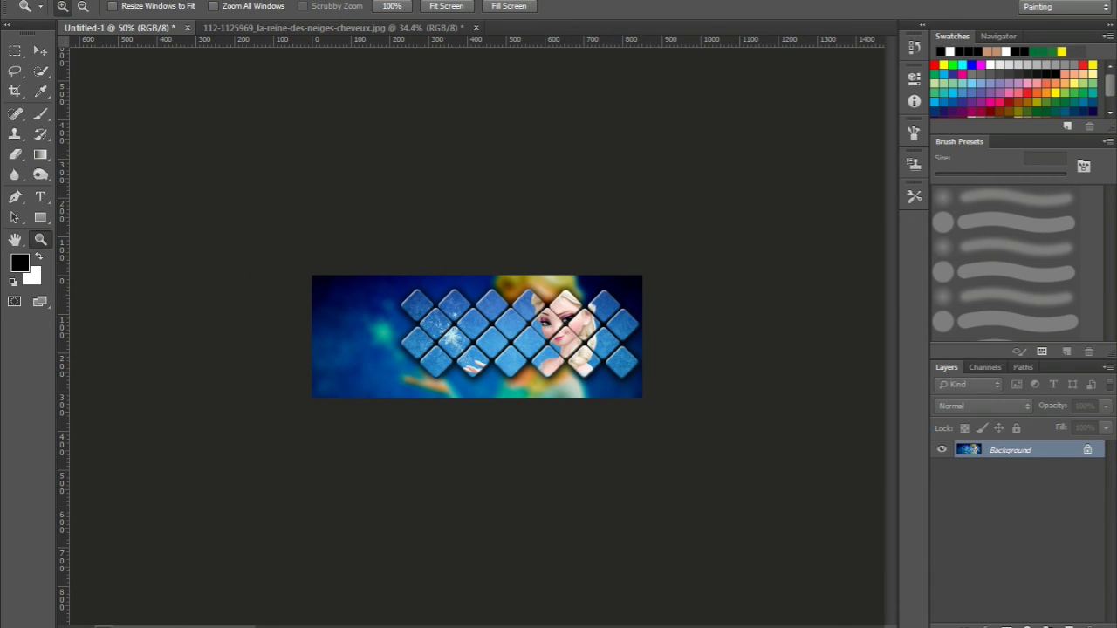
{"action": "left_click", "coordinate": [27, 3]}
{"action": "left_click", "coordinate": [39, 108]}
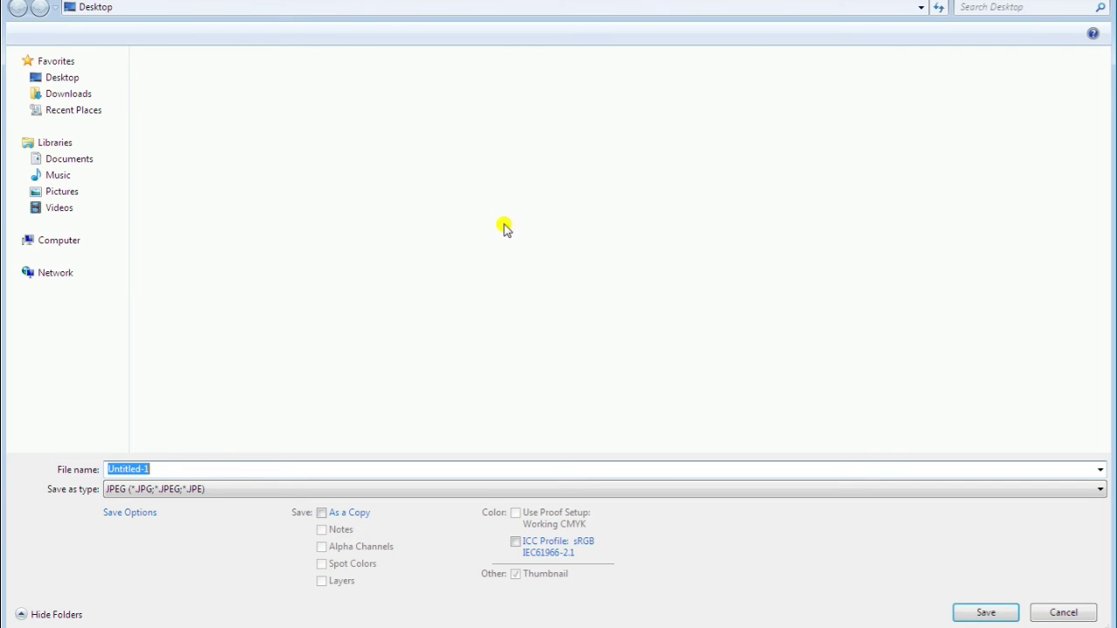
{"action": "left_click", "coordinate": [42, 77]}
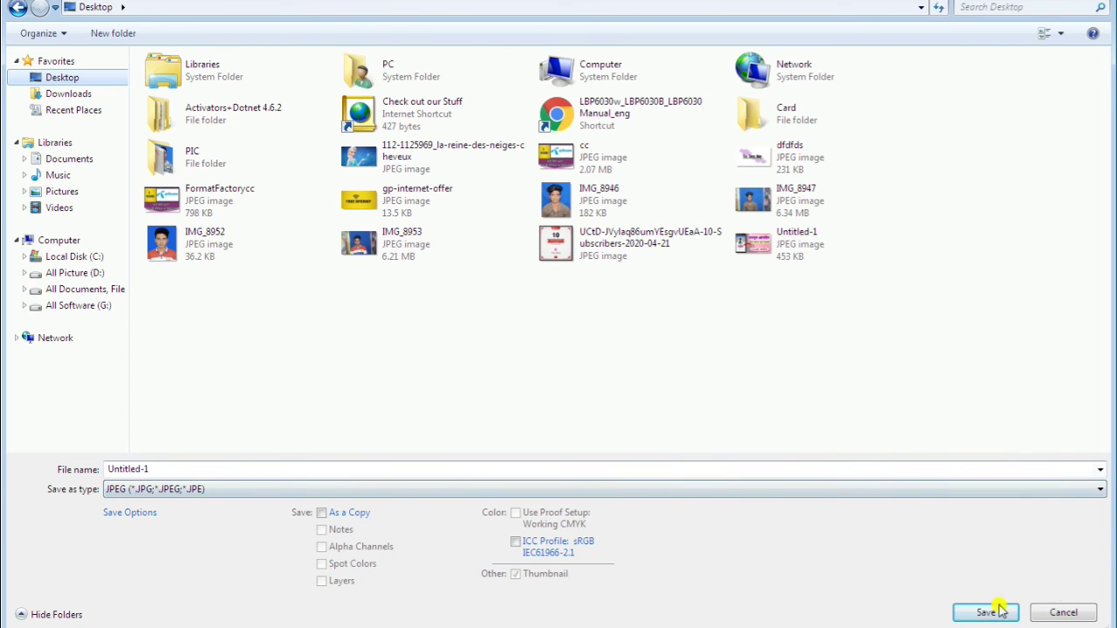
{"action": "left_click", "coordinate": [498, 465]}
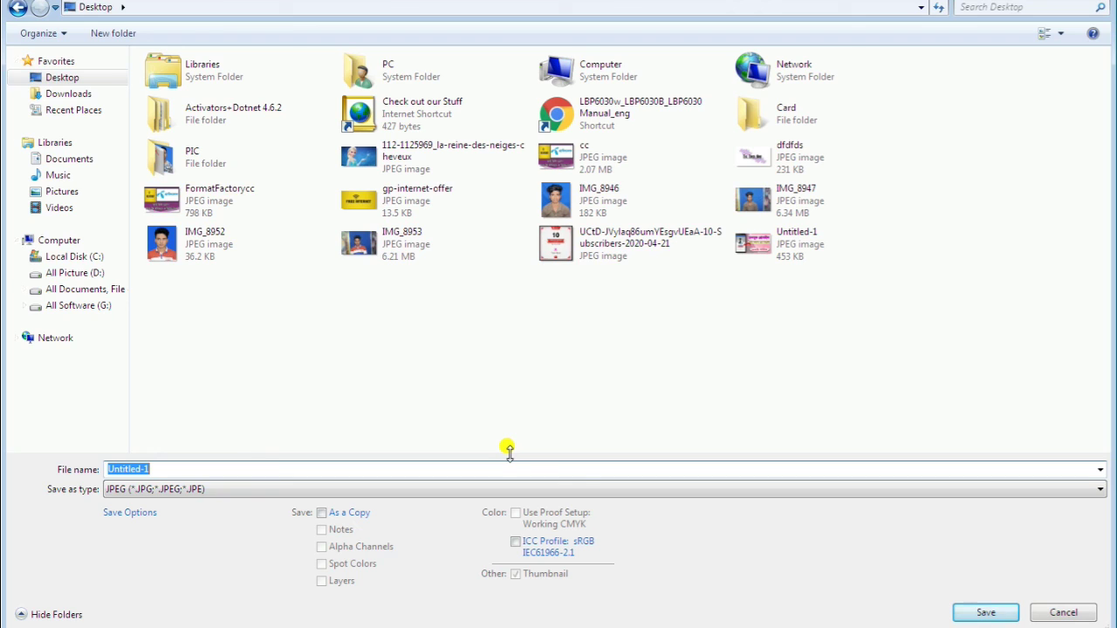
{"action": "type", "text": "Co"}
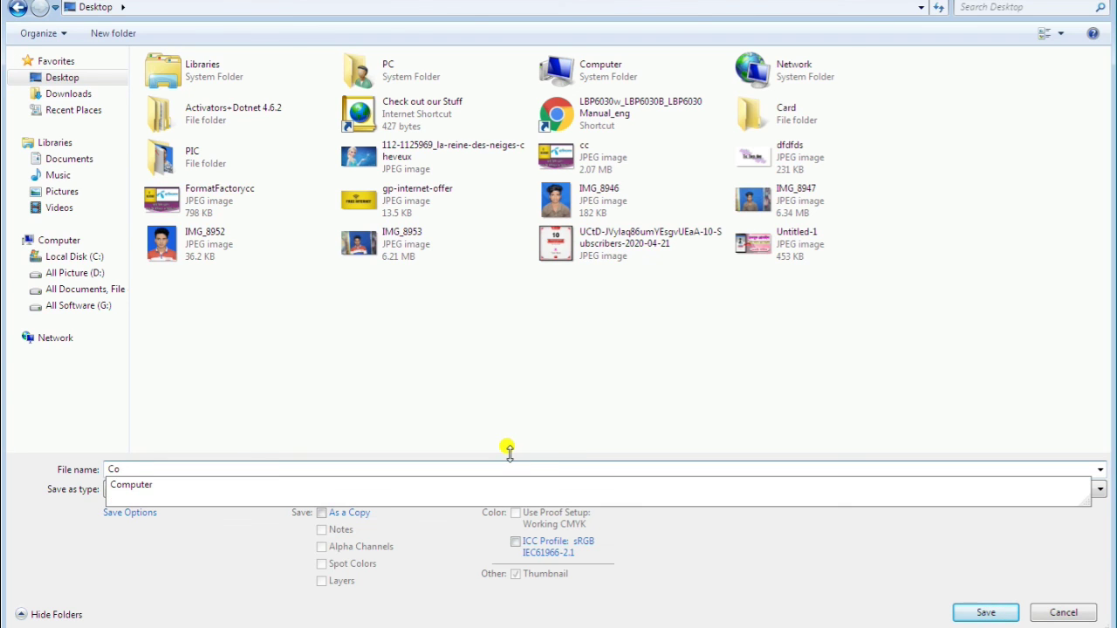
{"action": "type", "text": "ver Photo"}
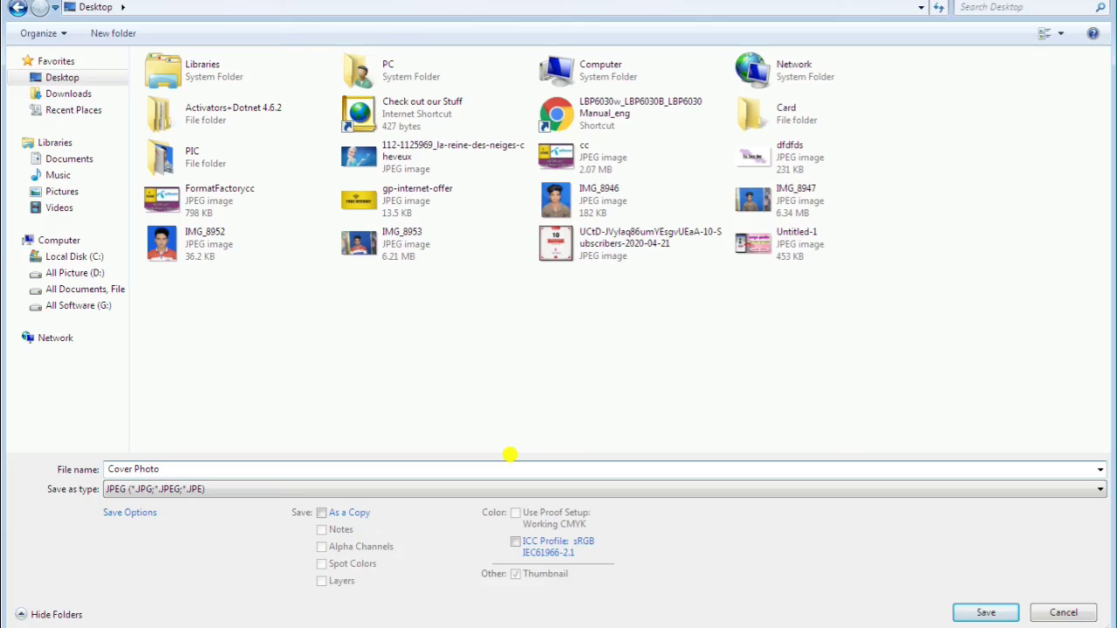
{"action": "key", "text": "Return"}
{"action": "key", "text": "Return"}
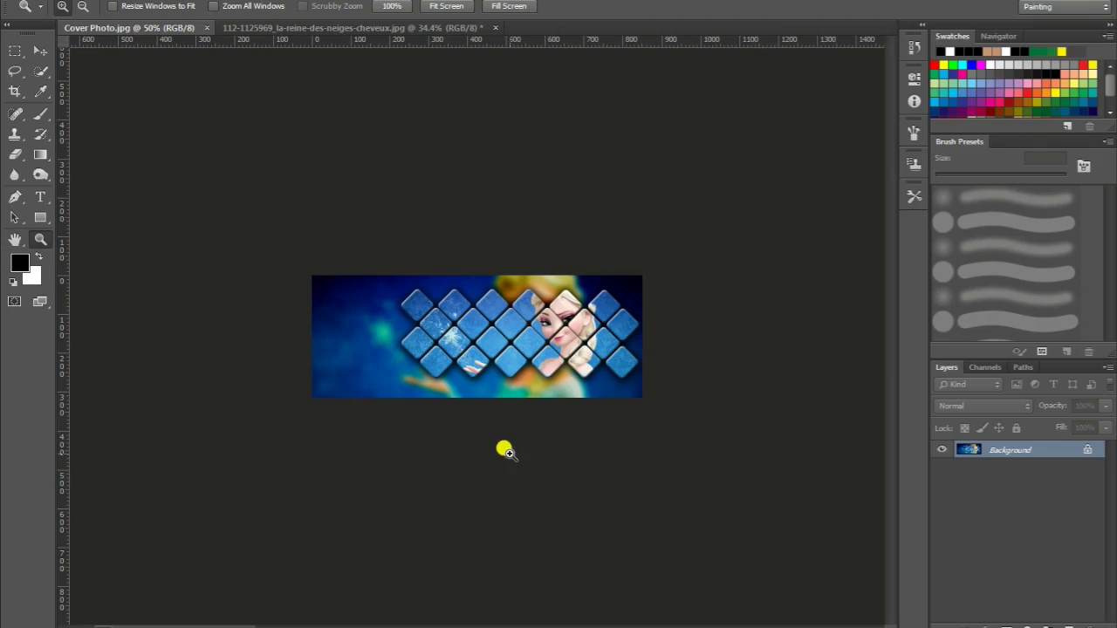